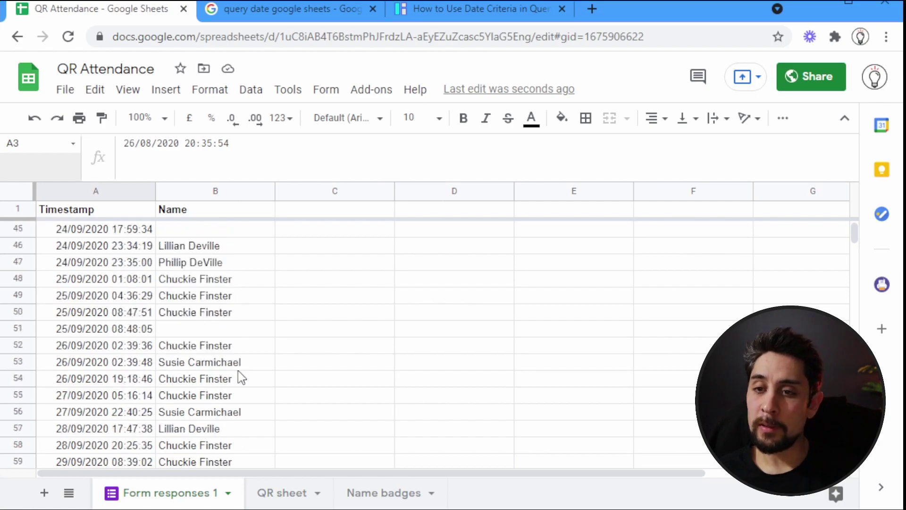
Step: Jump to the last response in the Timestamp column of Form responses 1
{"action": "left_click_drag", "start_coordinate": [858, 236], "coordinate": [856, 245]}
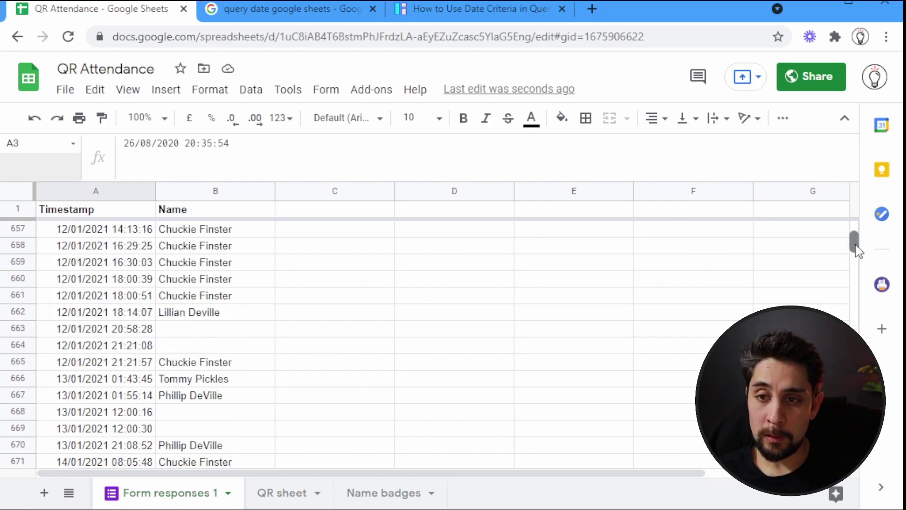
{"action": "left_click", "coordinate": [107, 340]}
{"action": "scroll", "coordinate": [107, 339], "scroll_direction": "down", "scroll_amount": 14}
{"action": "left_click", "coordinate": [113, 328]}
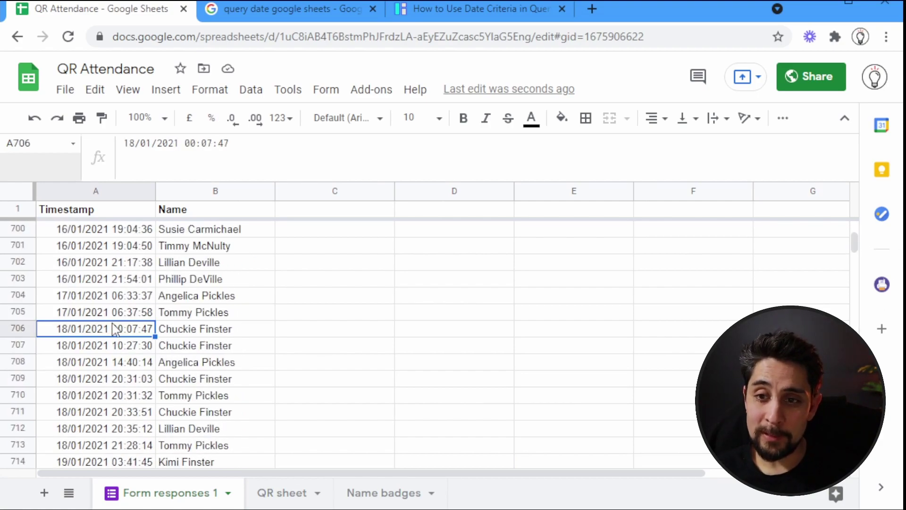
{"action": "key", "text": "ctrl+Down"}
{"action": "scroll", "coordinate": [92, 314], "scroll_direction": "down", "scroll_amount": 2}
{"action": "key", "text": "ctrl+Down"}
{"action": "key", "text": "ctrl+Down"}
{"action": "key", "text": "ctrl+Down"}
{"action": "key", "text": "ctrl+Down"}
{"action": "key", "text": "ctrl+Up"}
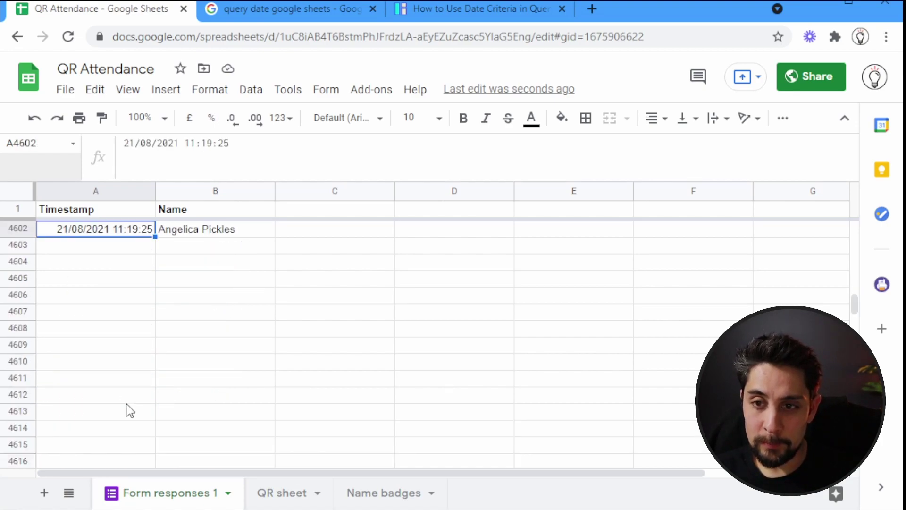
{"action": "scroll", "coordinate": [125, 402], "scroll_direction": "up", "scroll_amount": 2}
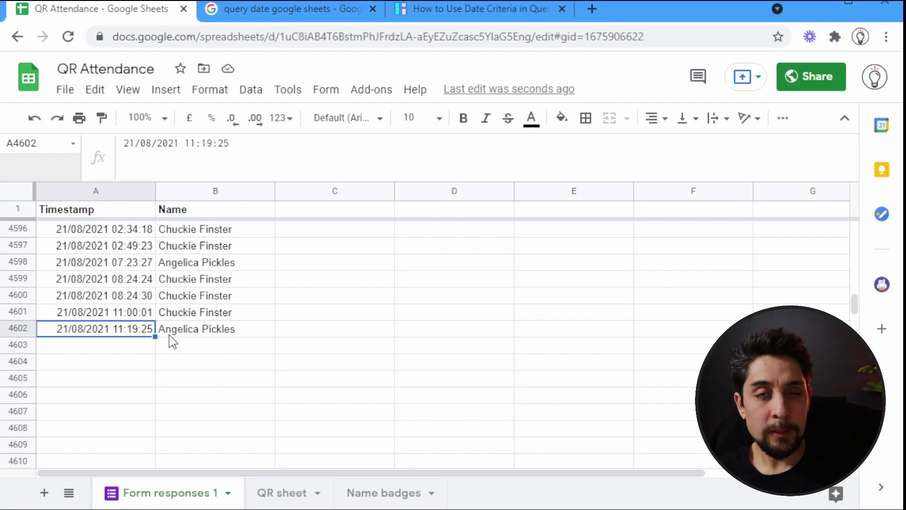
{"action": "scroll", "coordinate": [129, 343], "scroll_direction": "up", "scroll_amount": 1}
{"action": "scroll", "coordinate": [132, 333], "scroll_direction": "down", "scroll_amount": 1}
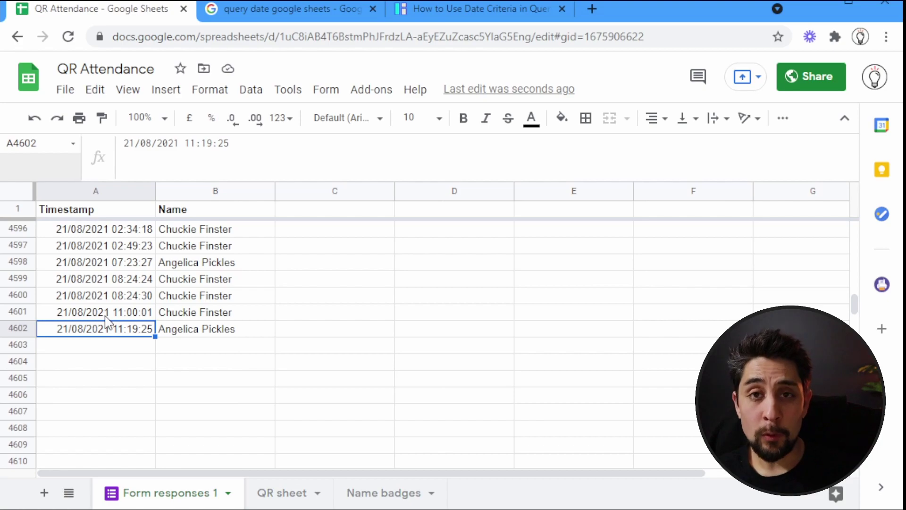
Step: Review the 21/08/2021 timestamps back up to the Timestamp header
{"action": "left_click", "coordinate": [75, 91]}
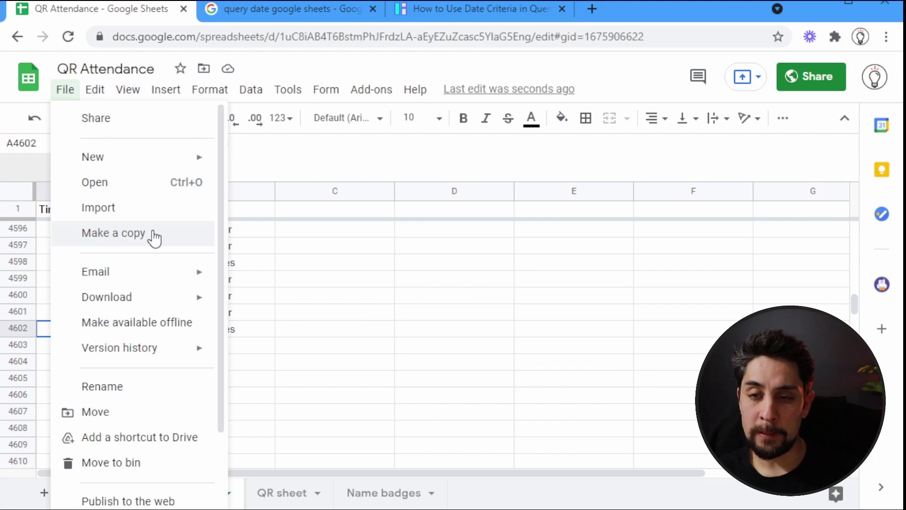
{"action": "left_click", "coordinate": [343, 285]}
{"action": "left_click", "coordinate": [104, 297]}
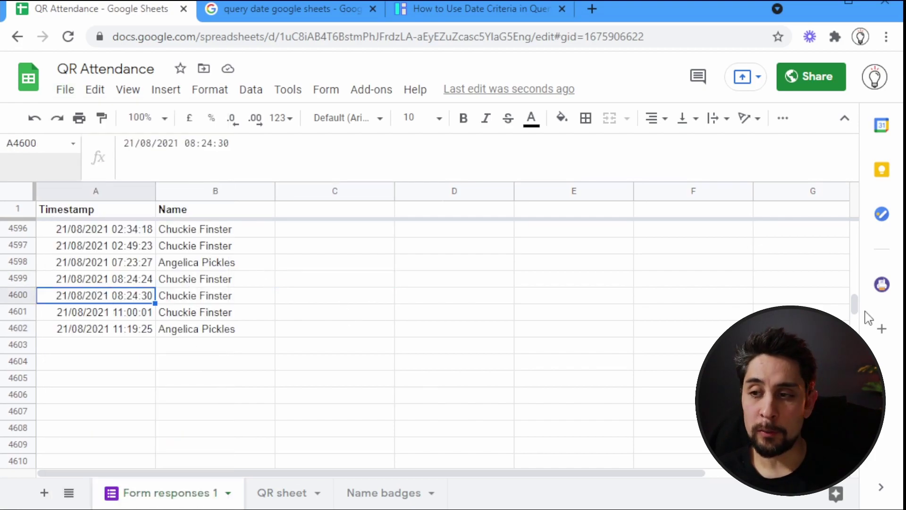
{"action": "left_click_drag", "start_coordinate": [854, 303], "coordinate": [855, 222]}
{"action": "left_click", "coordinate": [101, 231]}
{"action": "left_click", "coordinate": [97, 209]}
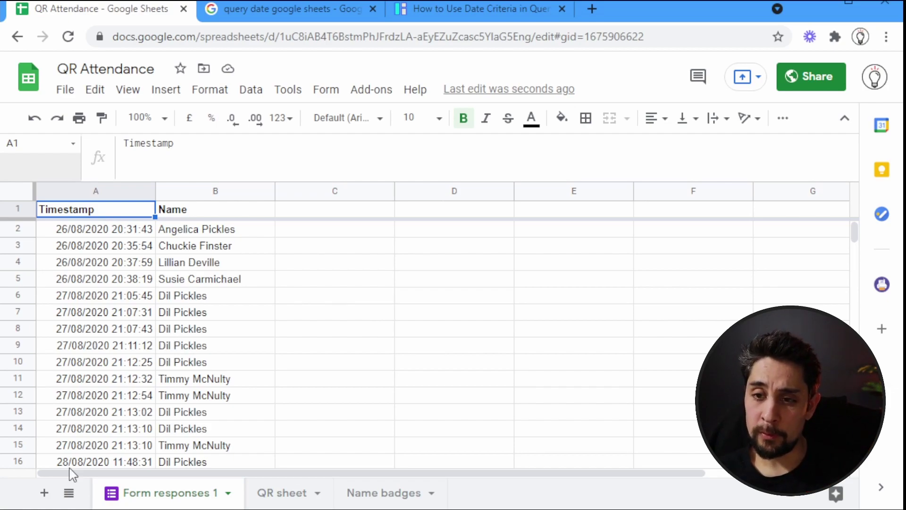
Step: Add a new blank sheet named FilterByDate
{"action": "left_click", "coordinate": [44, 493]}
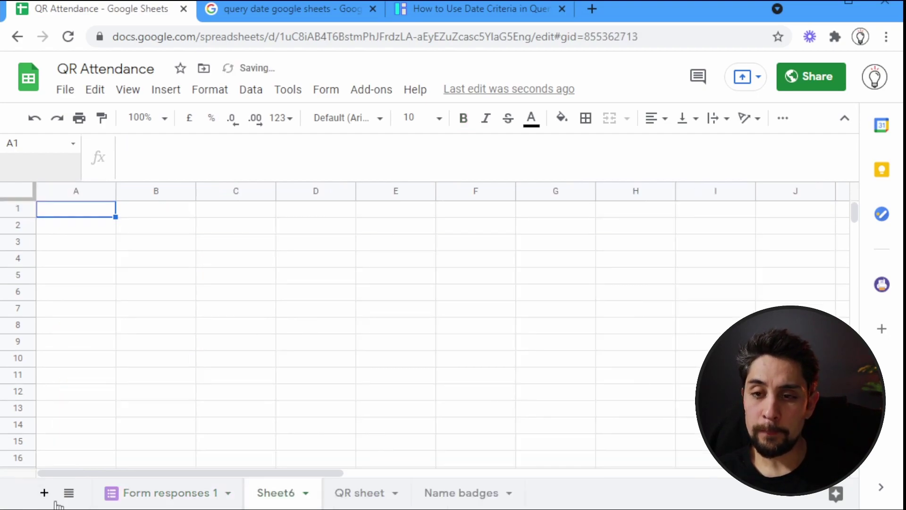
{"action": "double_click", "coordinate": [266, 496]}
{"action": "type", "text": "FilterByDate"}
{"action": "key", "text": "Return"}
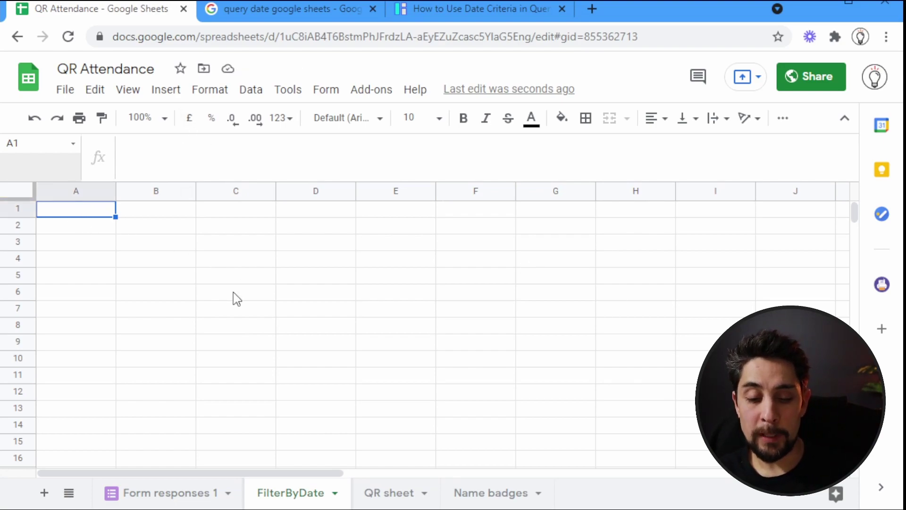
Step: Enter the label Date: in A1 and the date 21/8/2021 in B1
{"action": "type", "text": "DSate"}
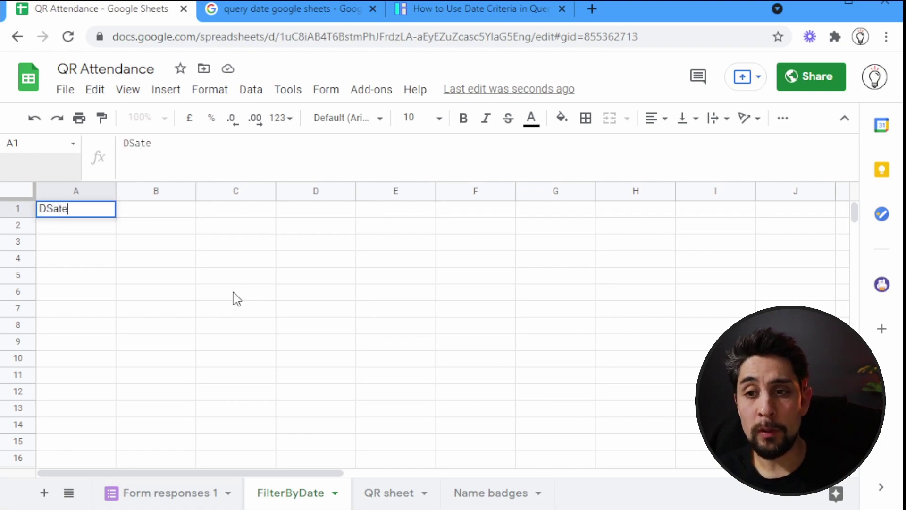
{"action": "key", "text": "ctrl+a"}
{"action": "type", "text": "Date"}
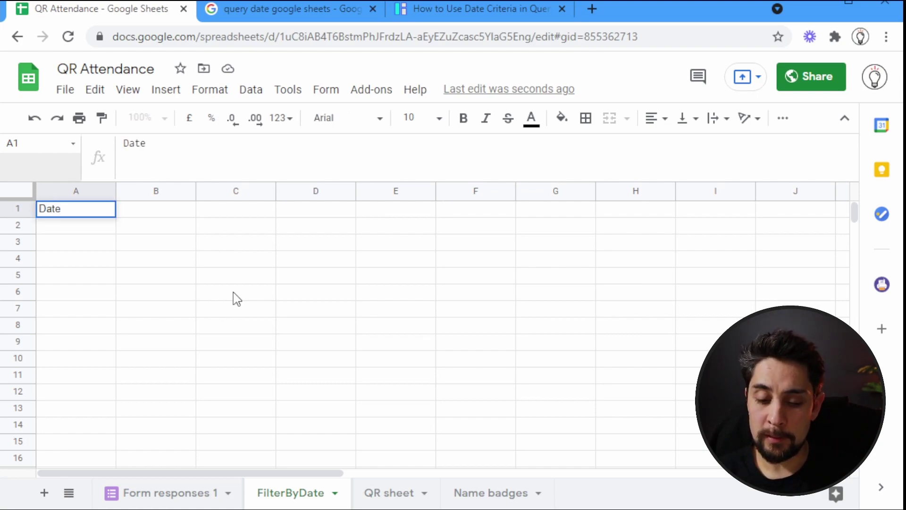
{"action": "type", "text": ":"}
{"action": "key", "text": "Tab"}
{"action": "type", "text": "21/8/2021"}
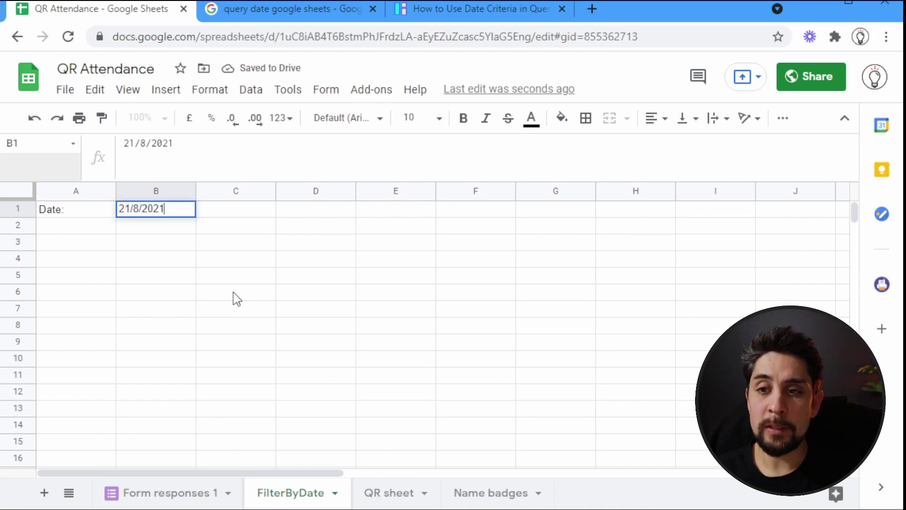
{"action": "key", "text": "Return"}
{"action": "key", "text": "Up"}
{"action": "key", "text": "Right"}
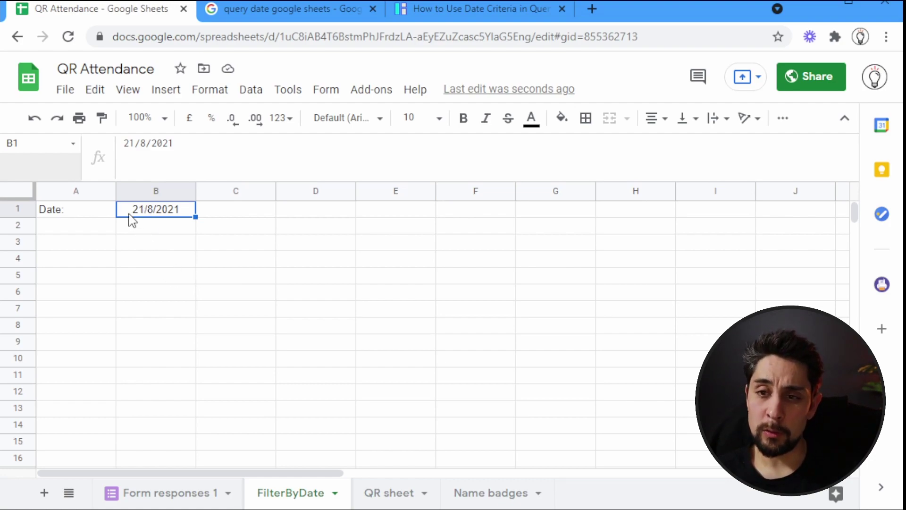
Step: Bold the Date: label in A1 and keep B1 at 21 August 2021 via the date picker
{"action": "left_click", "coordinate": [86, 211]}
{"action": "key", "text": "ctrl+b"}
{"action": "left_click", "coordinate": [155, 210]}
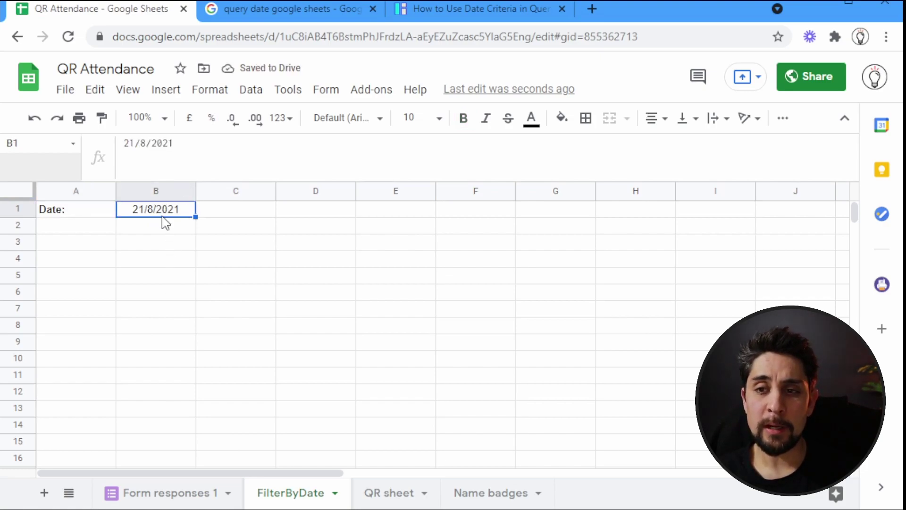
{"action": "key", "text": "Return"}
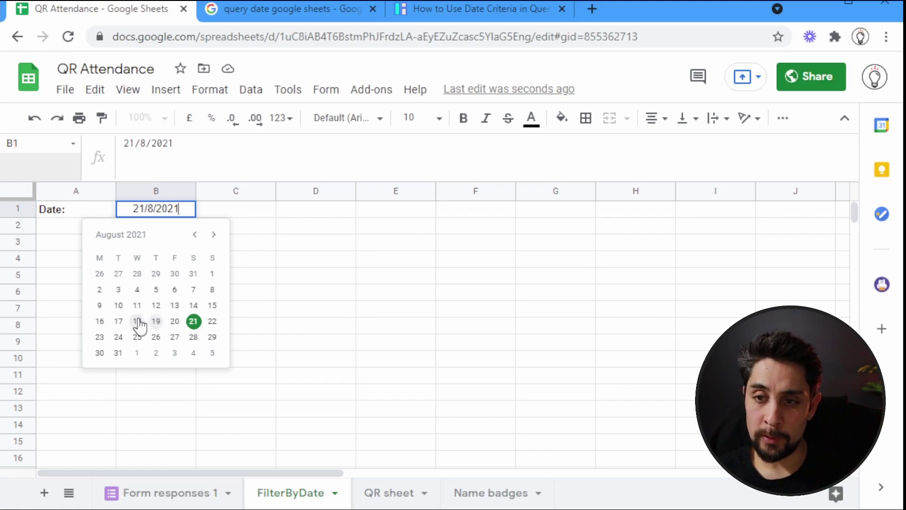
{"action": "left_click", "coordinate": [161, 321]}
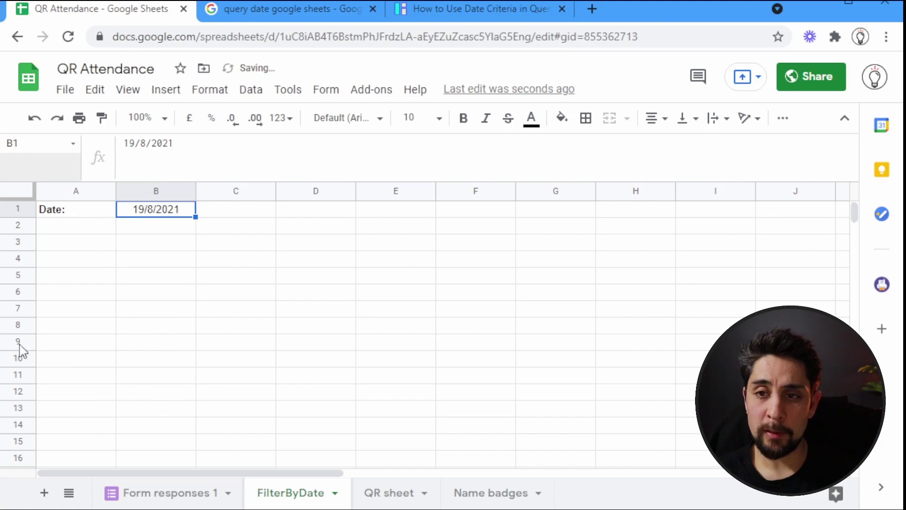
{"action": "double_click", "coordinate": [158, 209]}
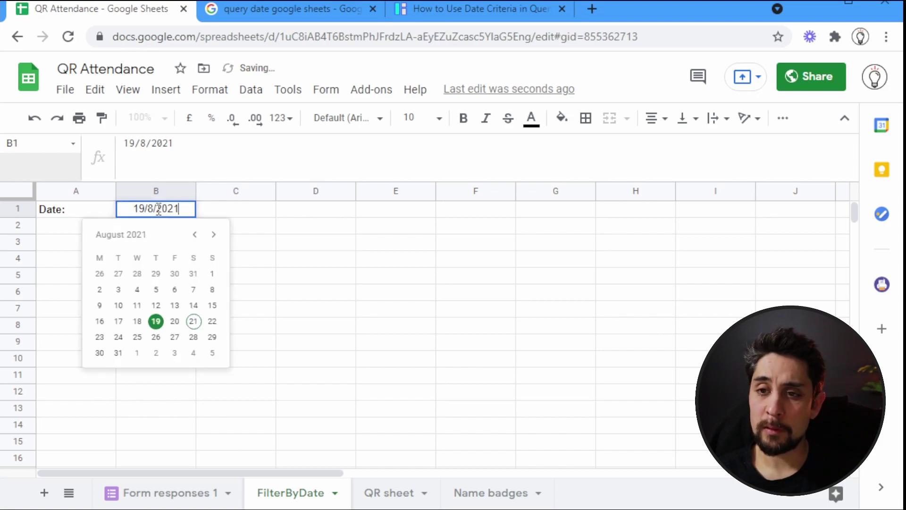
{"action": "left_click", "coordinate": [194, 321]}
Step: Confirm the latest response date on Form responses 1, then return to cell A3 of FilterByDate
{"action": "left_click", "coordinate": [165, 492]}
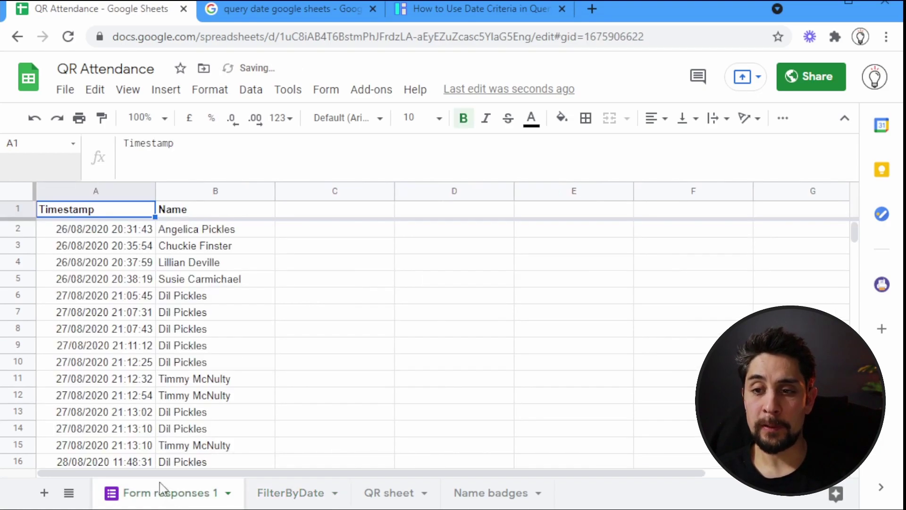
{"action": "left_click", "coordinate": [102, 385]}
{"action": "key", "text": "ctrl+Down"}
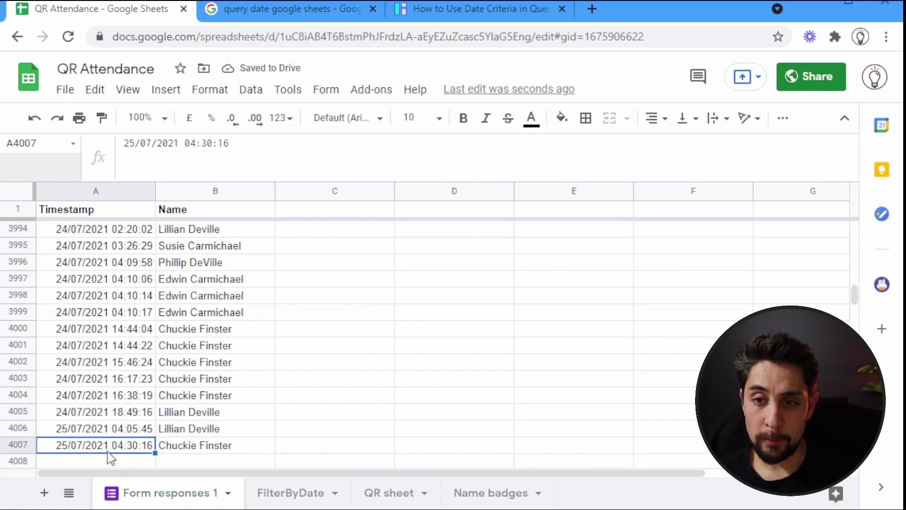
{"action": "key", "text": "ctrl+Down"}
{"action": "key", "text": "ctrl+Down"}
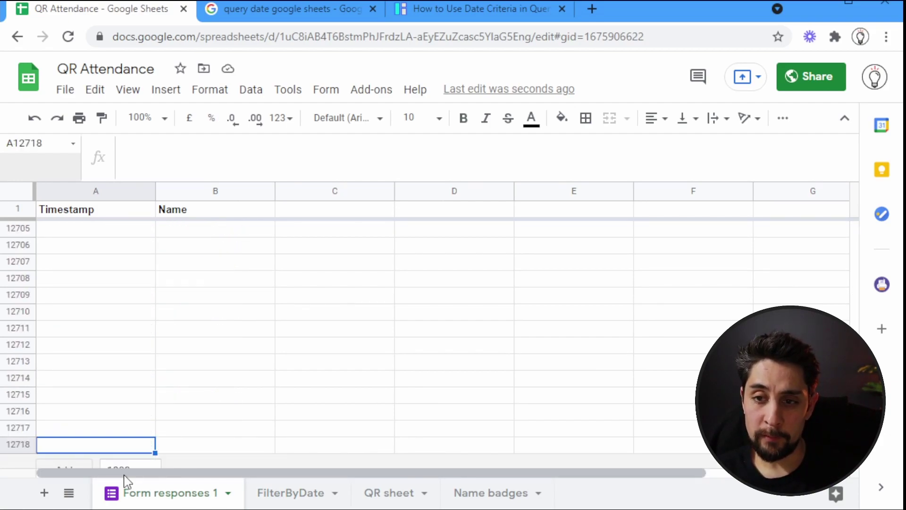
{"action": "key", "text": "ctrl+Up"}
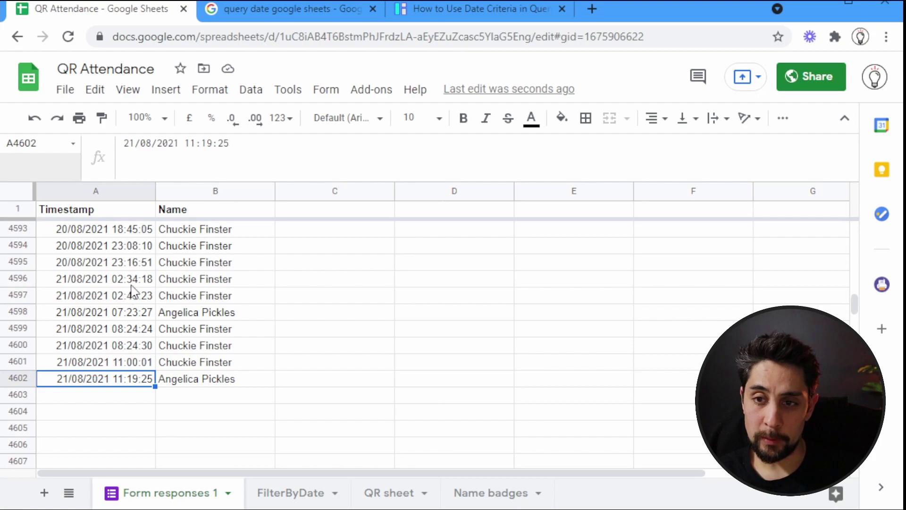
{"action": "left_click", "coordinate": [272, 493]}
{"action": "left_click", "coordinate": [110, 245]}
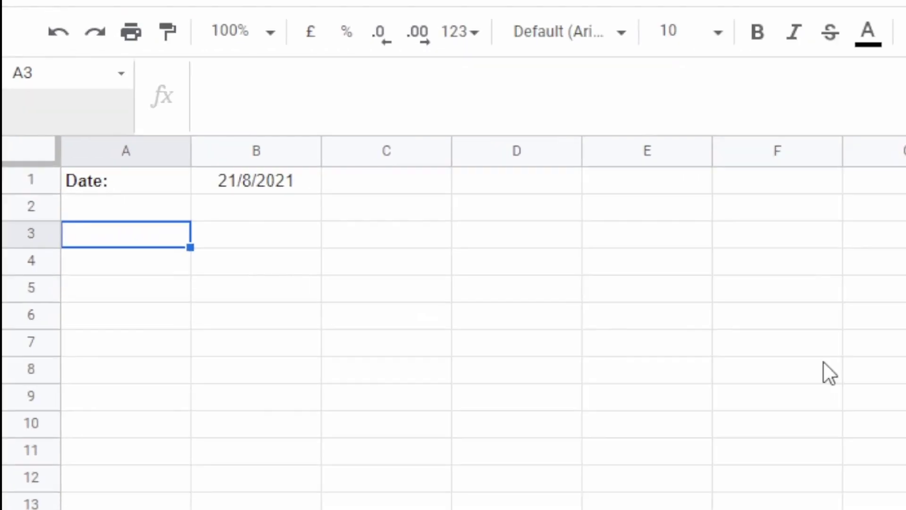
Step: Type =query( in A3 and insert 'Form responses 1'!A1:B6 as its data range
{"action": "type", "text": "="}
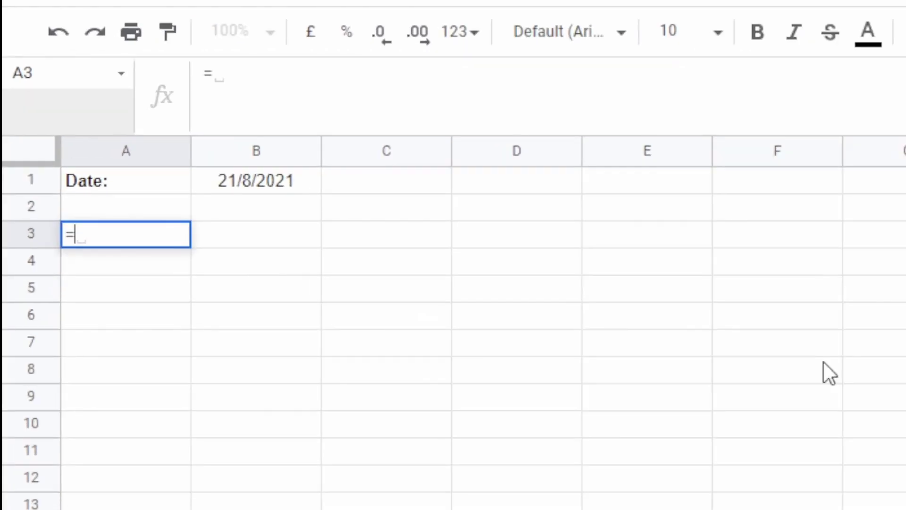
{"action": "type", "text": "query("}
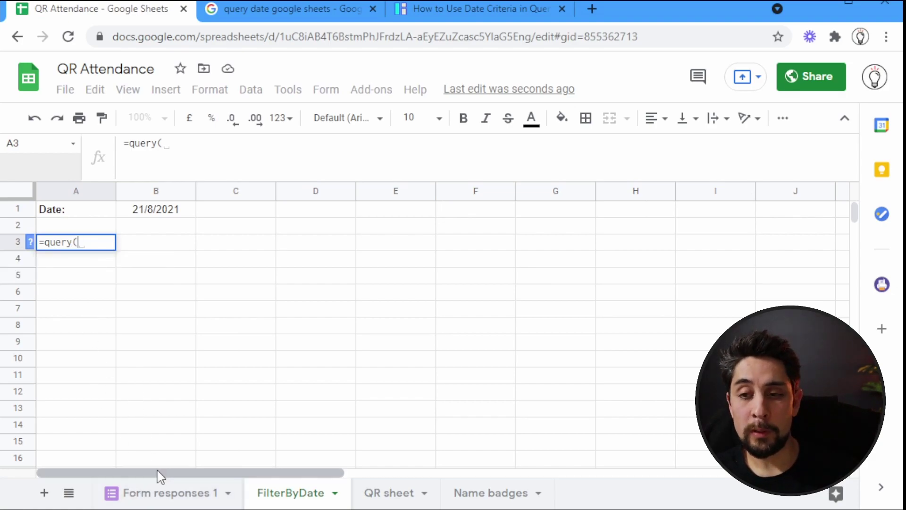
{"action": "left_click", "coordinate": [158, 493]}
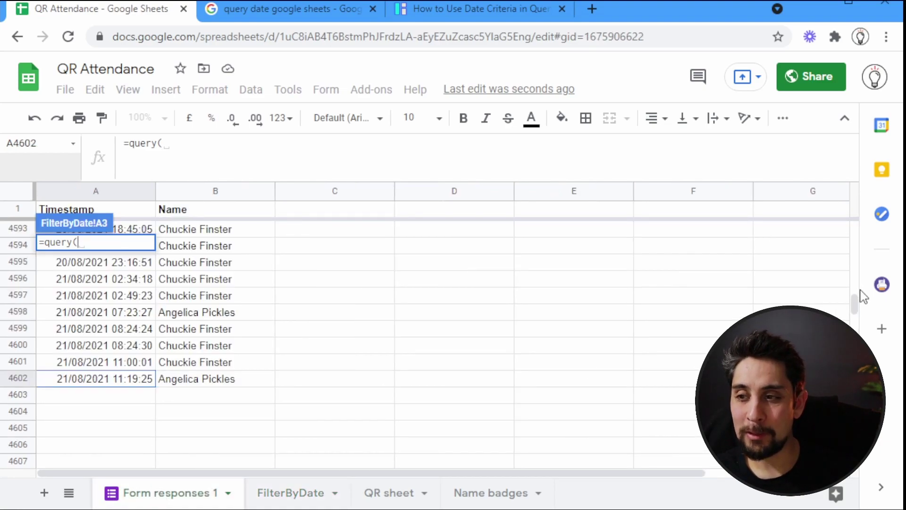
{"action": "left_click_drag", "start_coordinate": [855, 302], "coordinate": [863, 178]}
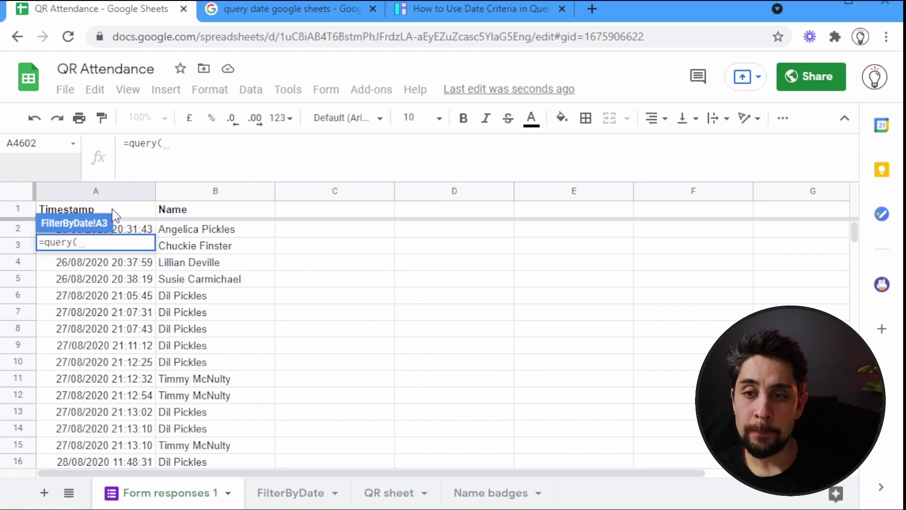
{"action": "left_click_drag", "start_coordinate": [118, 211], "coordinate": [211, 309]}
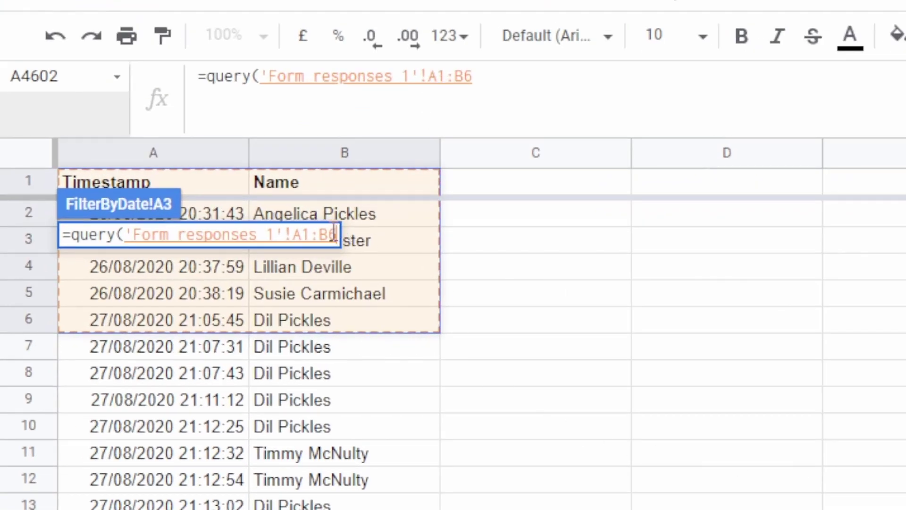
Step: Complete A3 as =query('Form responses 1'!A1:B,"Select * where A contains '21/08/2021'")
{"action": "key", "text": "BackSpace"}
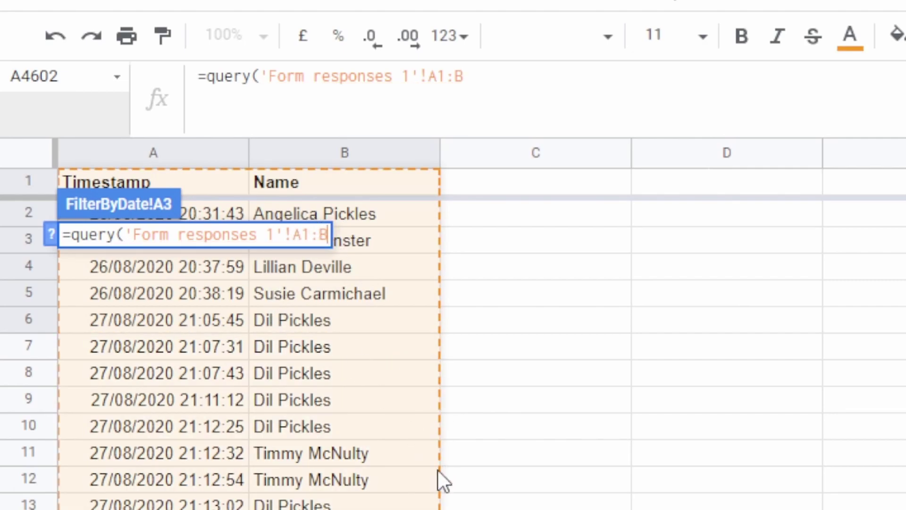
{"action": "type", "text": ","}
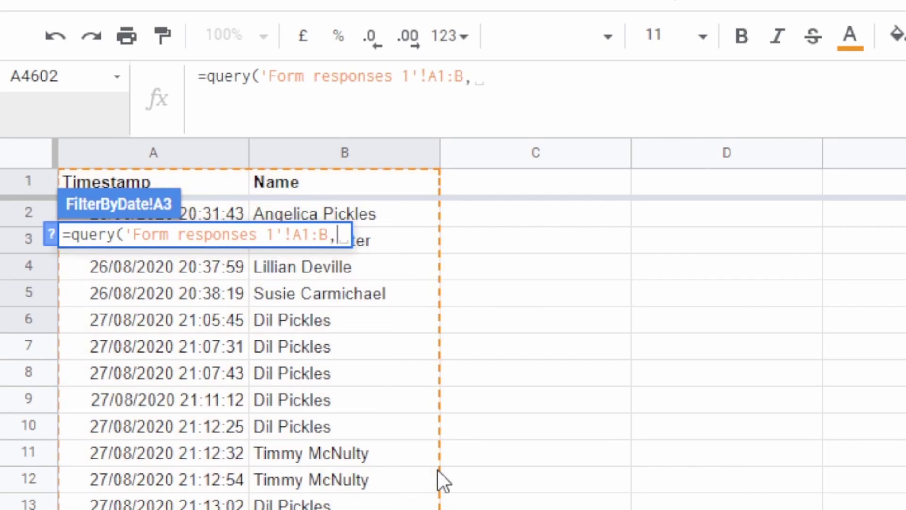
{"action": "key", "text": "BackSpace"}
{"action": "type", "text": "\"Select "}
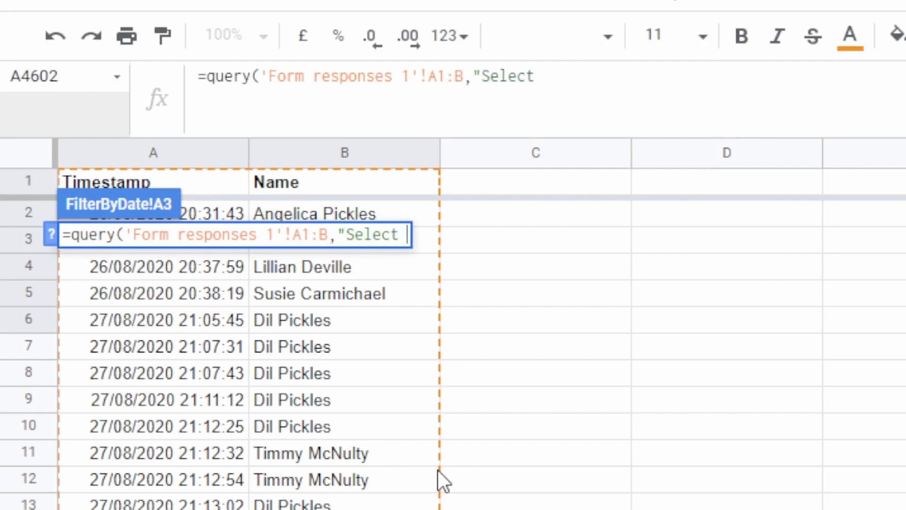
{"action": "type", "text": "A,B"}
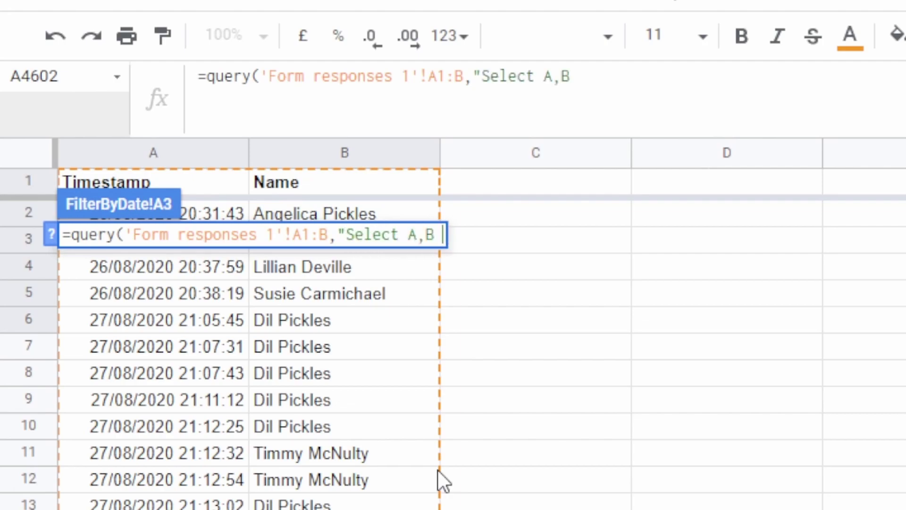
{"action": "key", "text": "BackSpace"}
{"action": "key", "text": "BackSpace"}
{"action": "key", "text": "BackSpace"}
{"action": "key", "text": "BackSpace"}
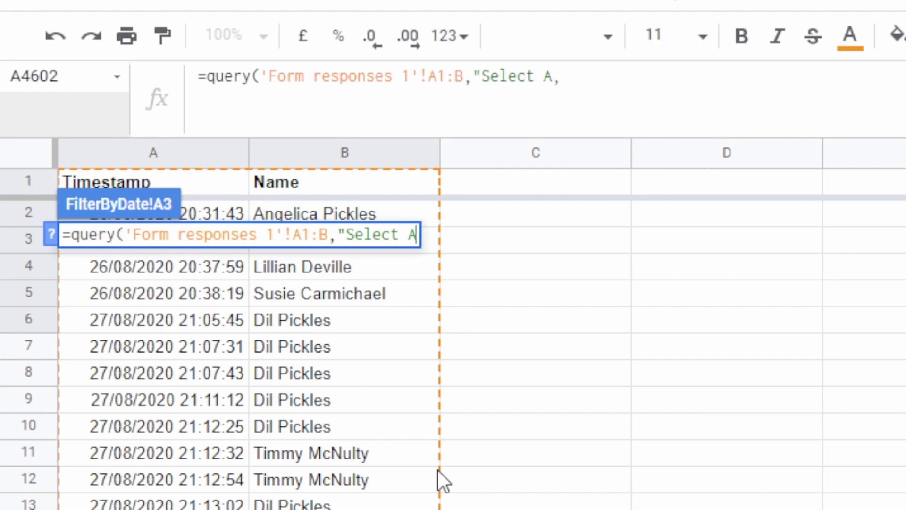
{"action": "type", "text": "* "}
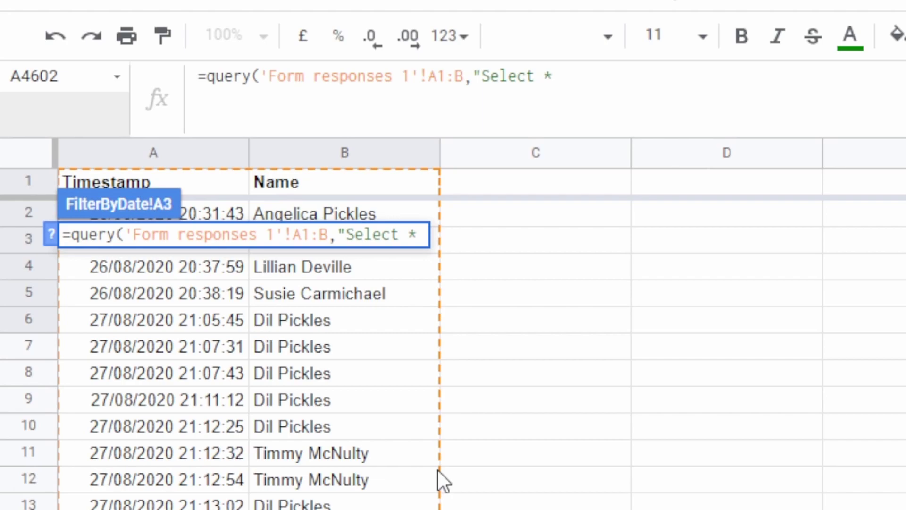
{"action": "type", "text": "where"}
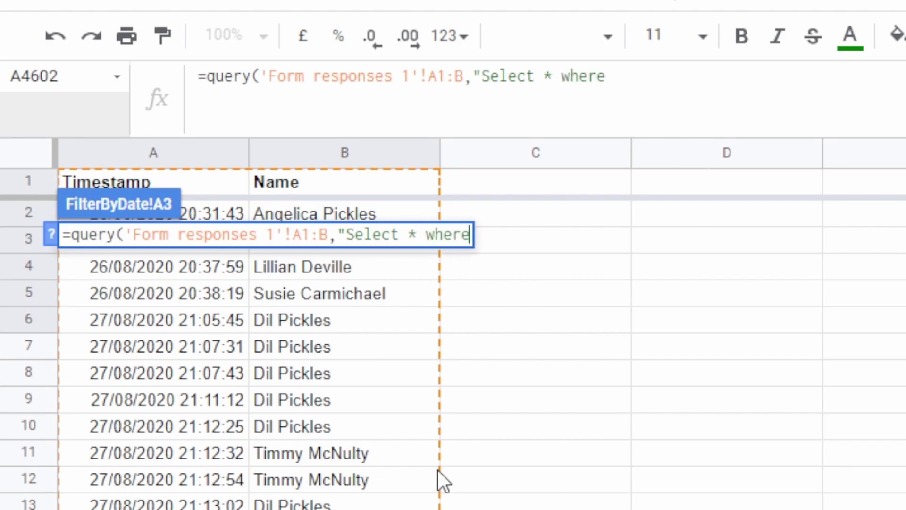
{"action": "type", "text": " A ="}
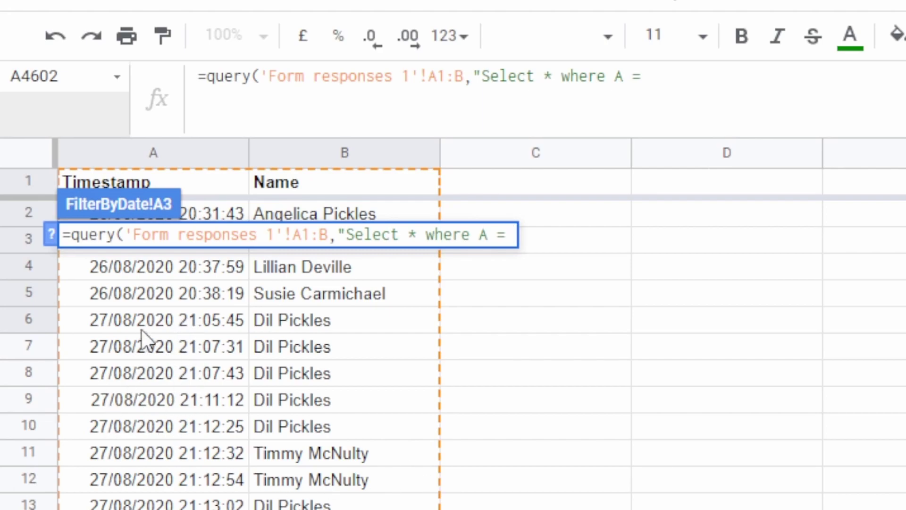
{"action": "key", "text": "BackSpace"}
{"action": "key", "text": "BackSpace"}
{"action": "type", "text": "co"}
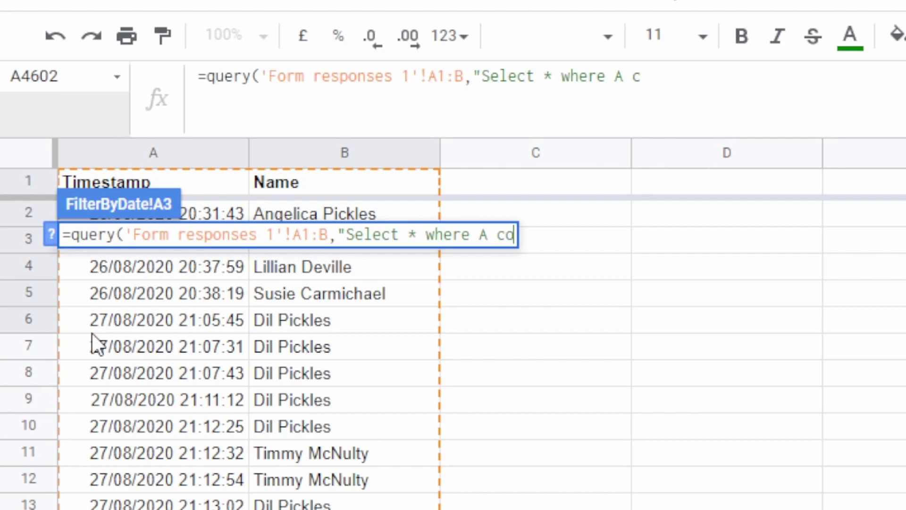
{"action": "type", "text": "ntains "}
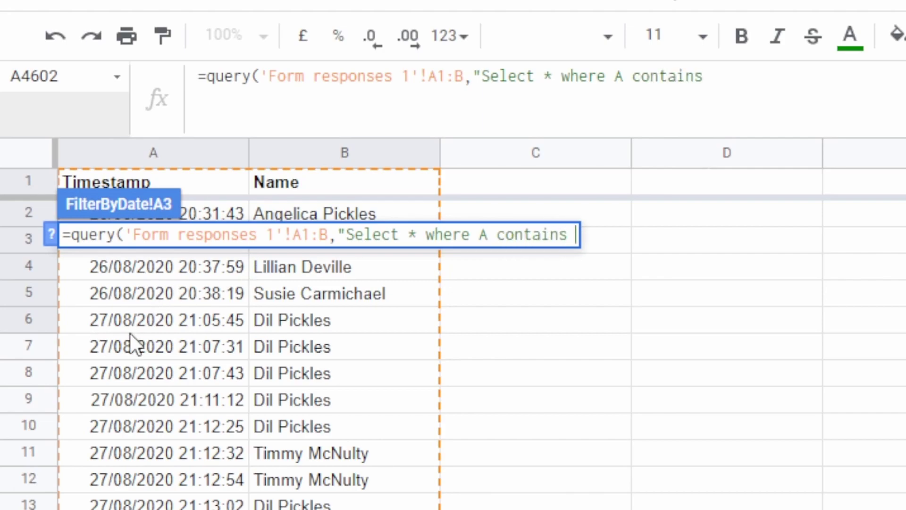
{"action": "type", "text": "'21/08/2021"}
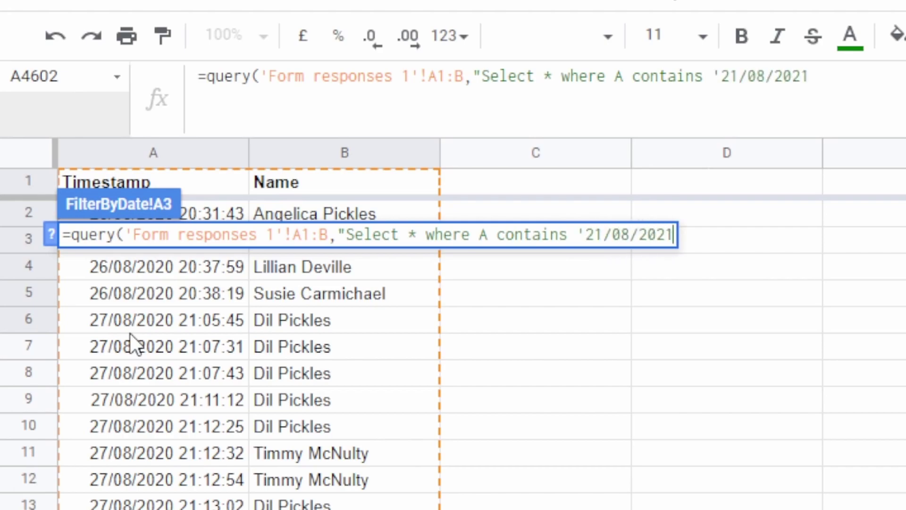
{"action": "type", "text": "'"}
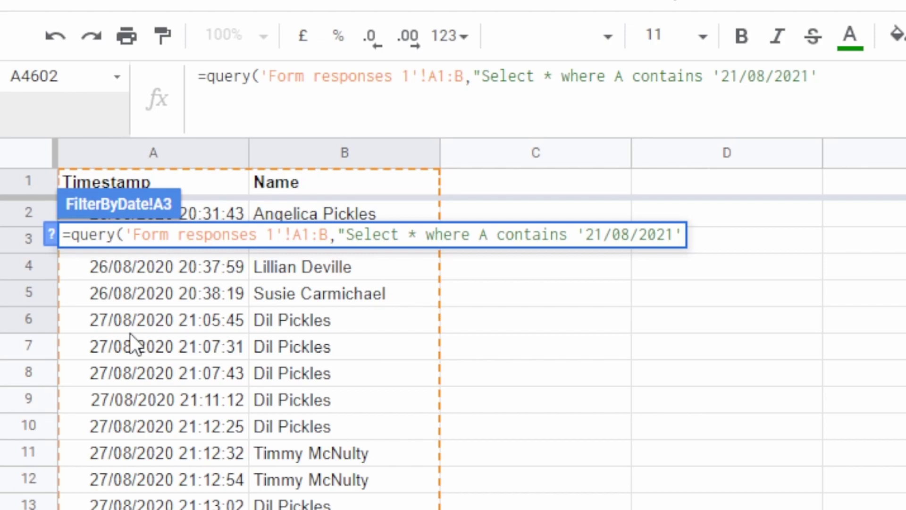
{"action": "type", "text": "\""}
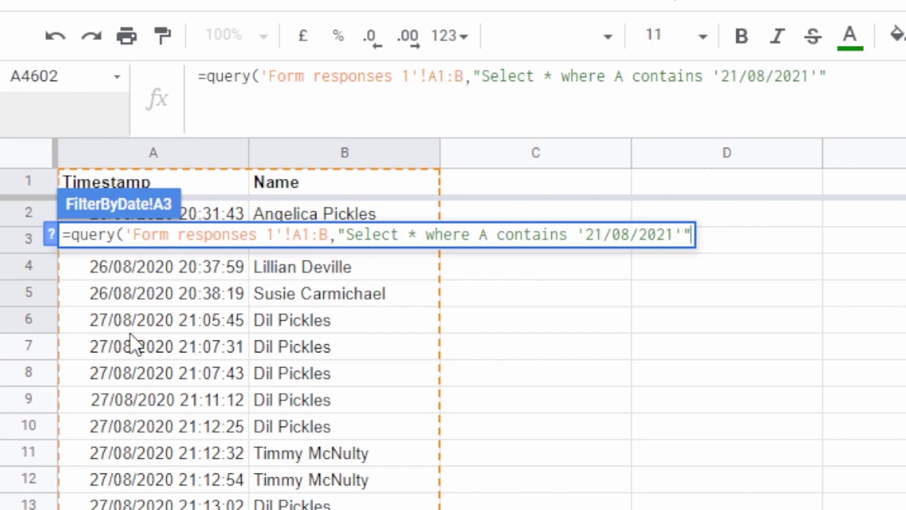
{"action": "type", "text": ")"}
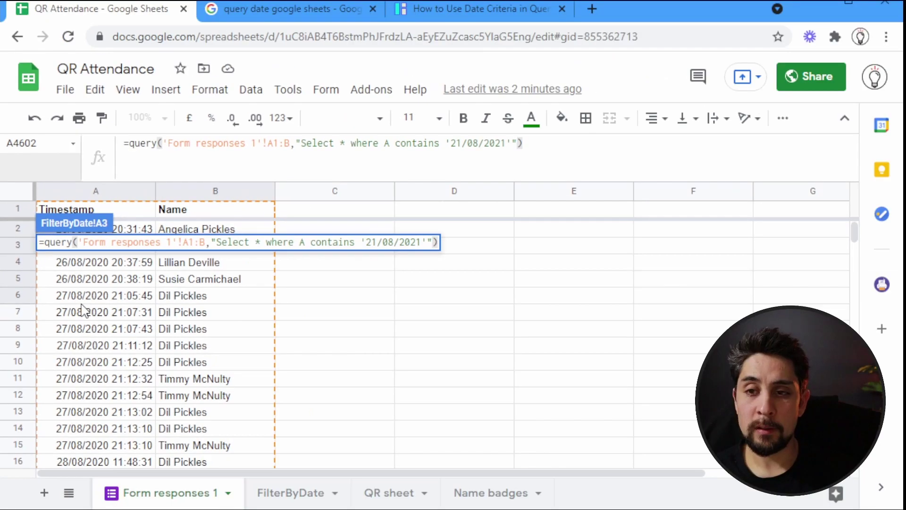
{"action": "key", "text": "Return"}
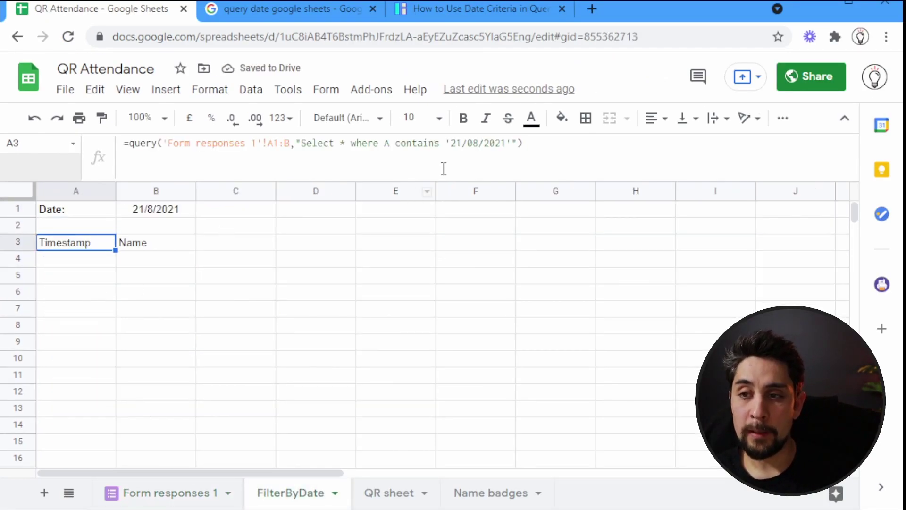
{"action": "left_click_drag", "start_coordinate": [451, 143], "coordinate": [507, 143]}
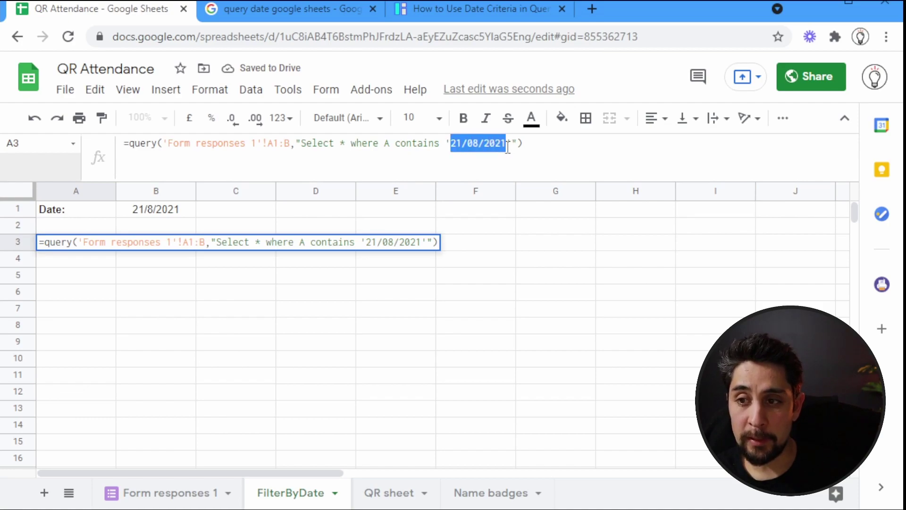
{"action": "key", "text": "Escape"}
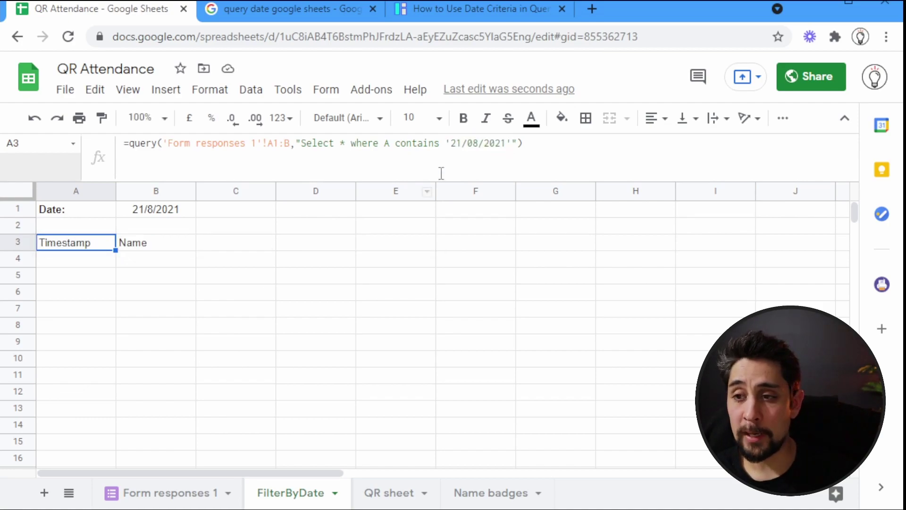
Step: Change the query criterion to date '2021-08-21' so the seven matching responses appear
{"action": "left_click_drag", "start_coordinate": [507, 142], "coordinate": [451, 143]}
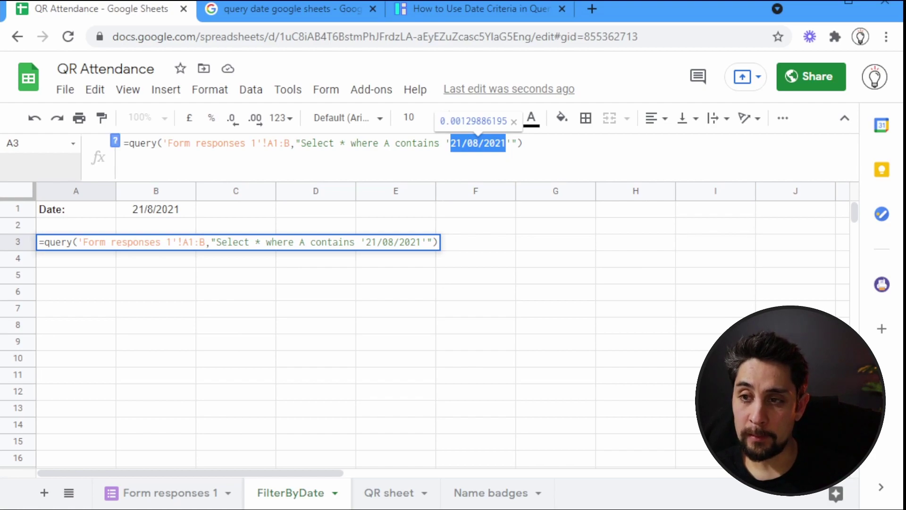
{"action": "type", "text": "2021"}
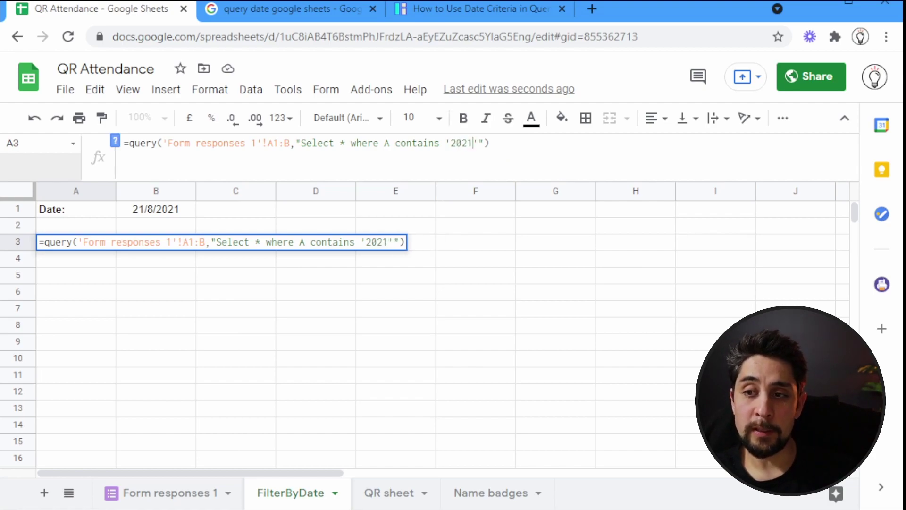
{"action": "type", "text": "-0"}
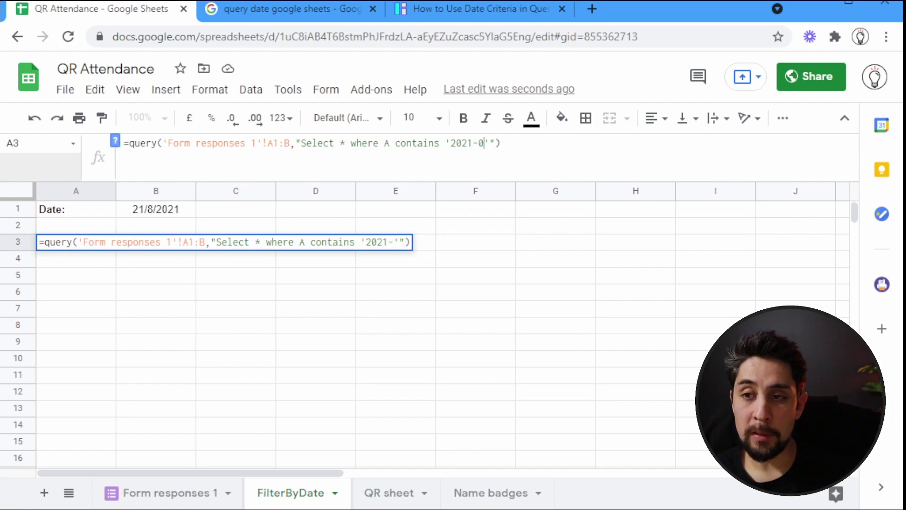
{"action": "type", "text": "8"}
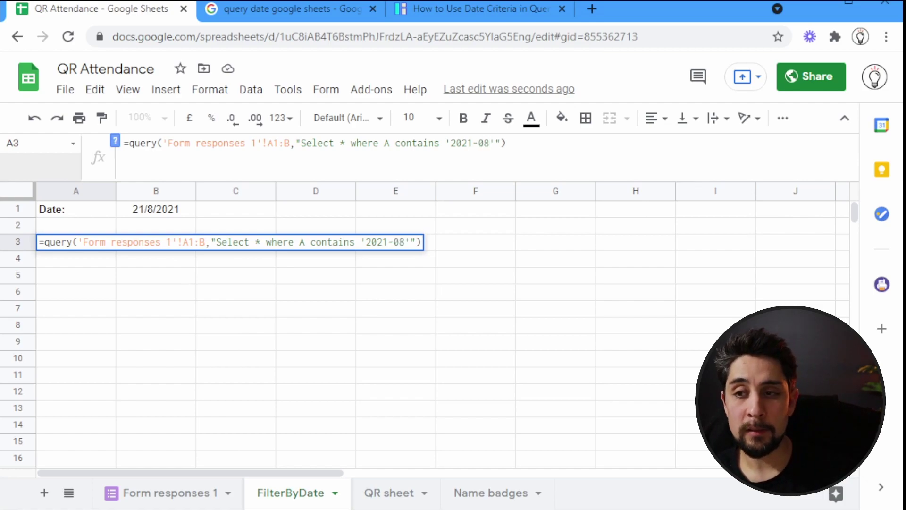
{"action": "type", "text": "-21"}
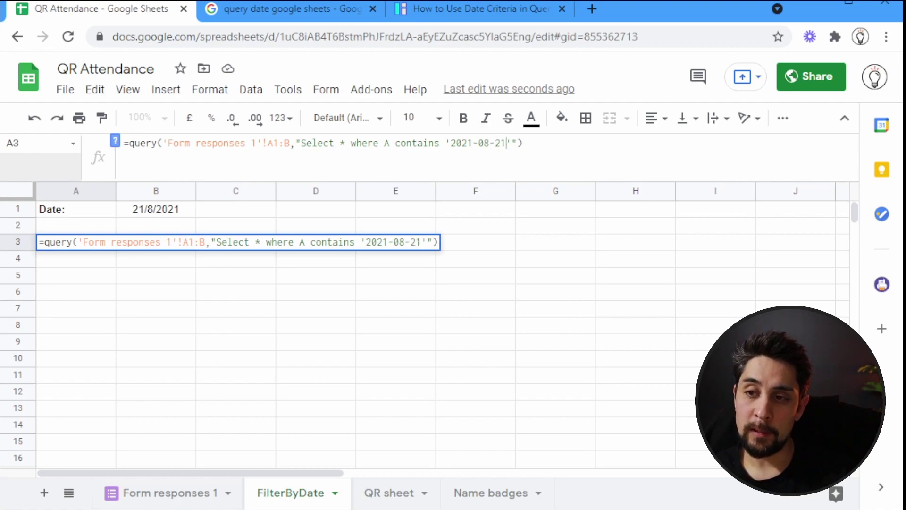
{"action": "key", "text": "Return"}
{"action": "left_click", "coordinate": [76, 242]}
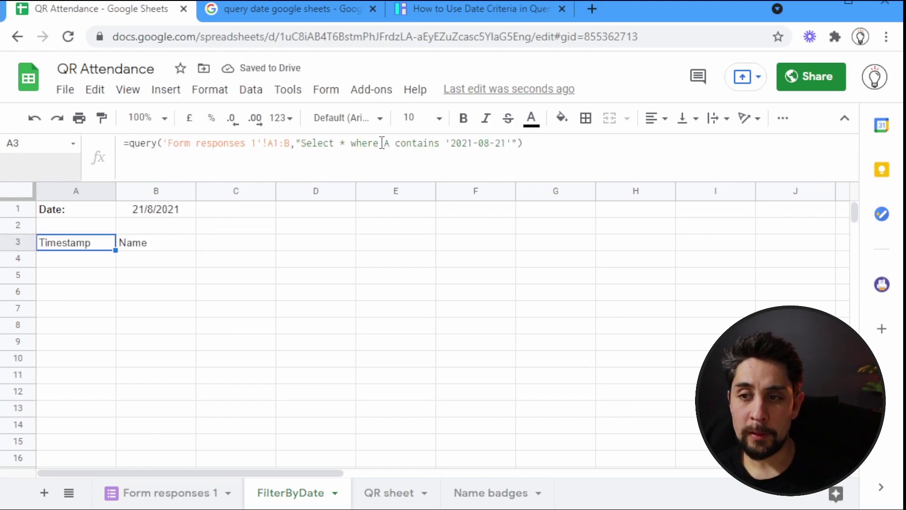
{"action": "left_click", "coordinate": [449, 143]}
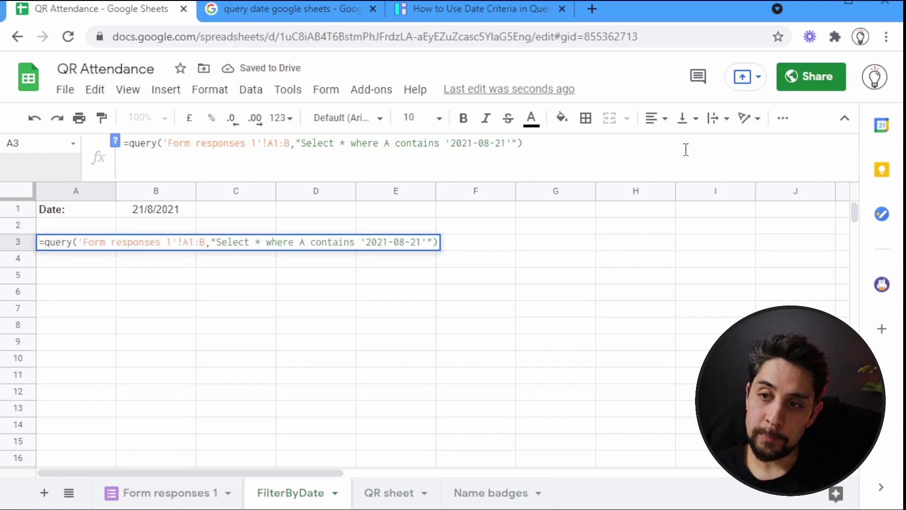
{"action": "type", "text": "date"}
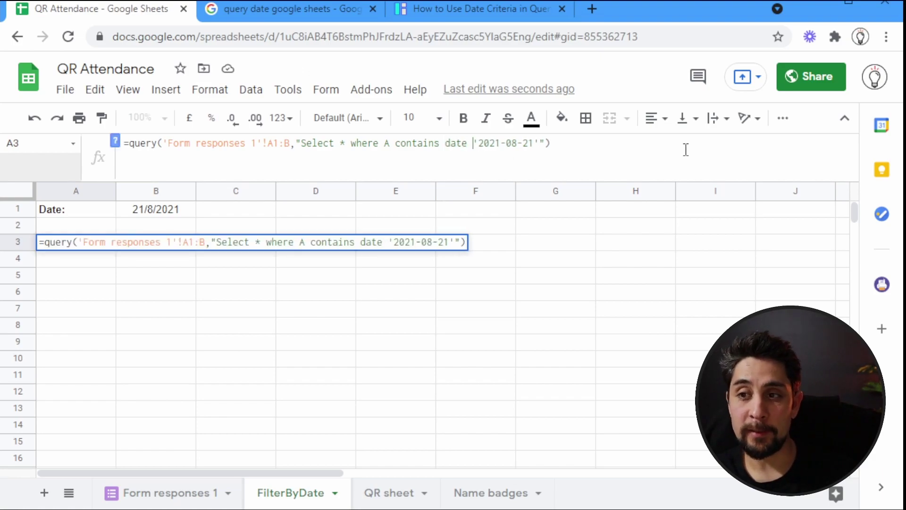
{"action": "key", "text": "Return"}
Step: Bold the Timestamp and Name headers in A3:B3
{"action": "key", "text": "Up"}
{"action": "key", "text": "shift+Right"}
{"action": "key", "text": "ctrl+b"}
{"action": "key", "text": "shift+Left"}
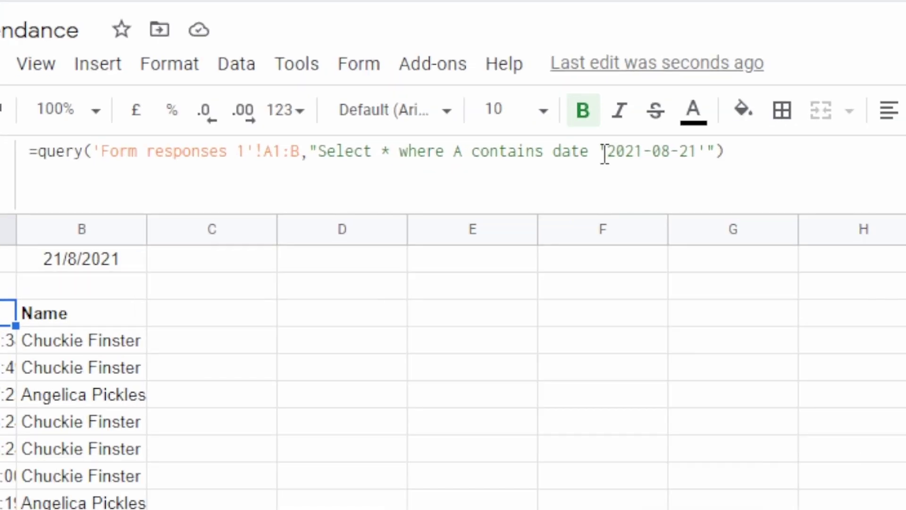
Step: Replace the hard-coded date 2021-08-21 in the A3 query with a reference to B1
{"action": "left_click_drag", "start_coordinate": [479, 149], "coordinate": [523, 148]}
{"action": "left_click_drag", "start_coordinate": [680, 156], "coordinate": [696, 152]}
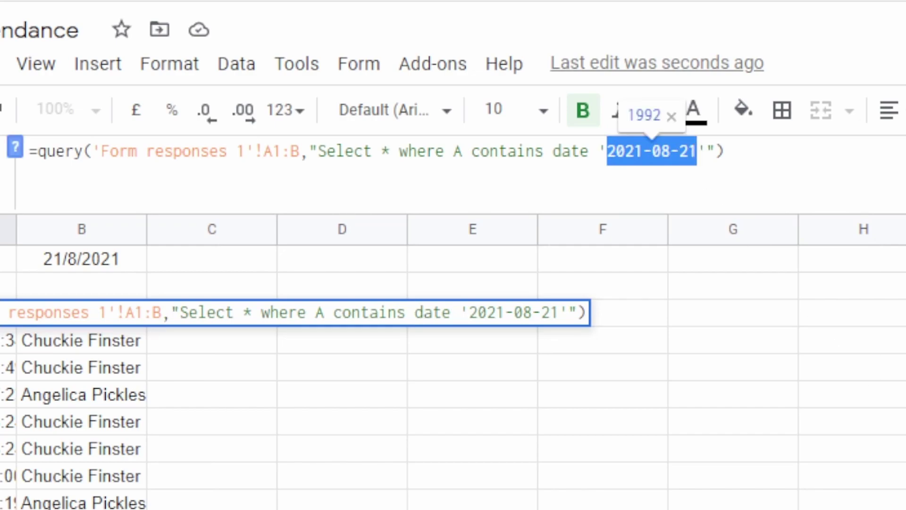
{"action": "key", "text": "BackSpace"}
{"action": "type", "text": "\"&&\""}
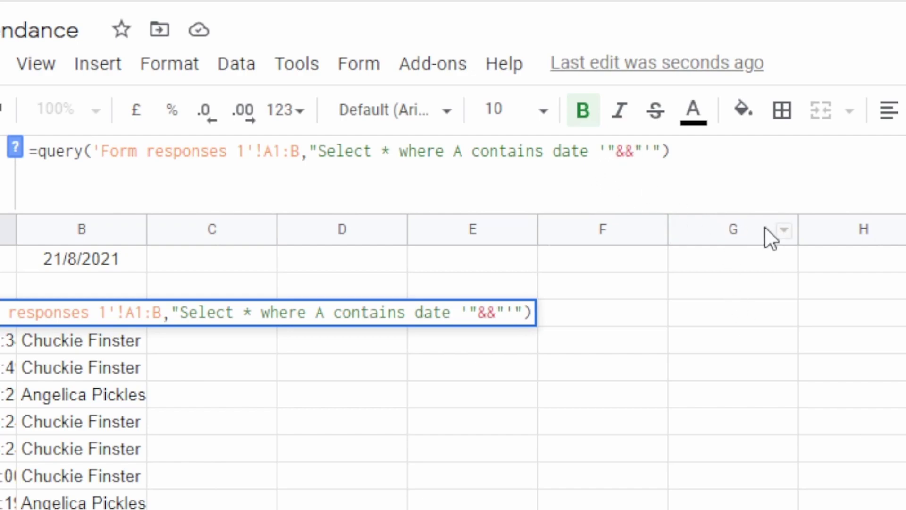
{"action": "key", "text": "Left"}
{"action": "key", "text": "Right"}
{"action": "key", "text": "Right"}
{"action": "key", "text": "Right"}
{"action": "key", "text": "Right"}
{"action": "key", "text": "Right"}
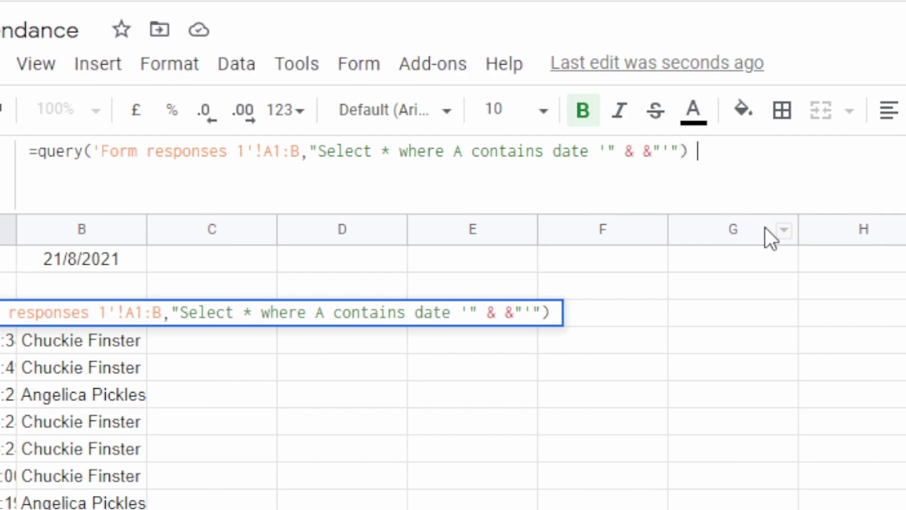
{"action": "key", "text": "Left"}
{"action": "key", "text": "Left"}
{"action": "key", "text": "Left"}
{"action": "key", "text": "Left"}
{"action": "key", "text": "Left"}
{"action": "key", "text": "Right"}
{"action": "key", "text": "Left"}
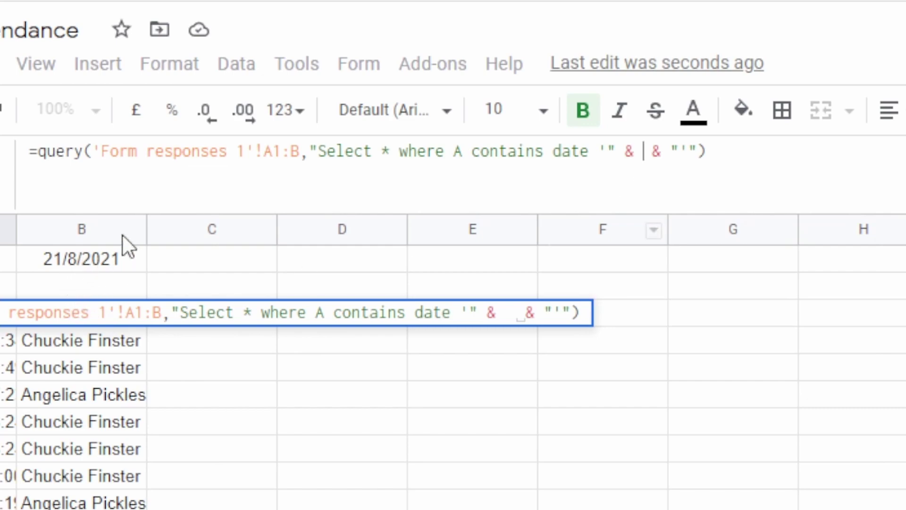
{"action": "left_click", "coordinate": [108, 262]}
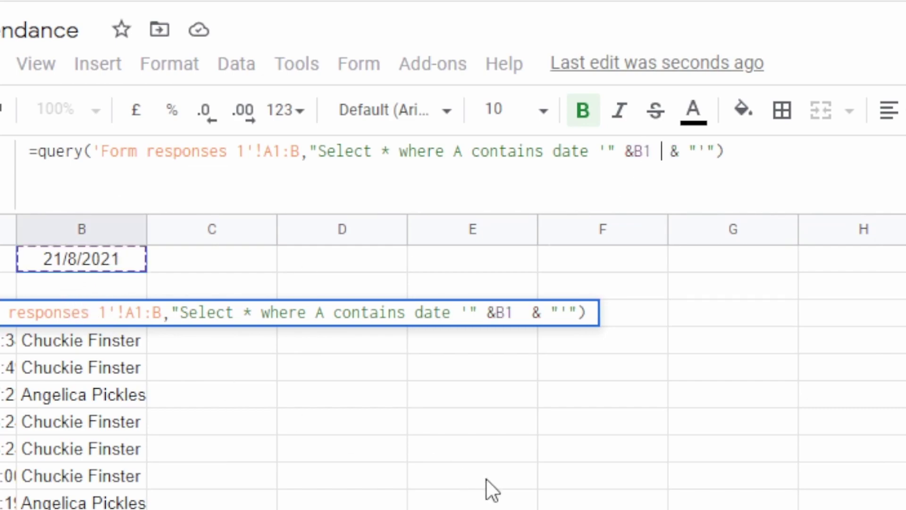
{"action": "key", "text": "Return"}
{"action": "key", "text": "Up"}
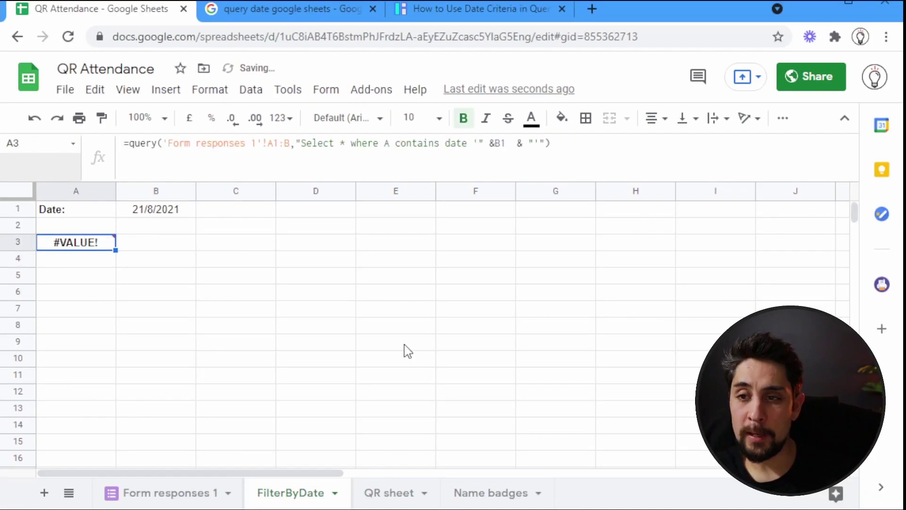
Step: Remove the extra spaces so the criterion reads '"&B1&"'
{"action": "left_click", "coordinate": [489, 145]}
{"action": "key", "text": "BackSpace"}
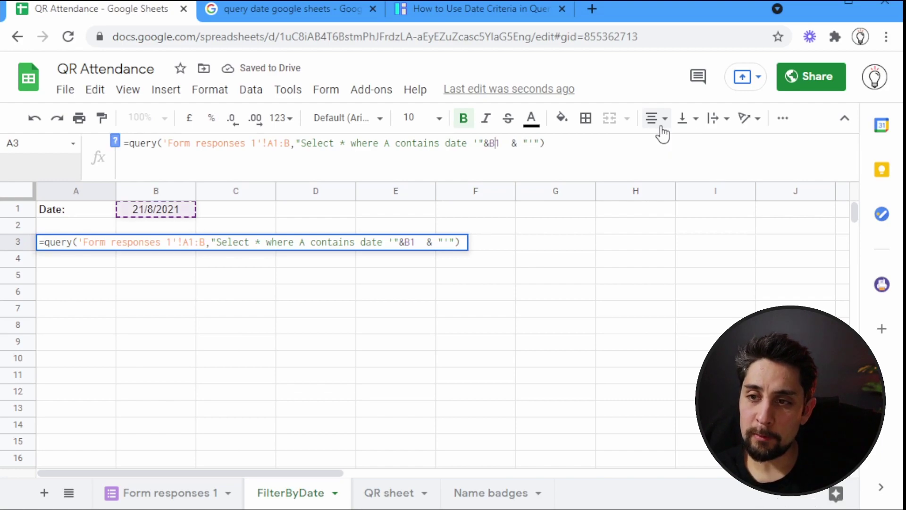
{"action": "key", "text": "Delete"}
{"action": "key", "text": "Delete"}
{"action": "key", "text": "Delete"}
{"action": "key", "text": "Delete"}
{"action": "type", "text": "1"}
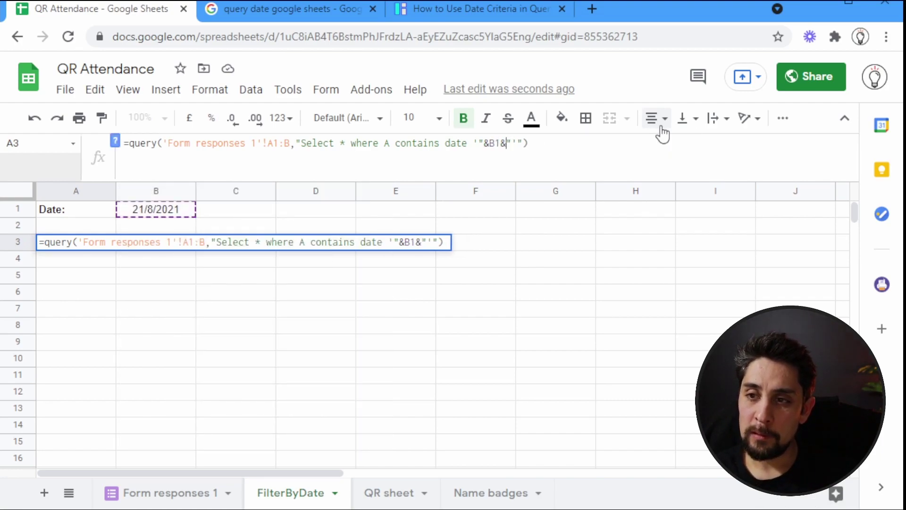
{"action": "key", "text": "Return"}
{"action": "key", "text": "Up"}
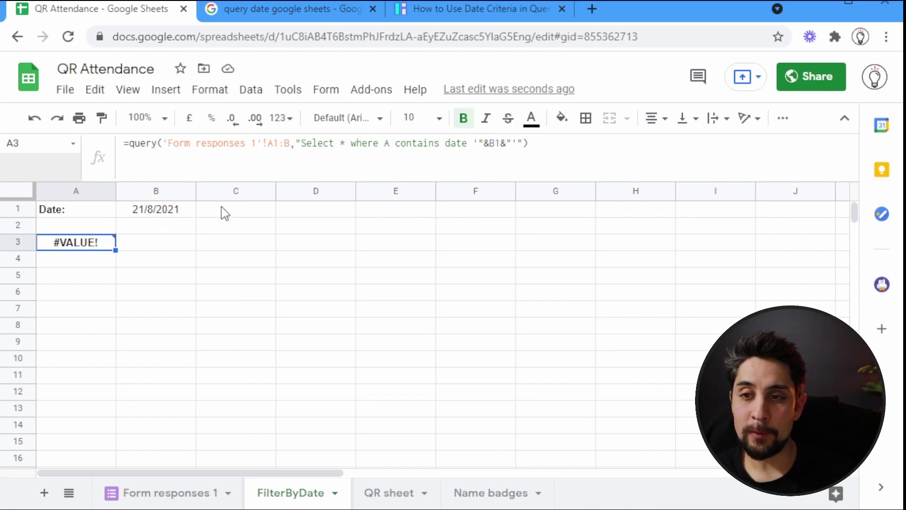
Step: Wrap the B1 reference as text(B1,"yyyy-mm-dd") in the A3 query to fix the #VALUE! error
{"action": "left_click", "coordinate": [486, 140]}
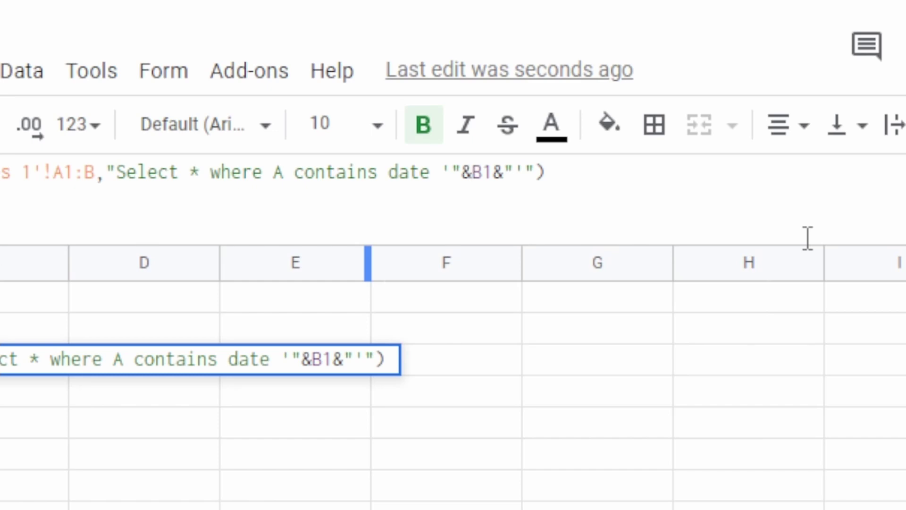
{"action": "type", "text": "text("}
{"action": "key", "text": "Right"}
{"action": "key", "text": "Right"}
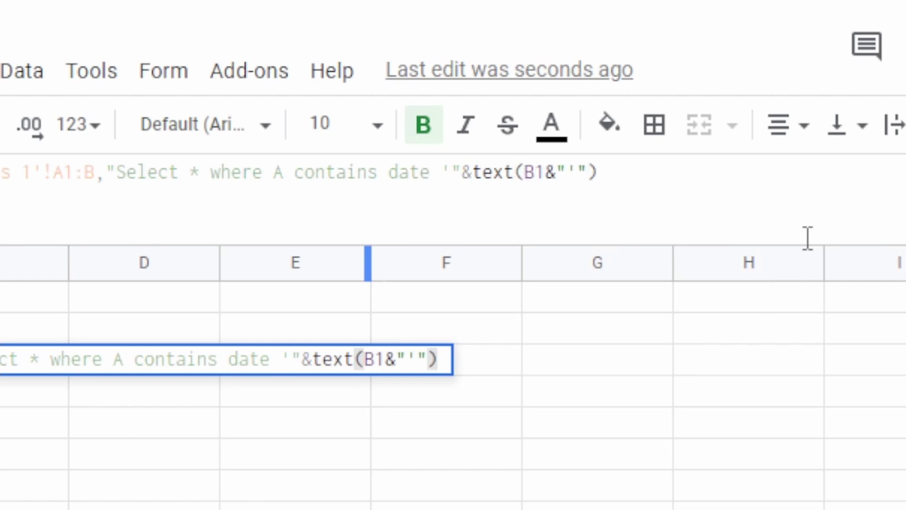
{"action": "type", "text": ","}
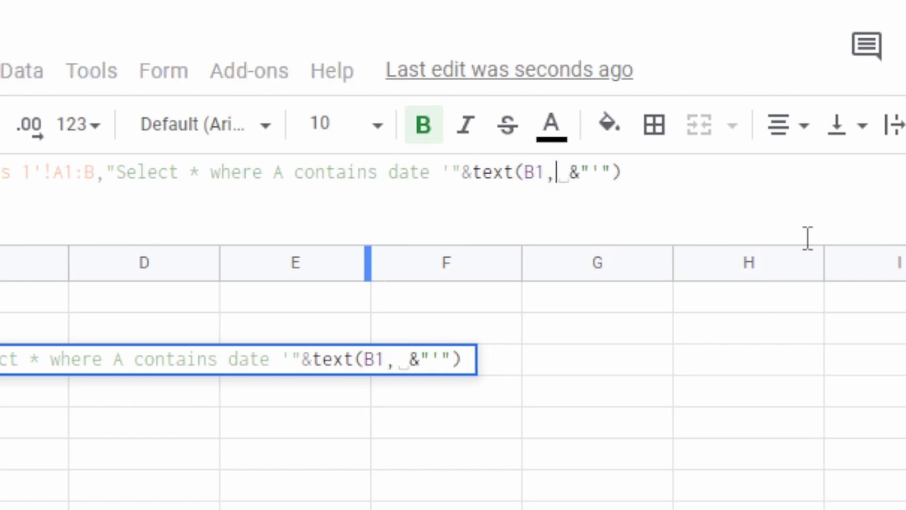
{"action": "type", "text": "\"\""}
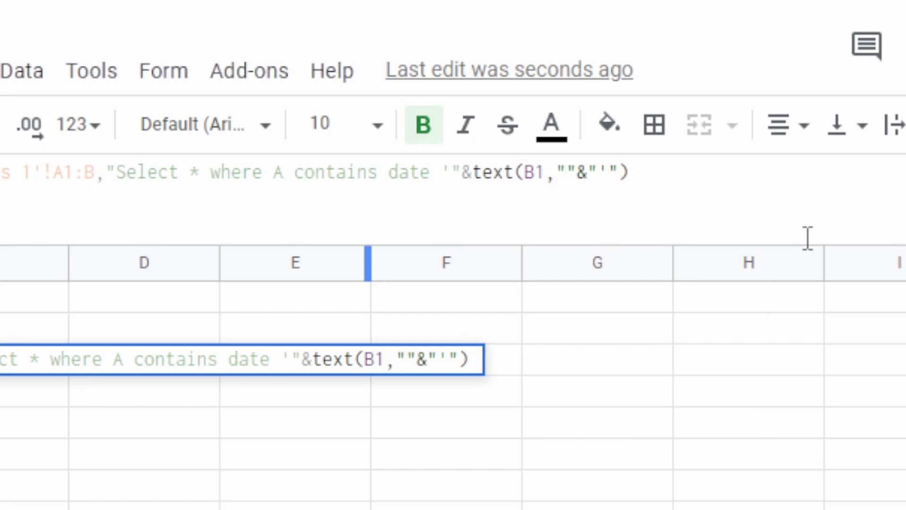
{"action": "type", "text": ")"}
{"action": "key", "text": "Left"}
{"action": "key", "text": "Left"}
{"action": "type", "text": "yyyy"}
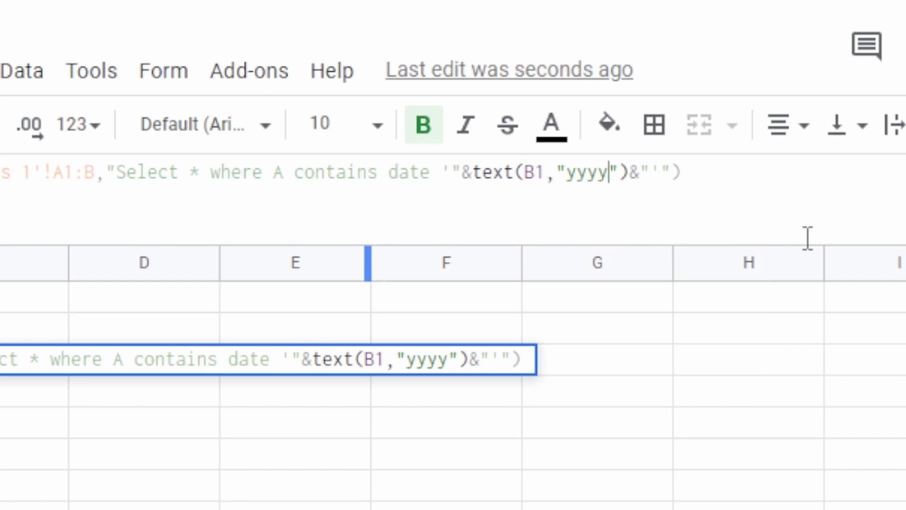
{"action": "type", "text": "-mm"}
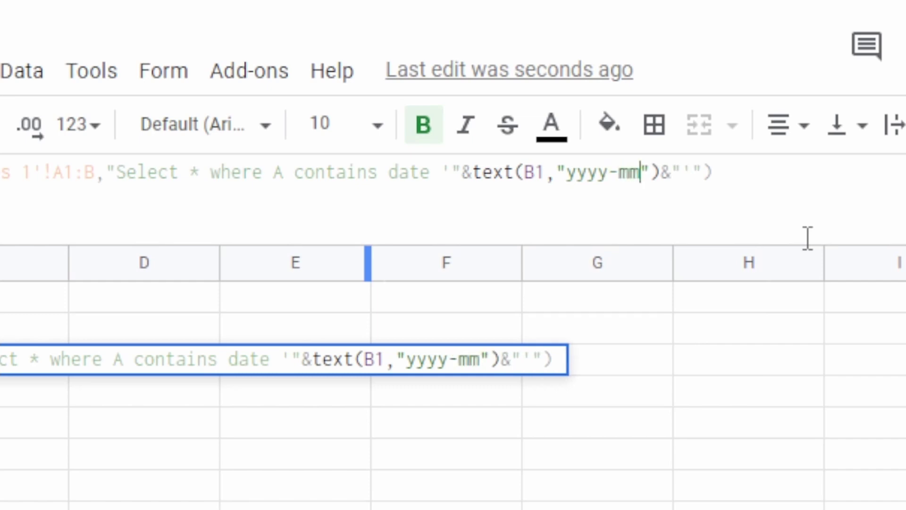
{"action": "type", "text": "-dd"}
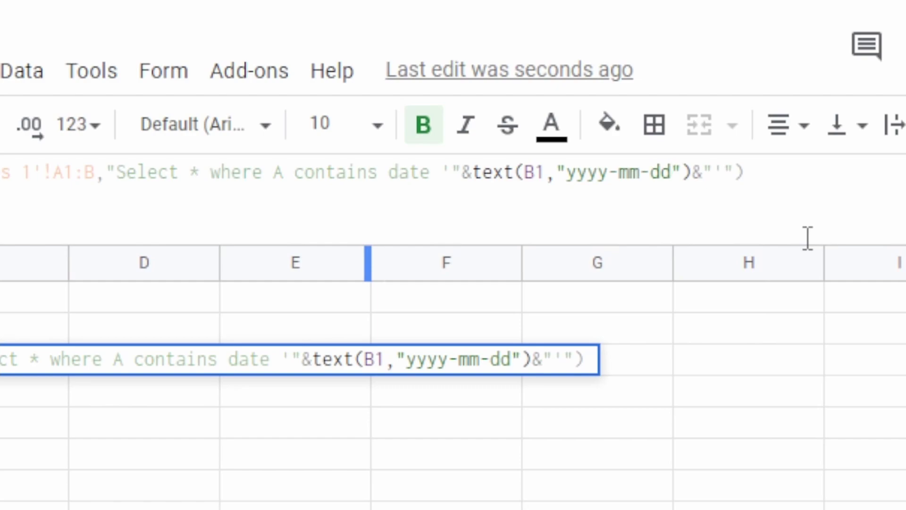
{"action": "key", "text": "Return"}
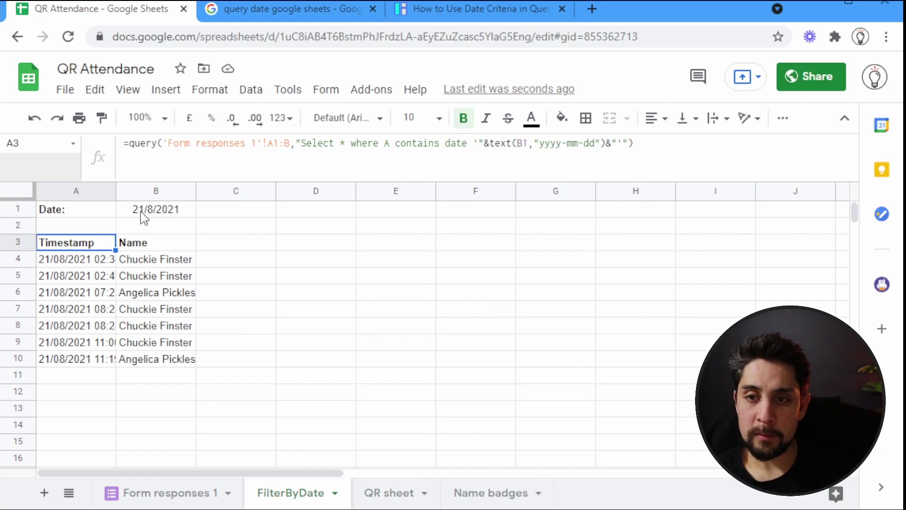
Step: Widen column A, set B1 to 17 August 2021, and scroll through the resulting sign-ins
{"action": "left_click_drag", "start_coordinate": [115, 189], "coordinate": [197, 189]}
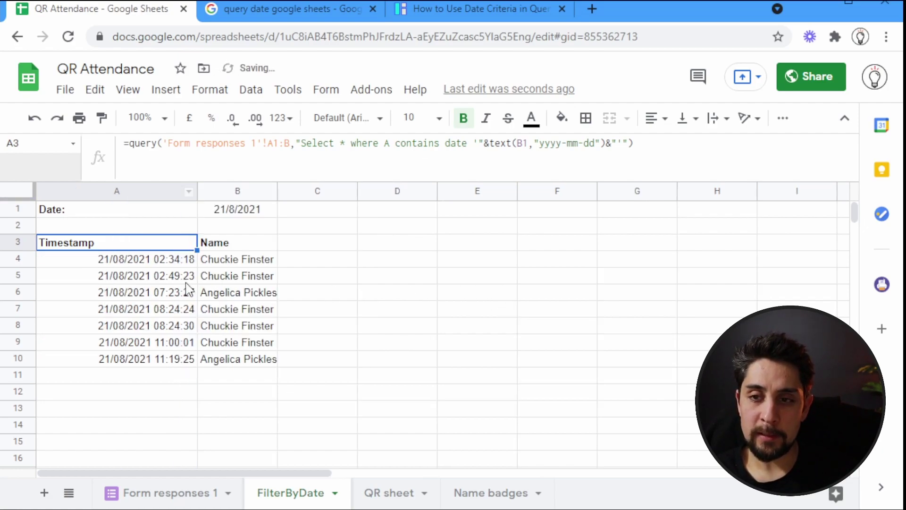
{"action": "left_click", "coordinate": [228, 214]}
{"action": "double_click", "coordinate": [248, 210]}
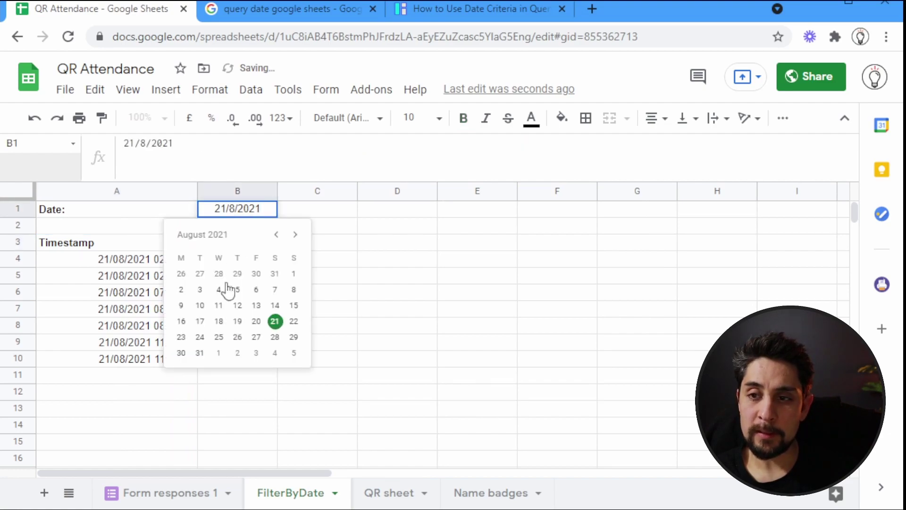
{"action": "left_click", "coordinate": [200, 323]}
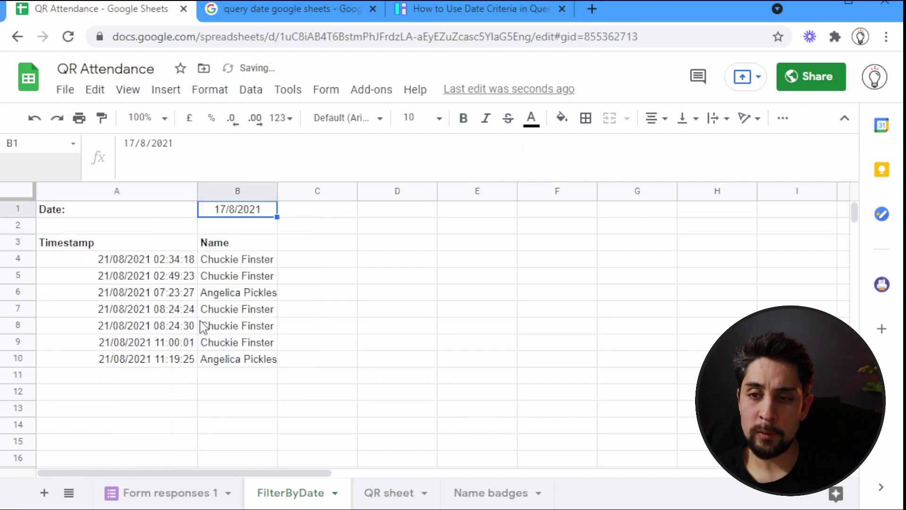
{"action": "scroll", "coordinate": [225, 323], "scroll_direction": "down", "scroll_amount": 5}
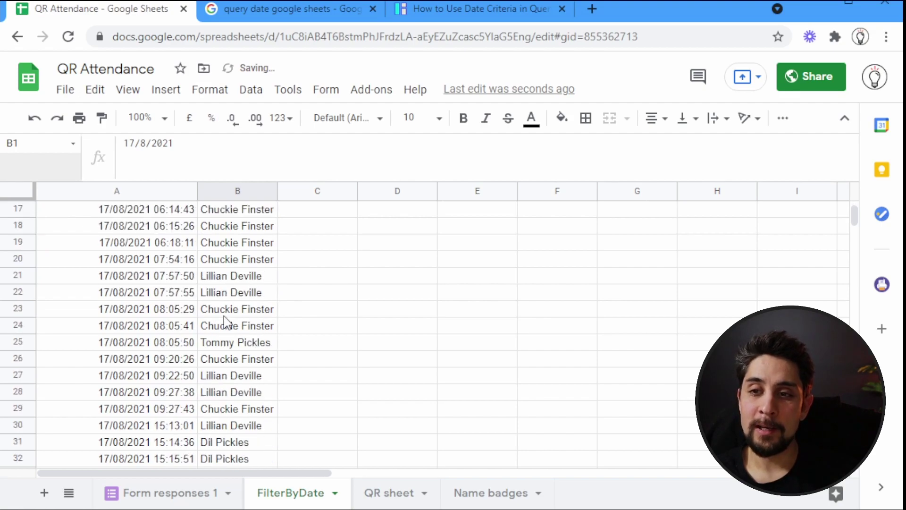
{"action": "scroll", "coordinate": [225, 323], "scroll_direction": "down", "scroll_amount": 5}
{"action": "scroll", "coordinate": [226, 322], "scroll_direction": "up", "scroll_amount": 3}
{"action": "scroll", "coordinate": [228, 325], "scroll_direction": "up", "scroll_amount": 7}
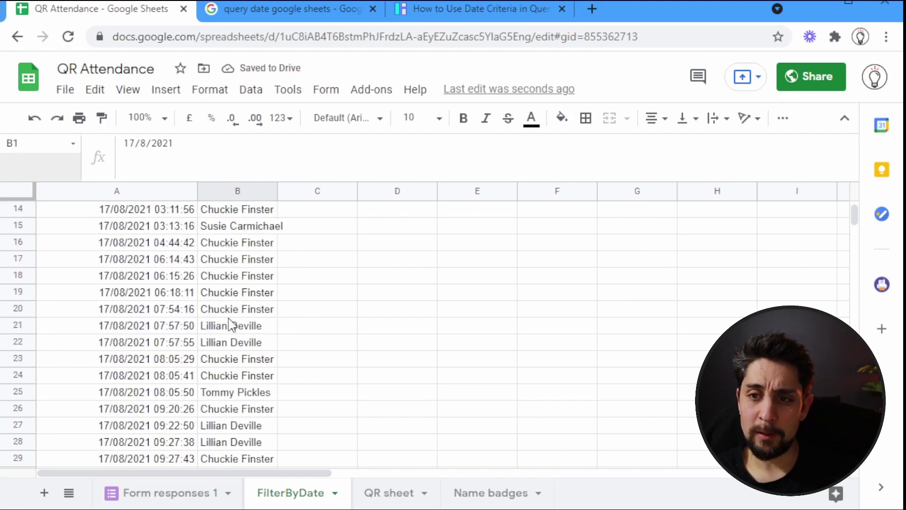
{"action": "scroll", "coordinate": [189, 283], "scroll_direction": "down", "scroll_amount": 8}
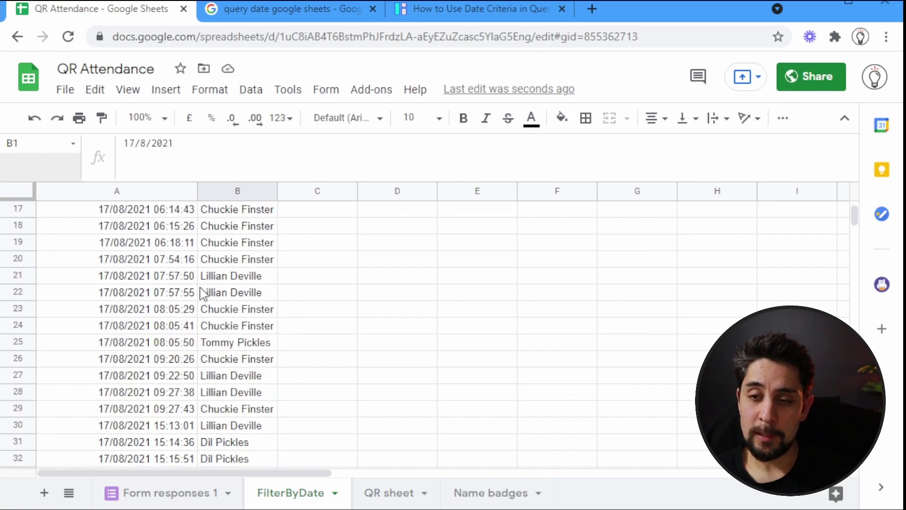
{"action": "scroll", "coordinate": [202, 299], "scroll_direction": "up", "scroll_amount": 8}
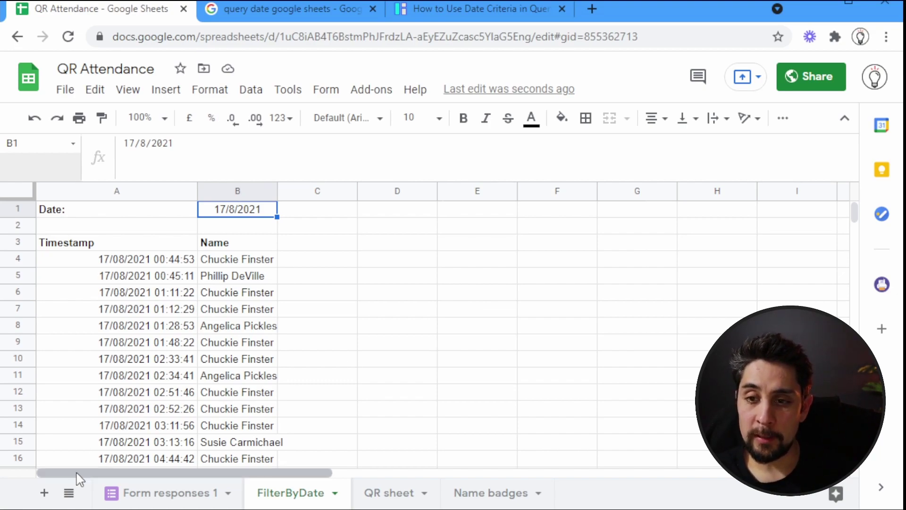
Step: Add a new sheet named FilterByStudent and put the label Student: in A1
{"action": "left_click", "coordinate": [44, 493]}
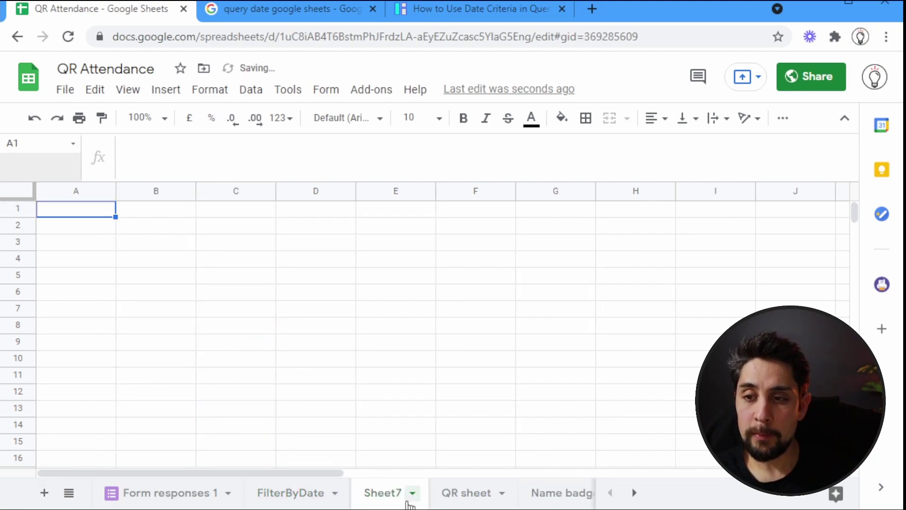
{"action": "double_click", "coordinate": [391, 493]}
{"action": "type", "text": "FilterBy"}
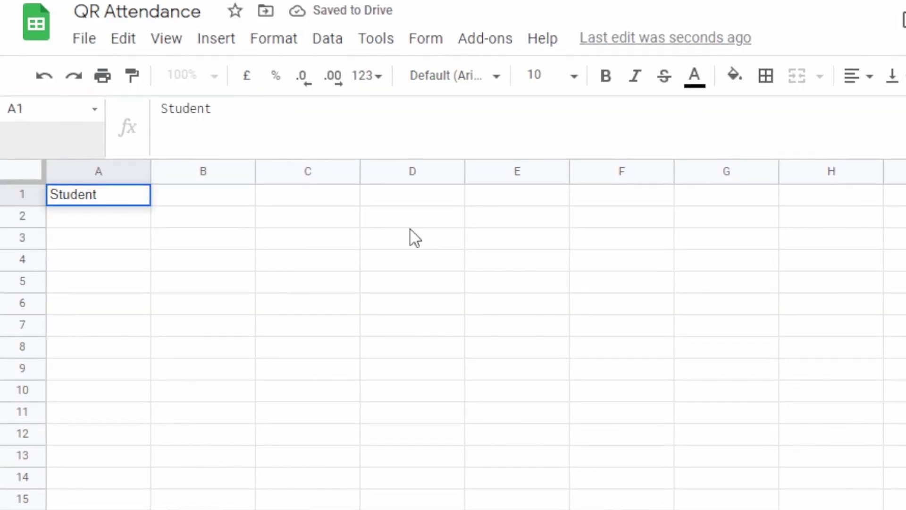
{"action": "type", "text": ":"}
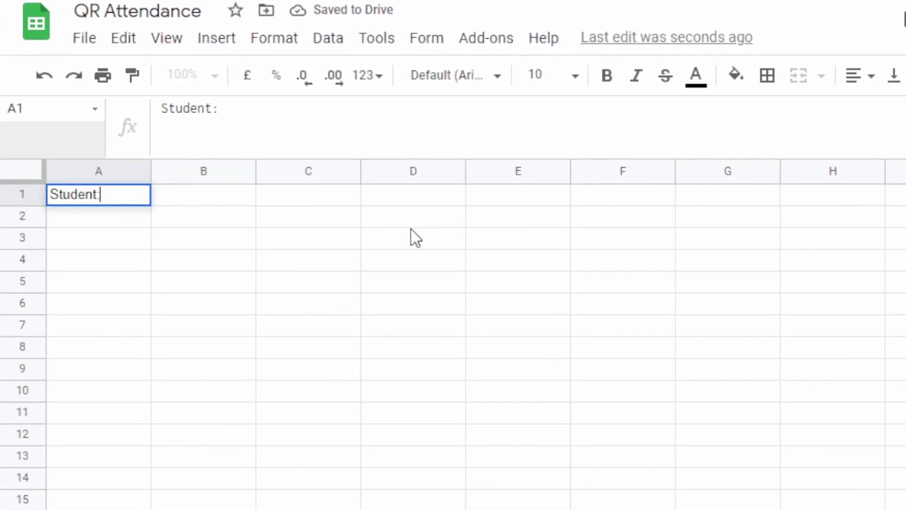
{"action": "key", "text": "Tab"}
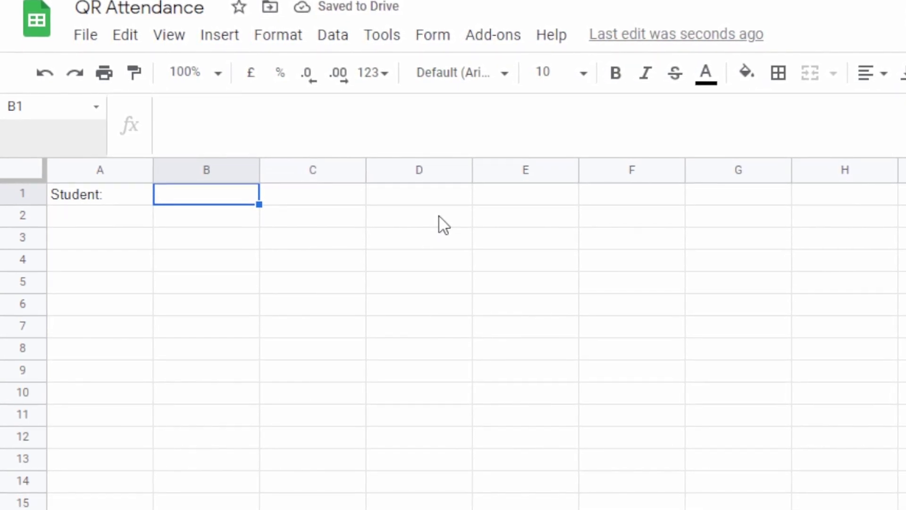
Step: Enter a student's name in B1 as a trial, then clear it
{"action": "type", "text": "Chucky "}
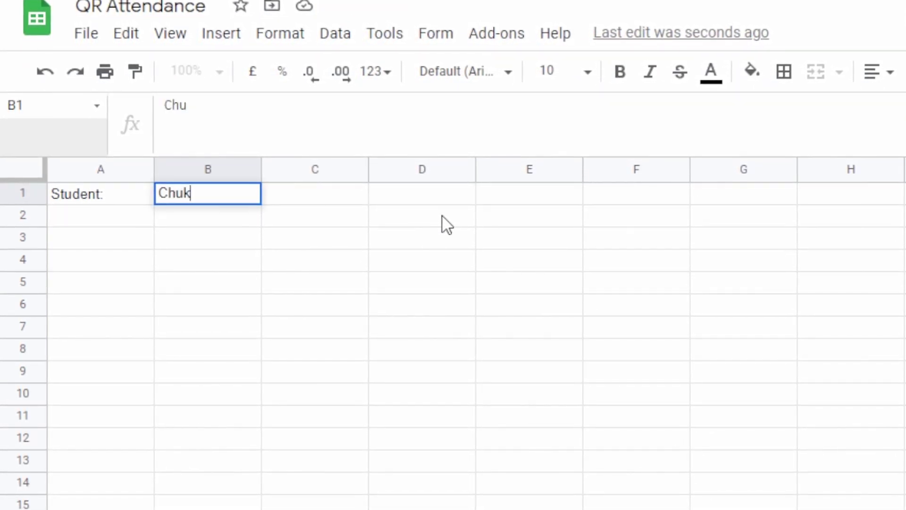
{"action": "type", "text": "Finterse"}
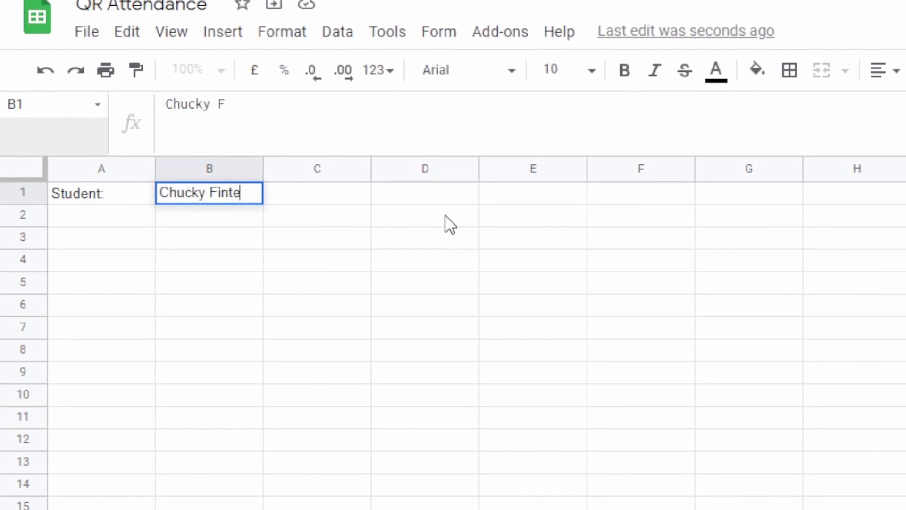
{"action": "key", "text": "BackSpace"}
{"action": "key", "text": "BackSpace"}
{"action": "key", "text": "BackSpace"}
{"action": "key", "text": "BackSpace"}
{"action": "key", "text": "BackSpace"}
{"action": "type", "text": "ster"}
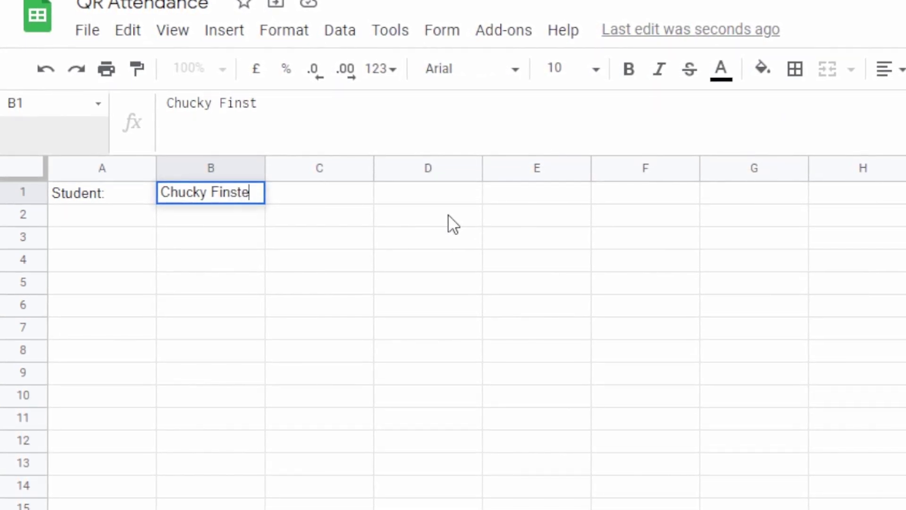
{"action": "key", "text": "Return"}
{"action": "key", "text": "Up"}
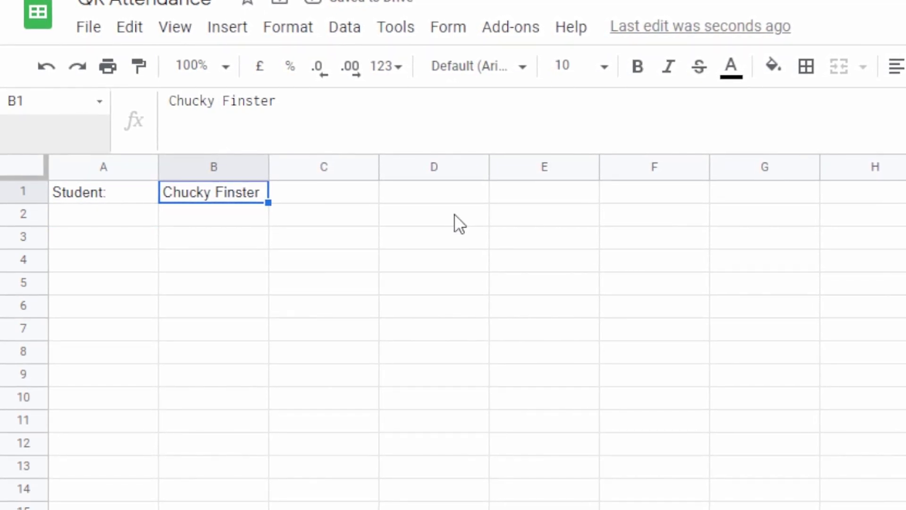
{"action": "key", "text": "Delete"}
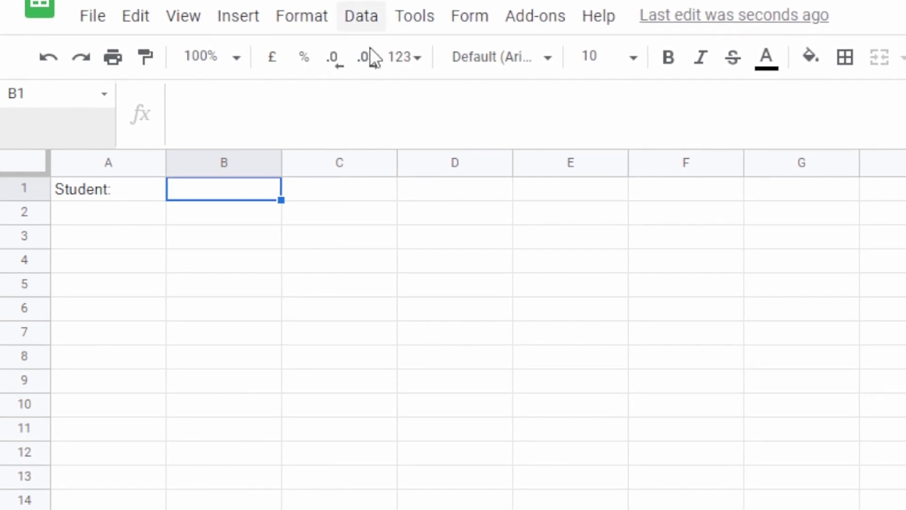
Step: Add data validation to B1 listing names from 'Form responses 1'!B2:B
{"action": "left_click", "coordinate": [369, 19]}
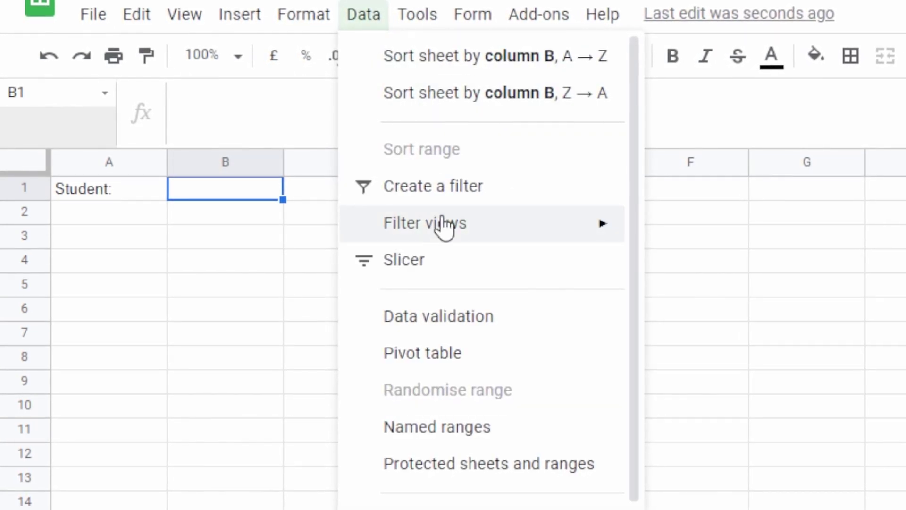
{"action": "left_click", "coordinate": [505, 323]}
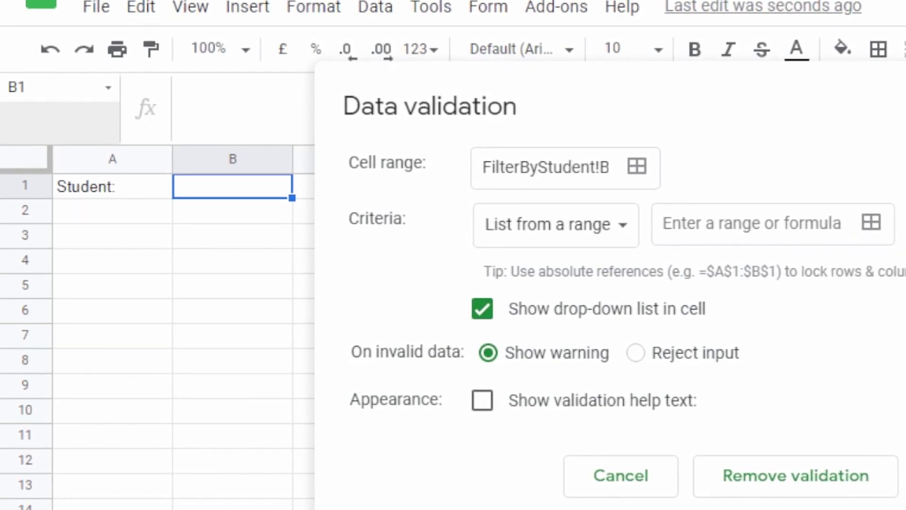
{"action": "left_click", "coordinate": [881, 221]}
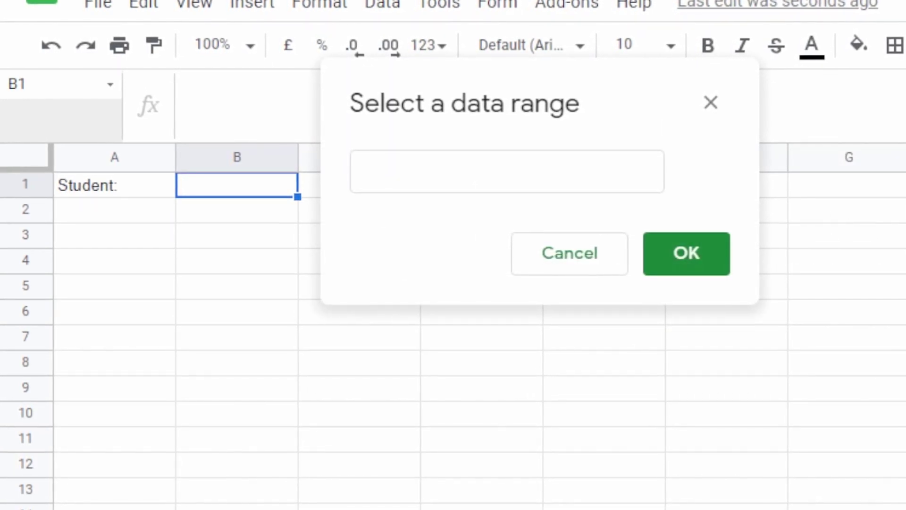
{"action": "left_click", "coordinate": [312, 507]}
{"action": "left_click_drag", "start_coordinate": [290, 213], "coordinate": [296, 301]}
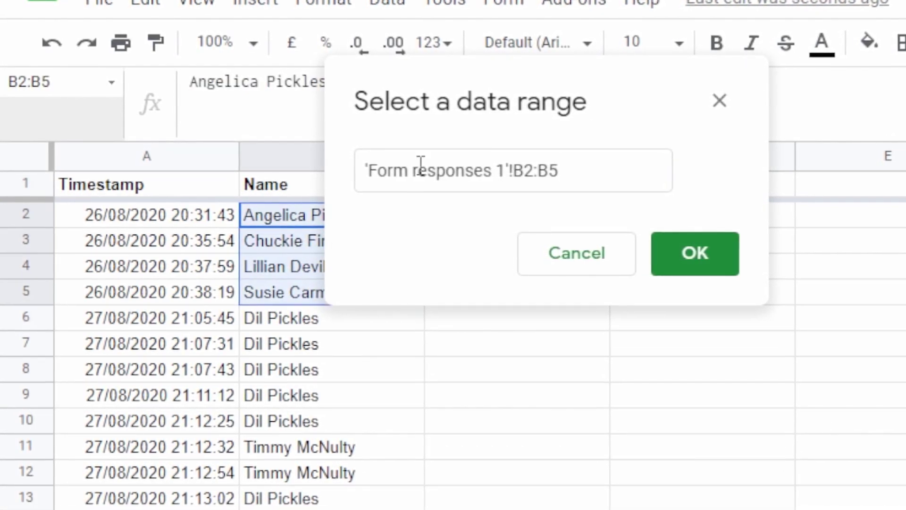
{"action": "left_click", "coordinate": [565, 169]}
{"action": "key", "text": "BackSpace"}
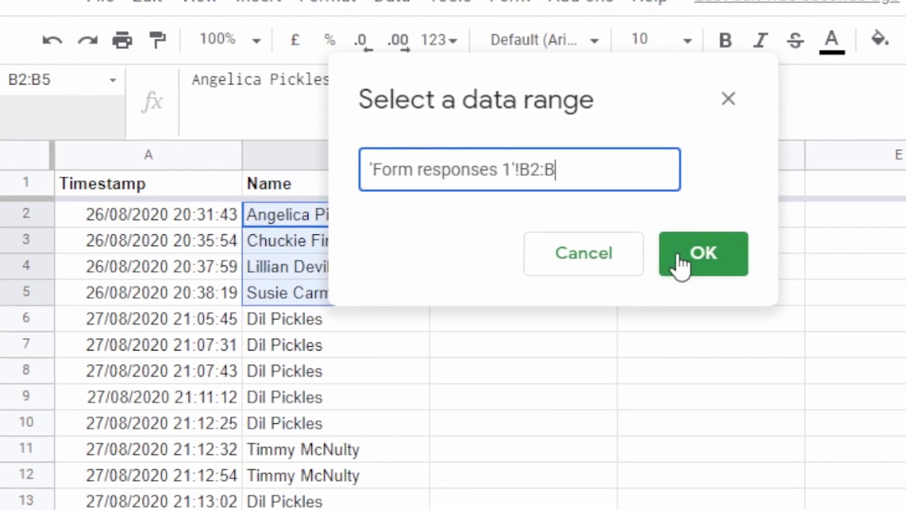
{"action": "left_click", "coordinate": [694, 255]}
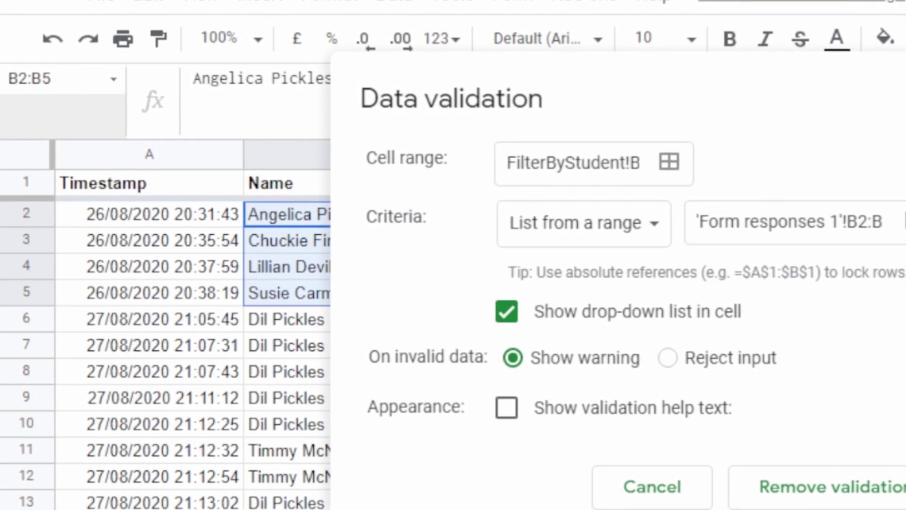
{"action": "key", "text": "Return"}
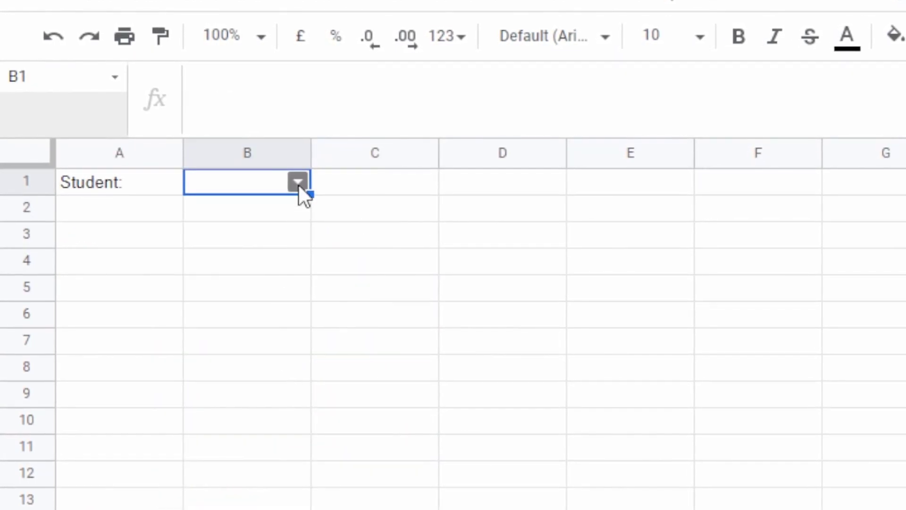
Step: Widen column B to fit the names and choose a student from B1's drop-down
{"action": "left_click", "coordinate": [297, 182]}
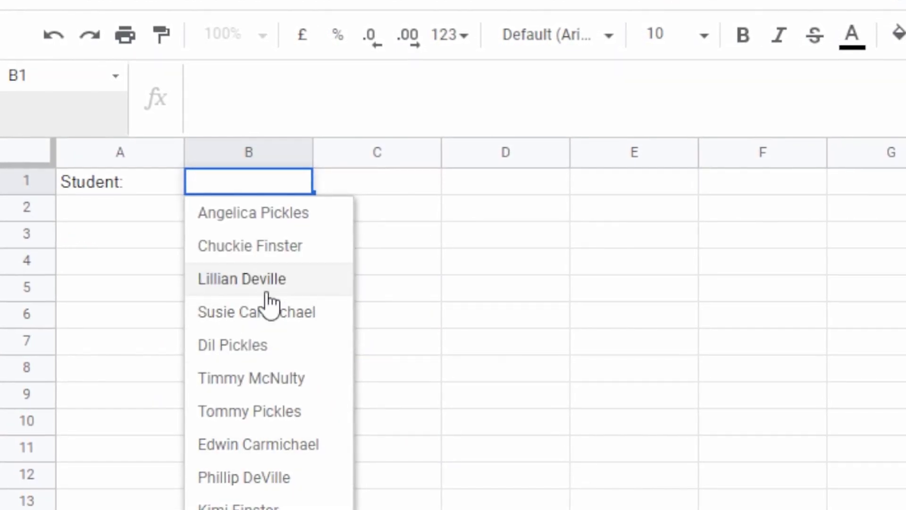
{"action": "left_click", "coordinate": [253, 380]}
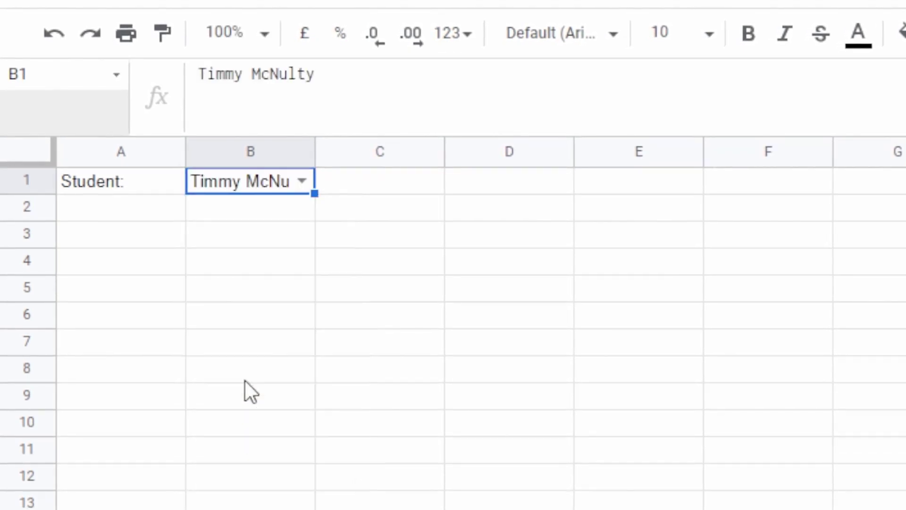
{"action": "double_click", "coordinate": [312, 150]}
{"action": "left_click", "coordinate": [406, 180]}
{"action": "left_click", "coordinate": [285, 313]}
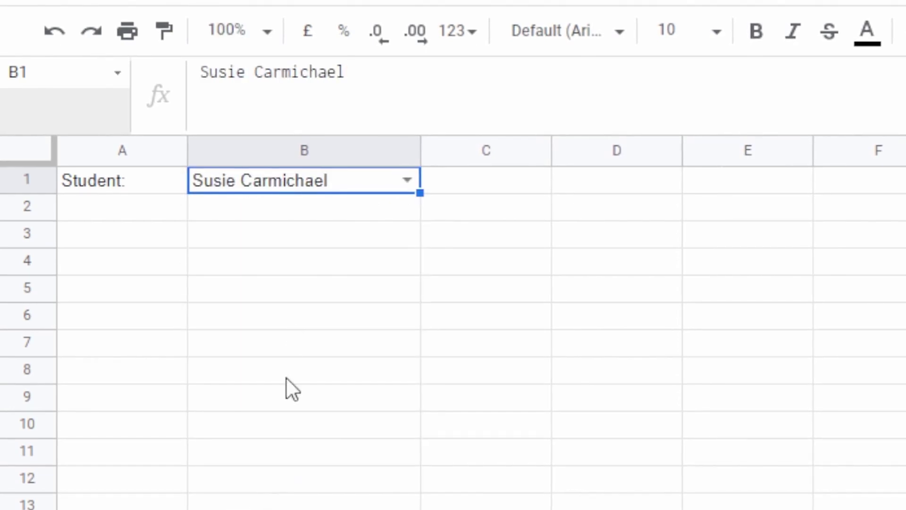
{"action": "left_click_drag", "start_coordinate": [420, 141], "coordinate": [540, 148]}
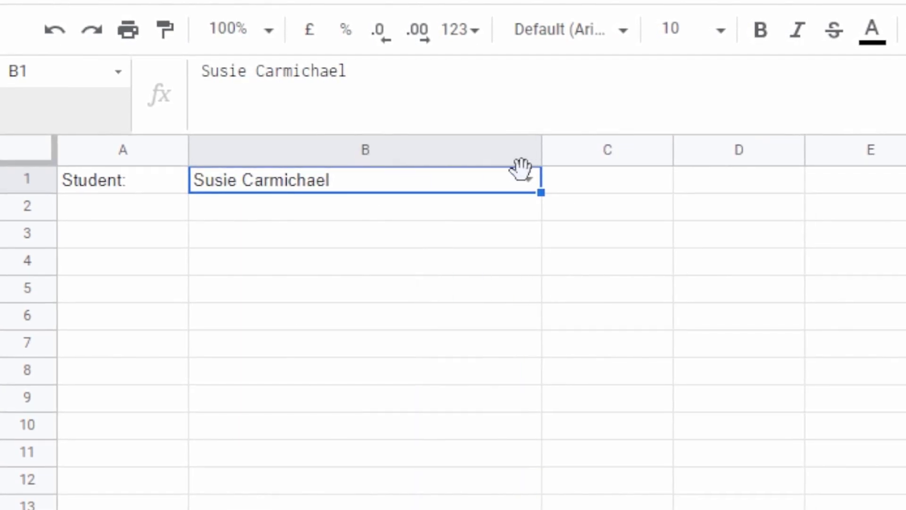
{"action": "left_click", "coordinate": [528, 180]}
{"action": "left_click", "coordinate": [283, 281]}
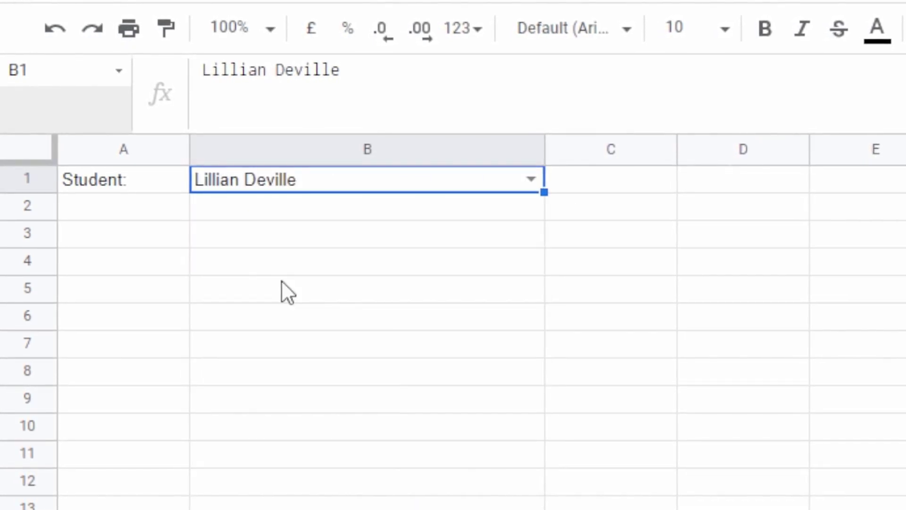
{"action": "left_click", "coordinate": [282, 283]}
{"action": "left_click", "coordinate": [84, 254]}
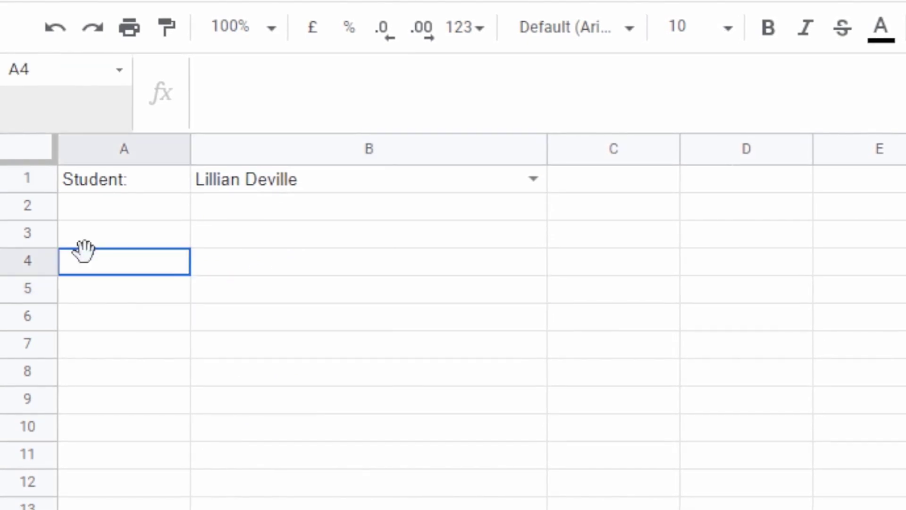
{"action": "left_click", "coordinate": [112, 239]}
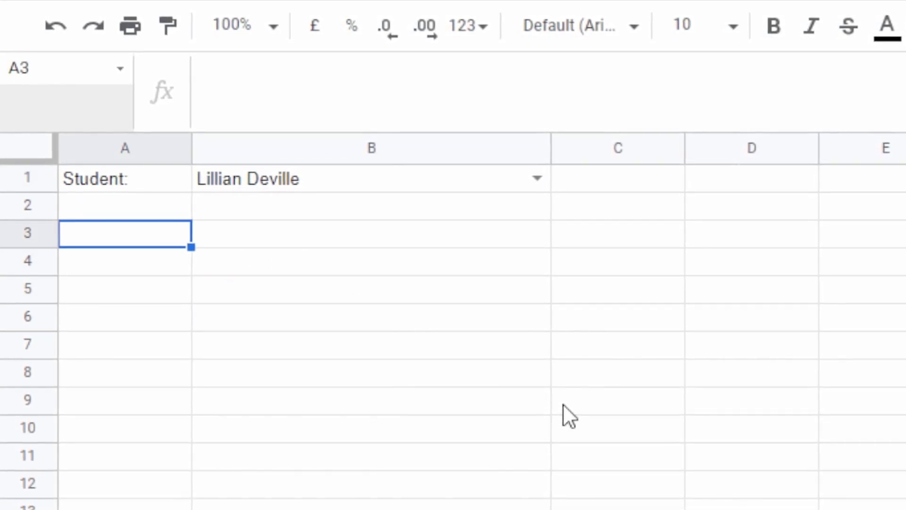
Step: Enter =query('Form responses 1'!A1:B,"Select * where B = '"&B1&"'") in A3 to list the B1 student's responses
{"action": "type", "text": "=query("}
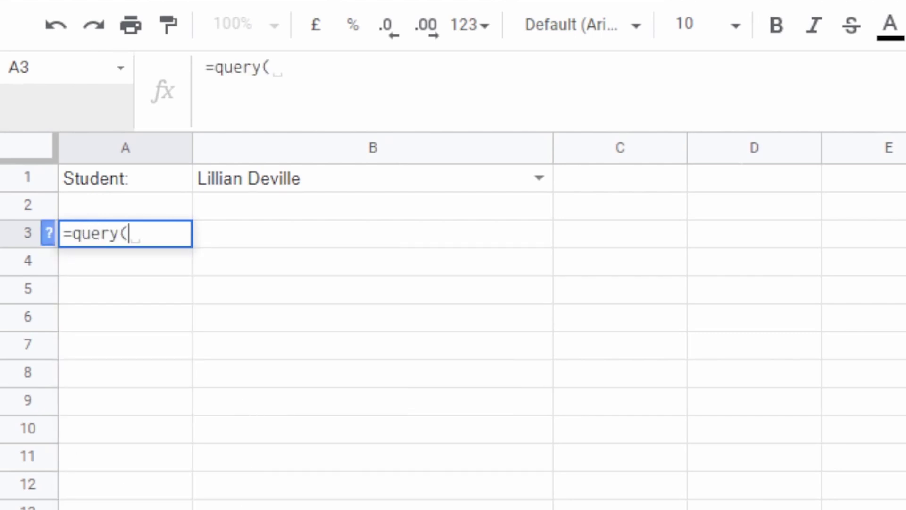
{"action": "key", "text": "ctrl+shift+Page_Up"}
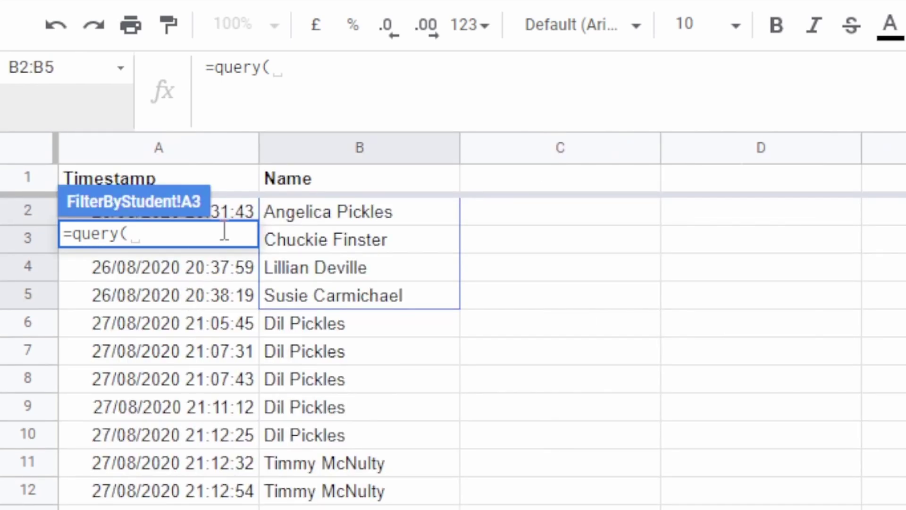
{"action": "left_click_drag", "start_coordinate": [228, 189], "coordinate": [349, 293]}
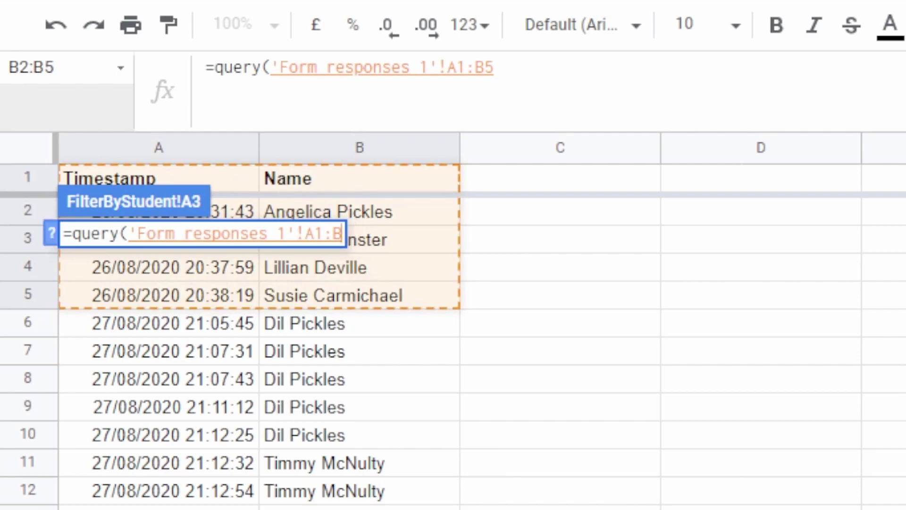
{"action": "key", "text": "BackSpace"}
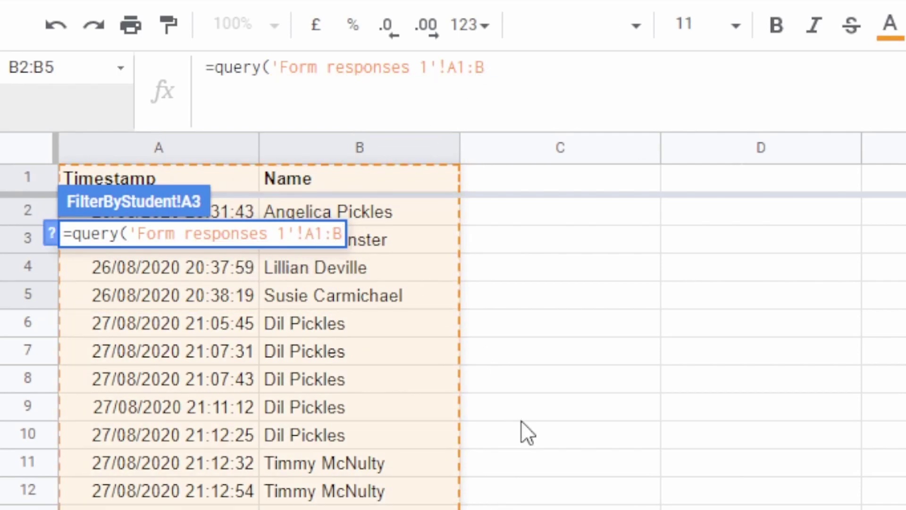
{"action": "type", "text": ",\"S"}
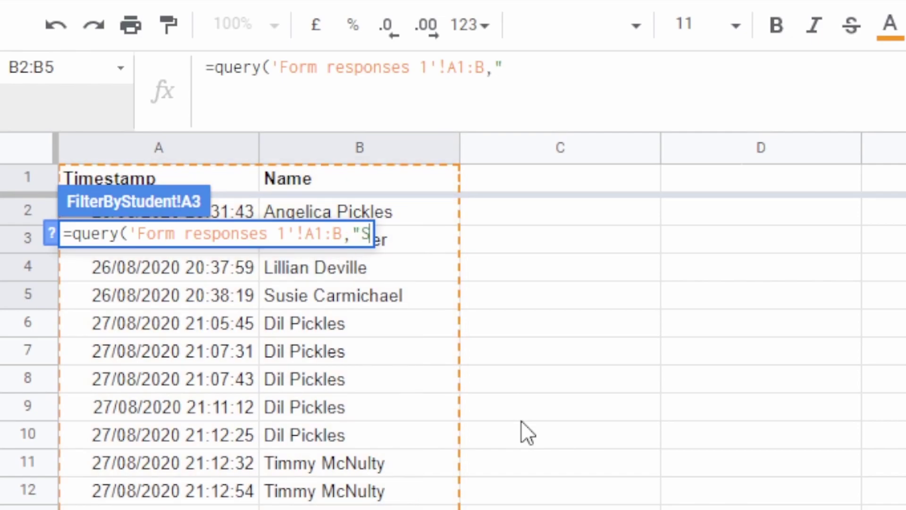
{"action": "type", "text": "elect *"}
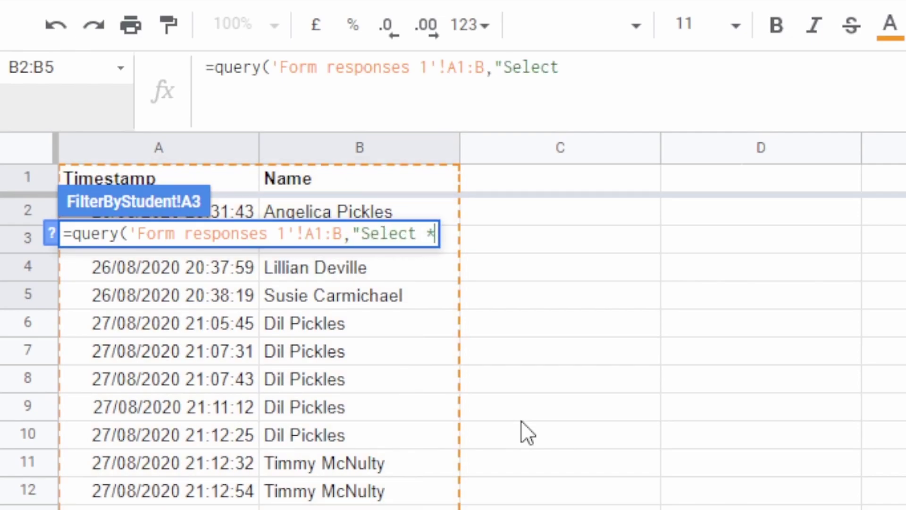
{"action": "type", "text": " al"}
{"action": "key", "text": "BackSpace"}
{"action": "key", "text": "BackSpace"}
{"action": "type", "text": "where "}
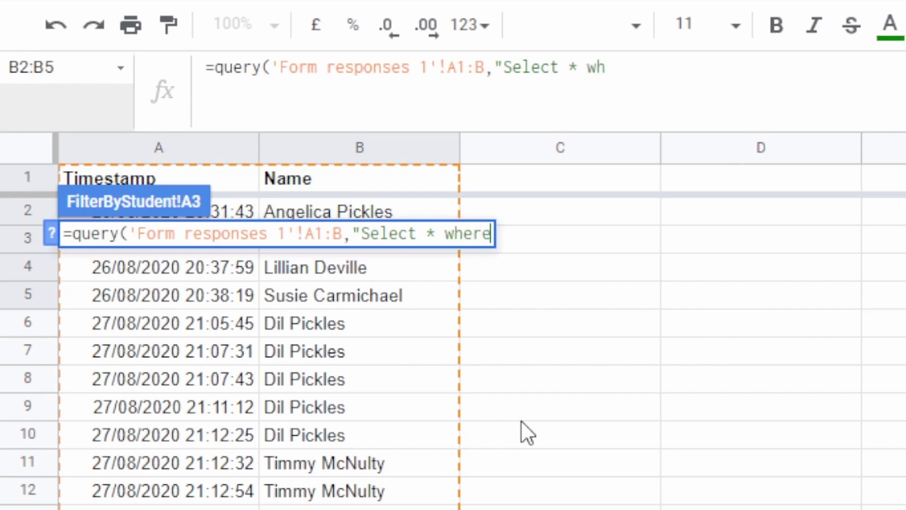
{"action": "type", "text": "B"}
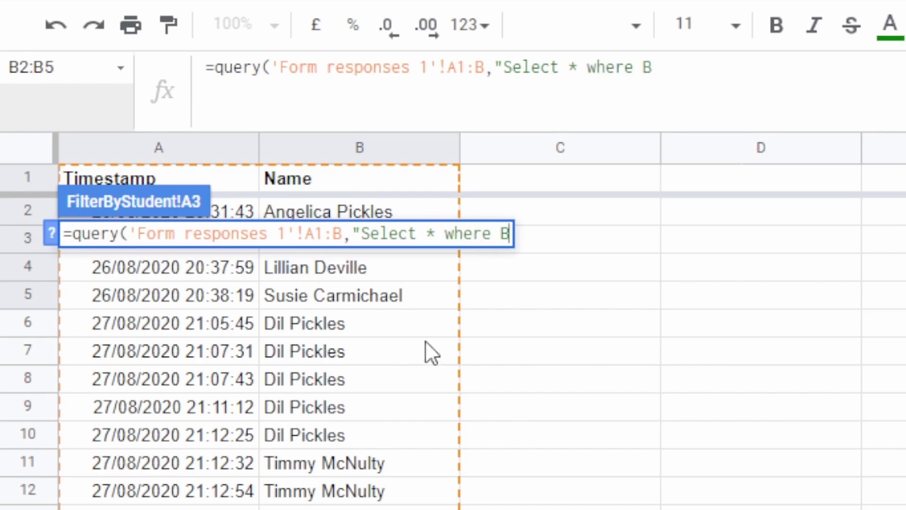
{"action": "type", "text": " = "}
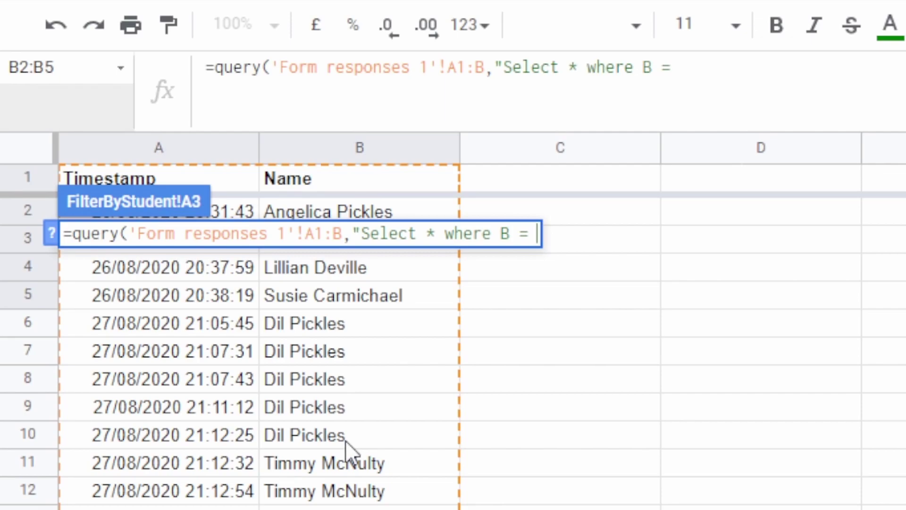
{"action": "type", "text": "'"}
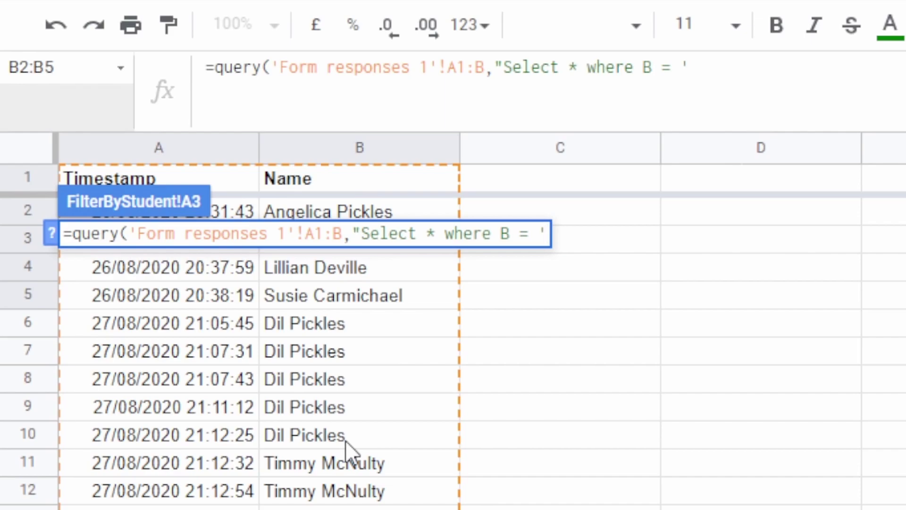
{"action": "type", "text": "\""}
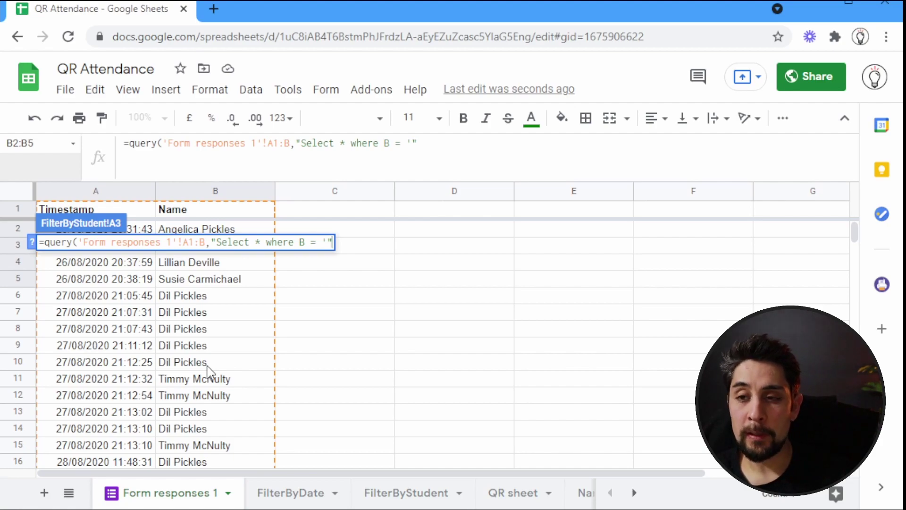
{"action": "type", "text": "&"}
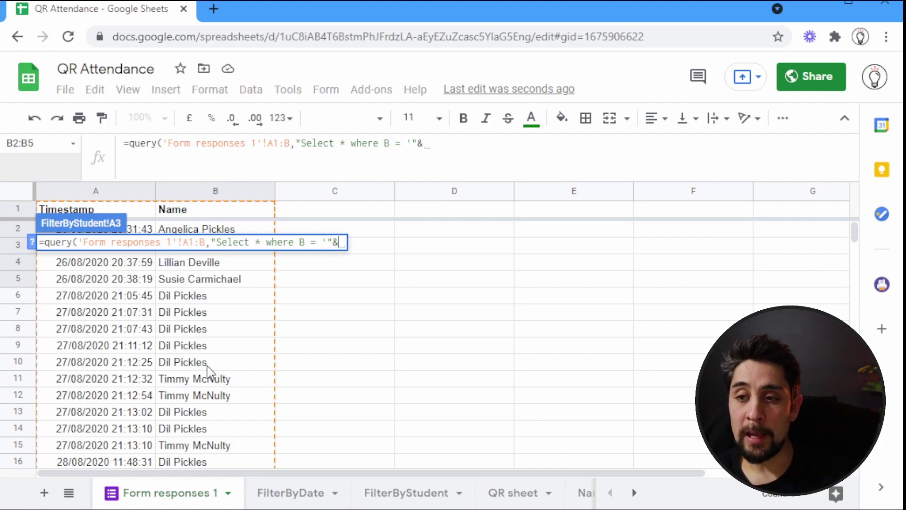
{"action": "left_click", "coordinate": [403, 493]}
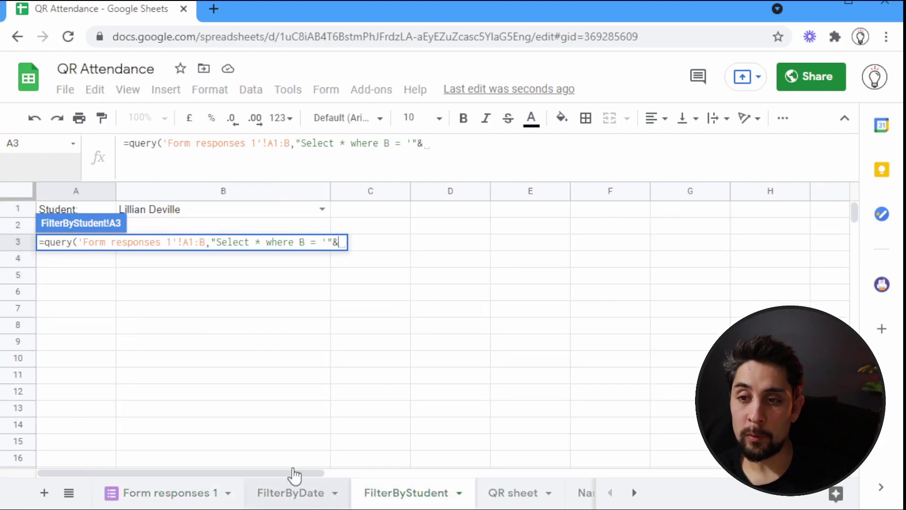
{"action": "left_click", "coordinate": [170, 212]}
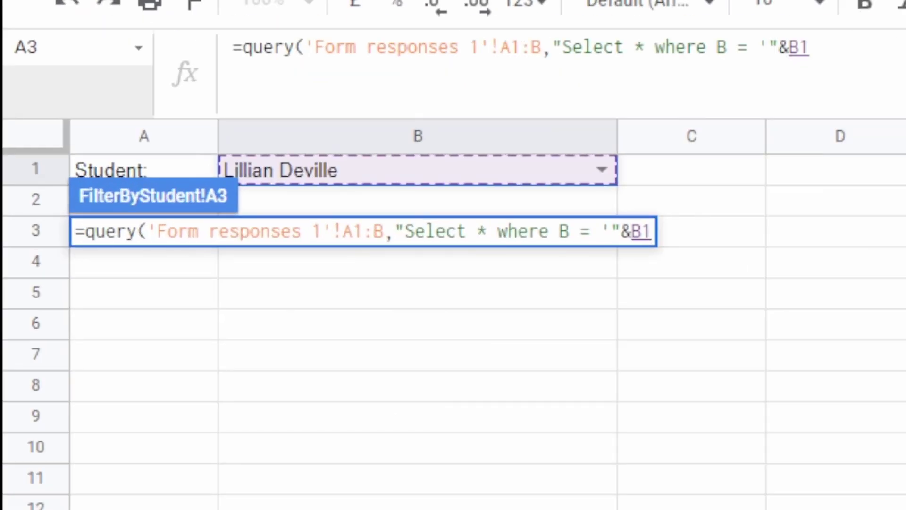
{"action": "type", "text": "&"}
{"action": "type", "text": "\"'"}
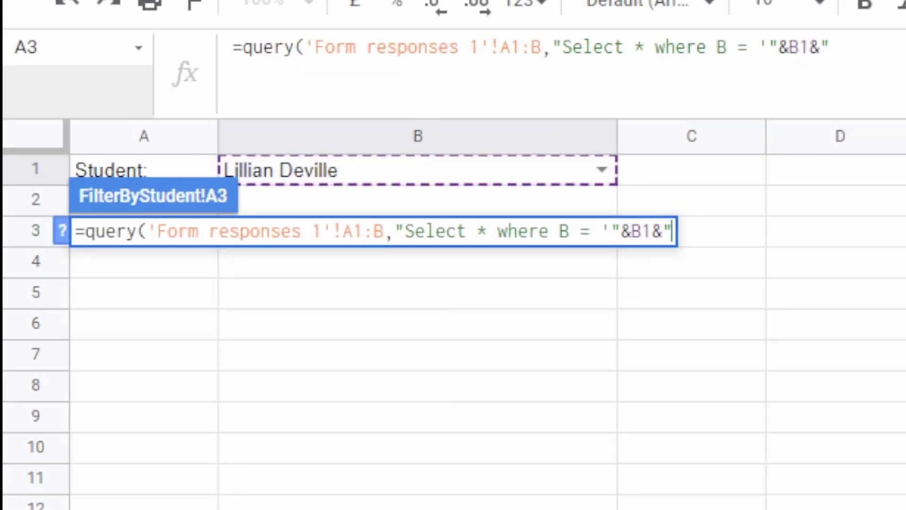
{"action": "type", "text": "\""}
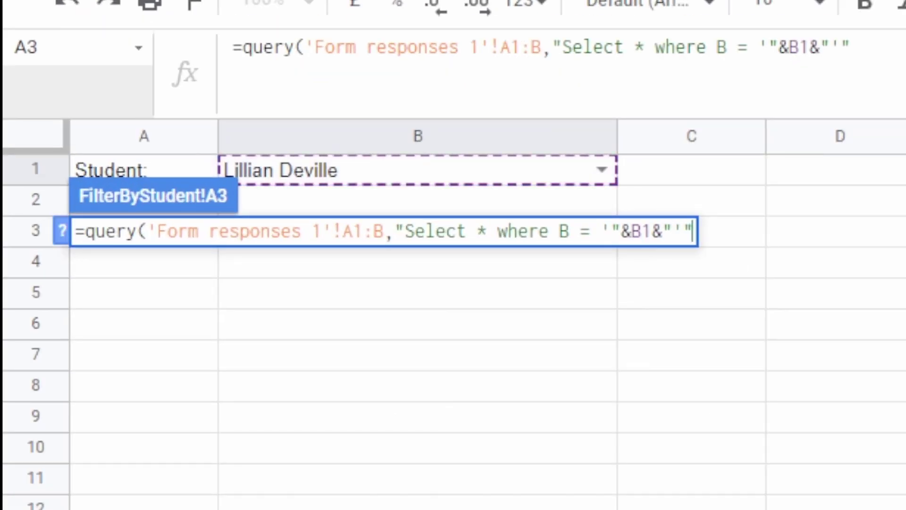
{"action": "type", "text": ")"}
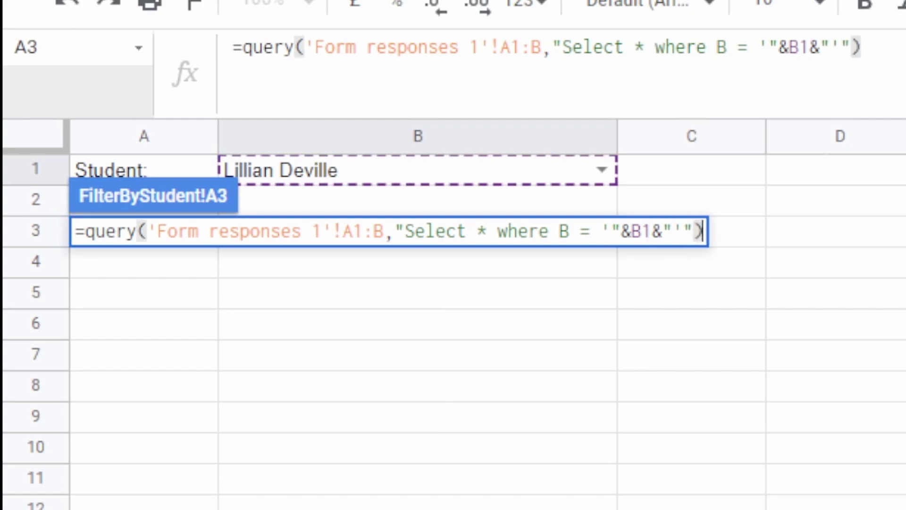
{"action": "key", "text": "Return"}
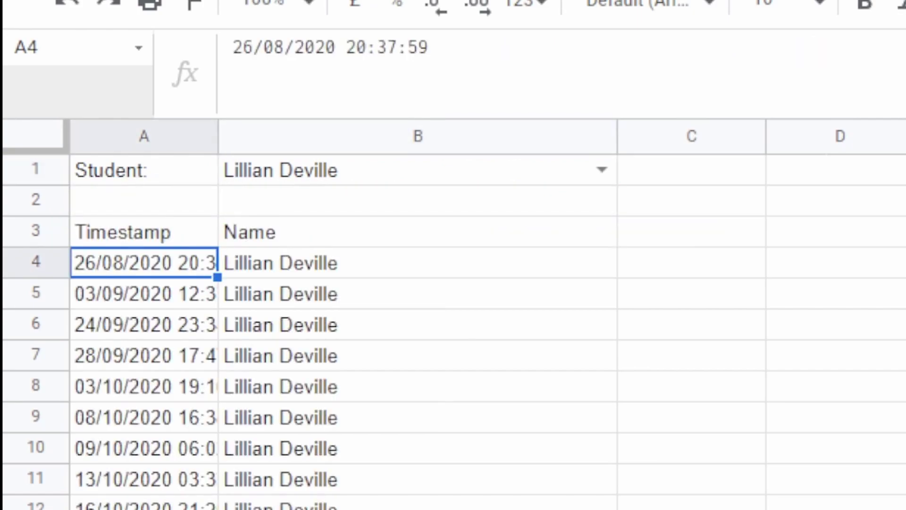
Step: Make the Timestamp and Name headers in A3:B3 bold
{"action": "key", "text": "Up"}
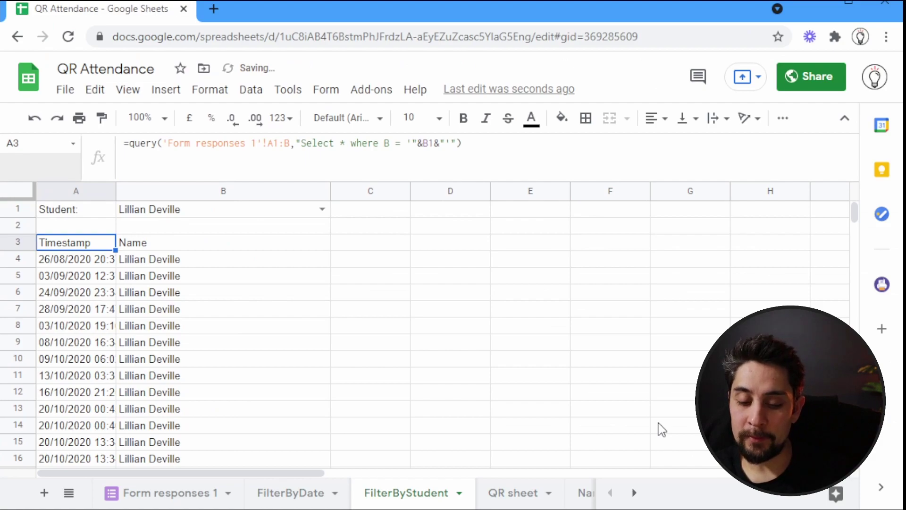
{"action": "key", "text": "shift+Right"}
{"action": "key", "text": "ctrl+b"}
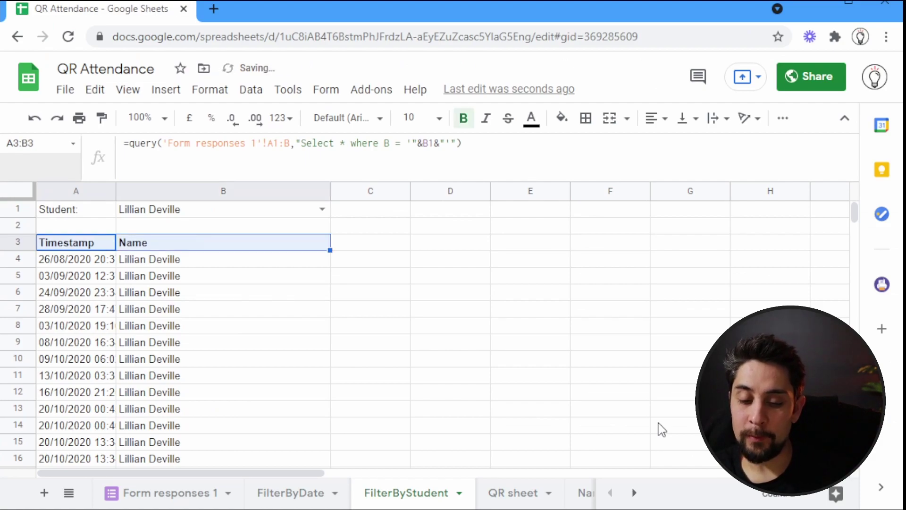
Step: Change the A3 query from Select * to Select A, and widen column A for full timestamps
{"action": "left_click", "coordinate": [95, 243]}
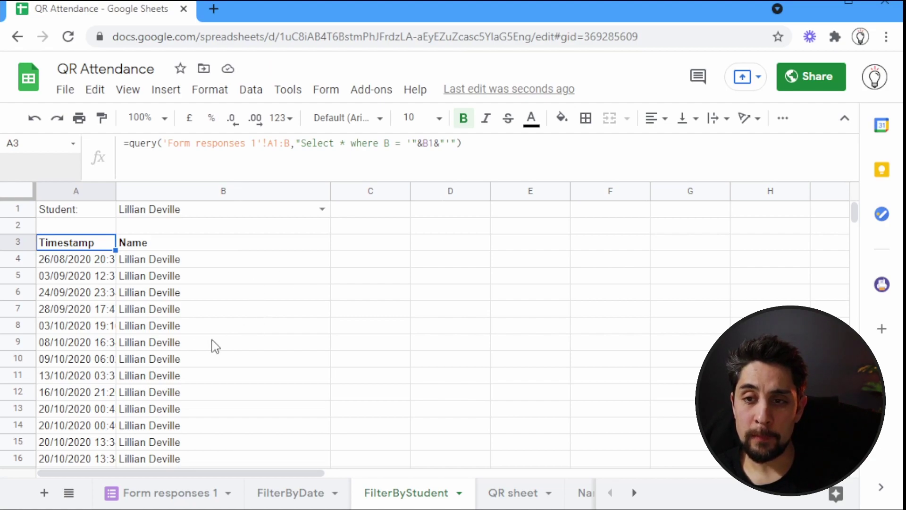
{"action": "scroll", "coordinate": [204, 319], "scroll_direction": "down", "scroll_amount": 5}
{"action": "scroll", "coordinate": [206, 320], "scroll_direction": "up", "scroll_amount": 5}
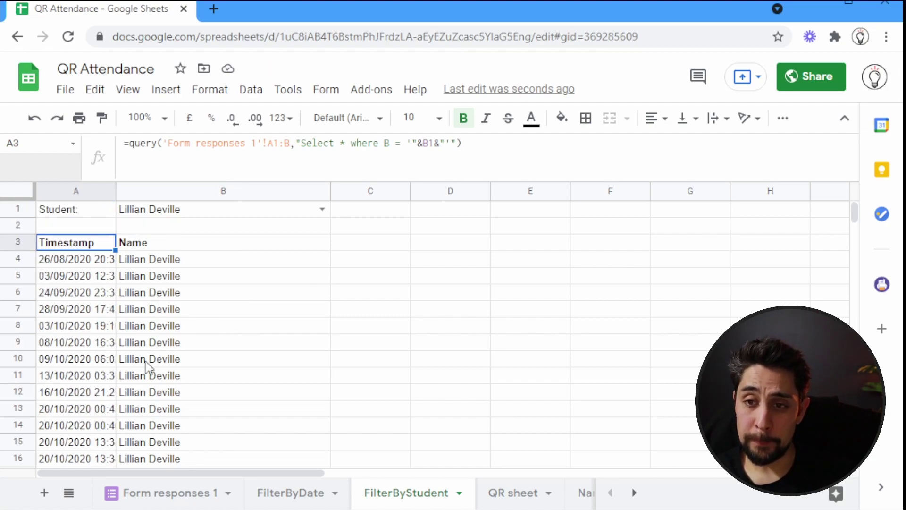
{"action": "left_click", "coordinate": [341, 144]}
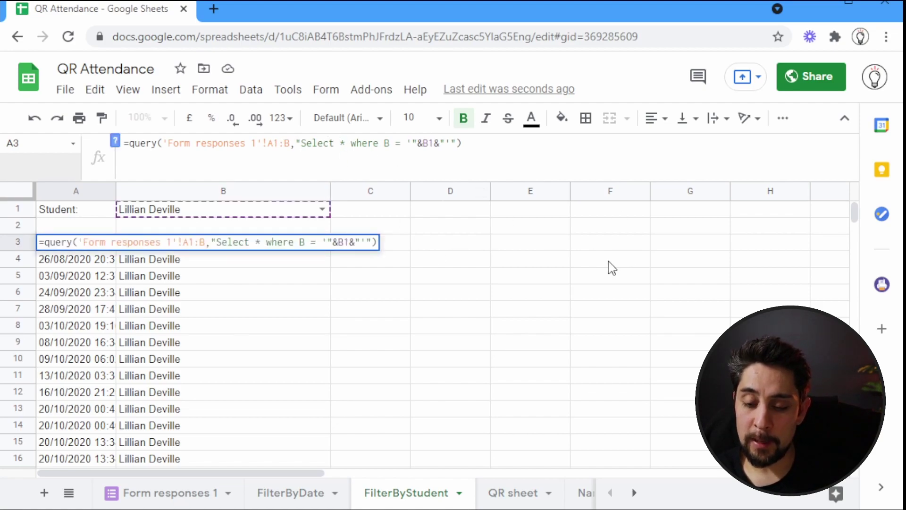
{"action": "key", "text": "Delete"}
{"action": "type", "text": "A"}
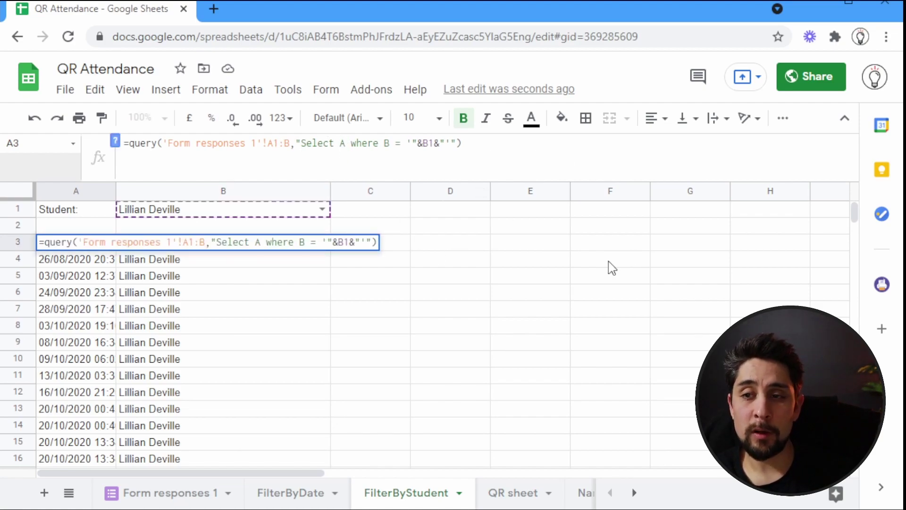
{"action": "key", "text": "Return"}
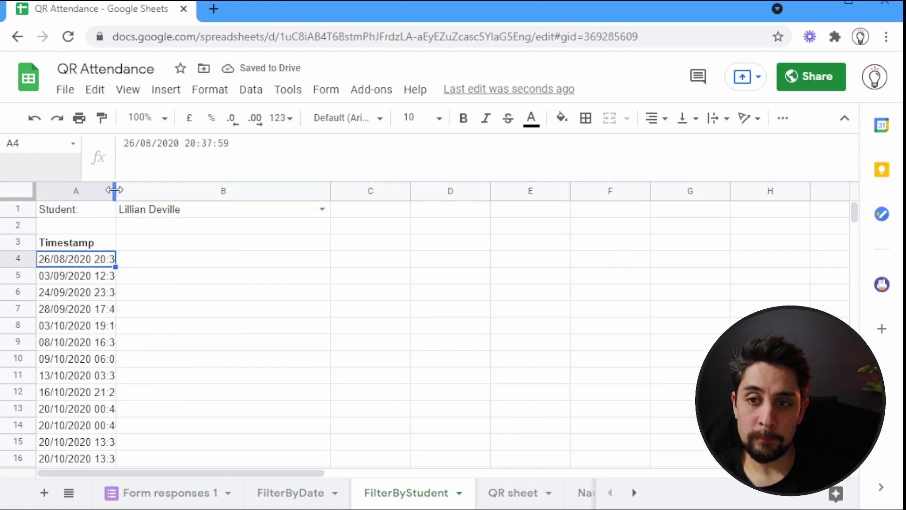
{"action": "left_click_drag", "start_coordinate": [114, 189], "coordinate": [199, 189]}
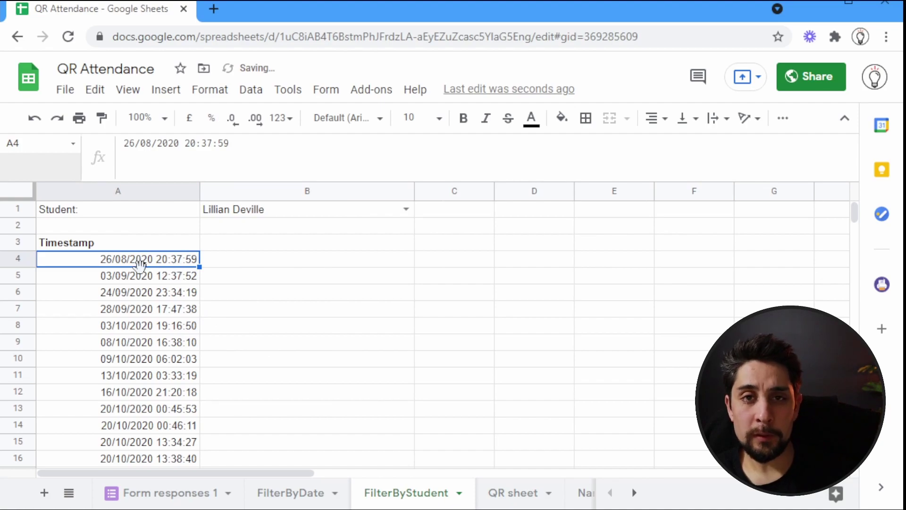
Step: Pick five different students from the B1 dropdown in turn to check the timestamp list refilters
{"action": "left_click", "coordinate": [406, 209]}
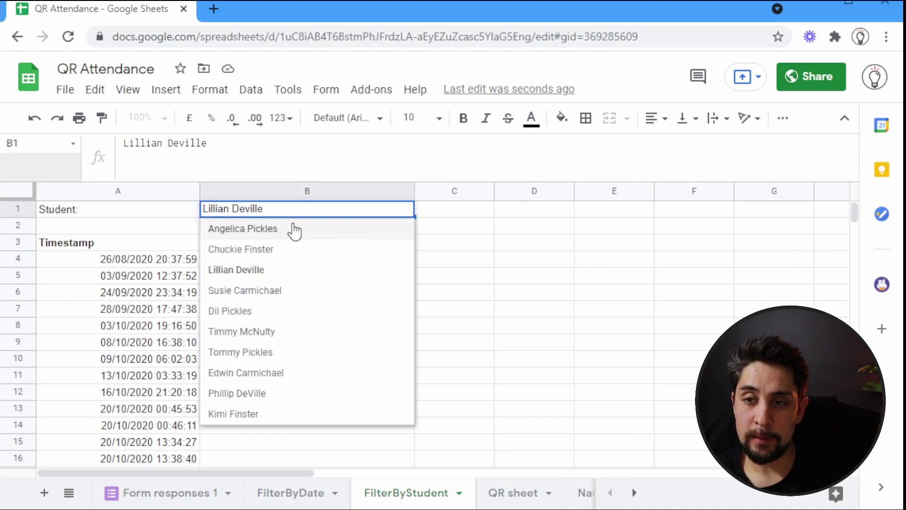
{"action": "left_click", "coordinate": [349, 229]}
{"action": "left_click", "coordinate": [406, 210]}
{"action": "left_click", "coordinate": [286, 314]}
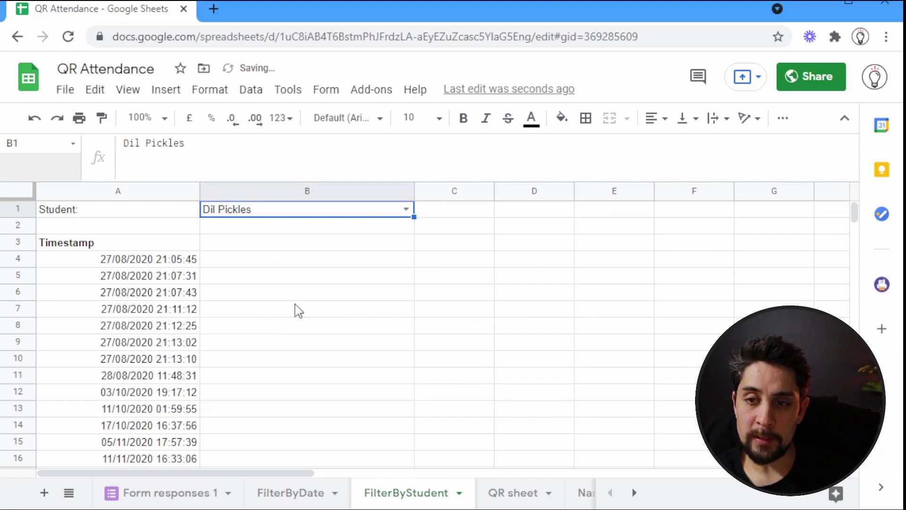
{"action": "left_click", "coordinate": [406, 209]}
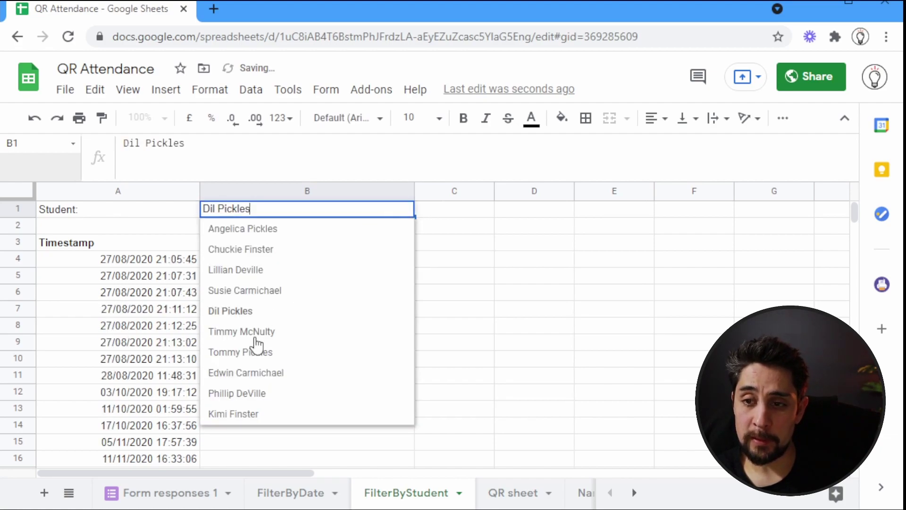
{"action": "left_click", "coordinate": [255, 330]}
{"action": "left_click", "coordinate": [406, 209]}
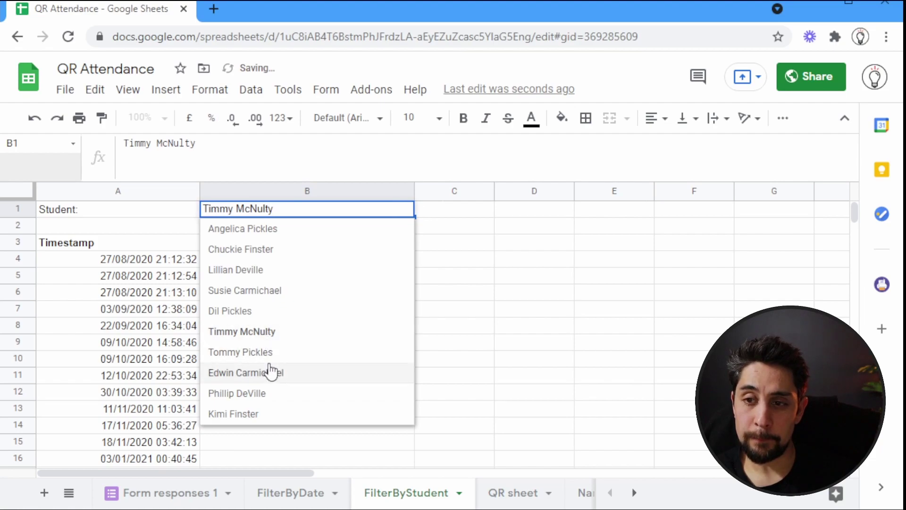
{"action": "left_click", "coordinate": [274, 352]}
{"action": "left_click", "coordinate": [406, 210]}
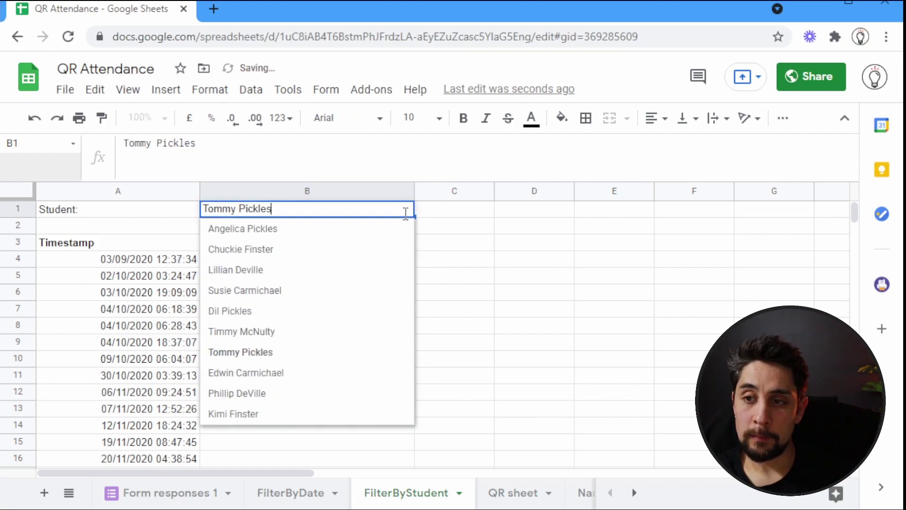
{"action": "left_click", "coordinate": [268, 392]}
{"action": "left_click", "coordinate": [170, 248]}
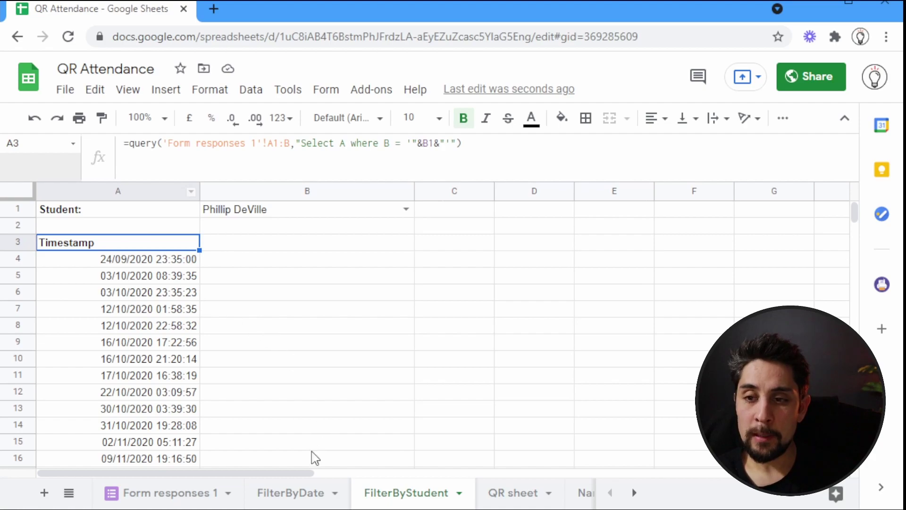
{"action": "left_click", "coordinate": [292, 494]}
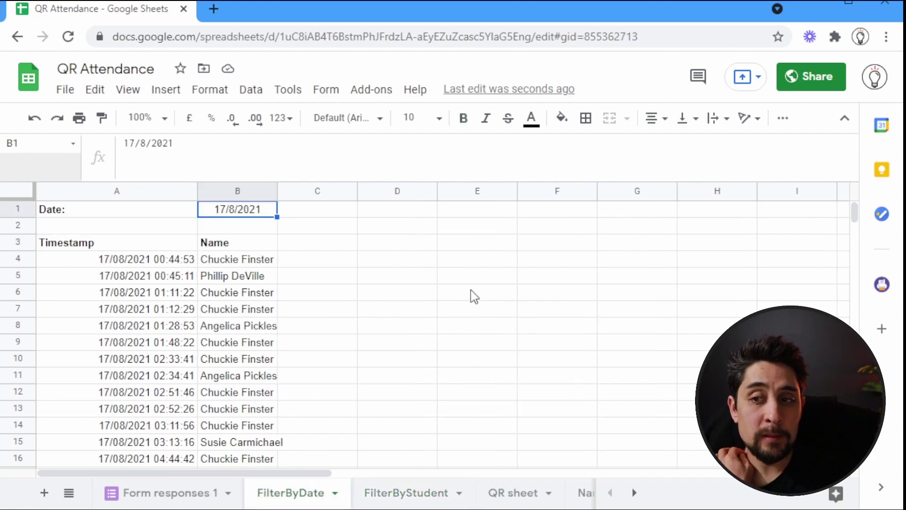
Step: Move the Date: label and 17/8/2021 value from A1:B1 to D1:E1
{"action": "left_click", "coordinate": [431, 262]}
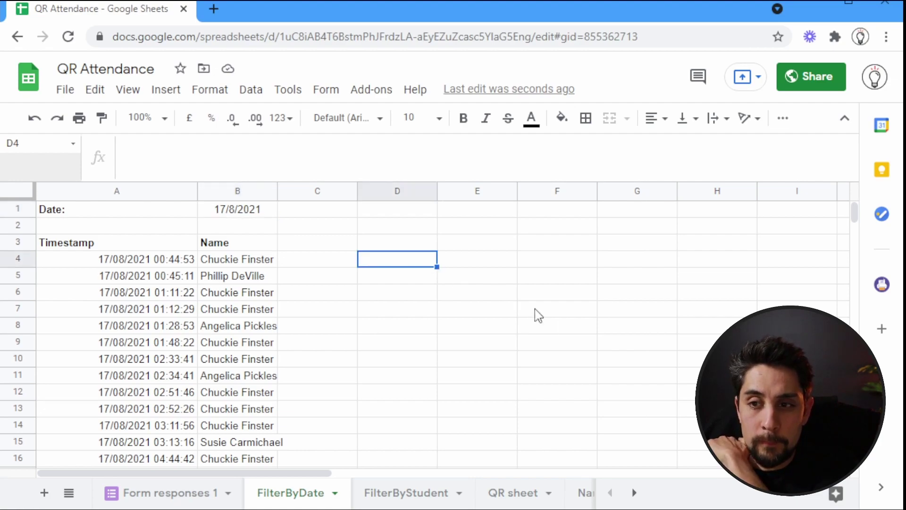
{"action": "left_click", "coordinate": [405, 243]}
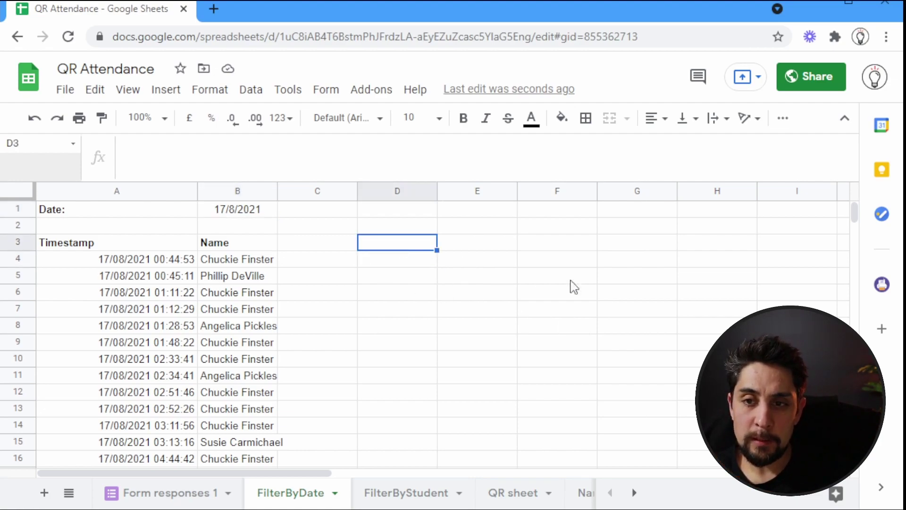
{"action": "left_click_drag", "start_coordinate": [114, 245], "coordinate": [270, 251]}
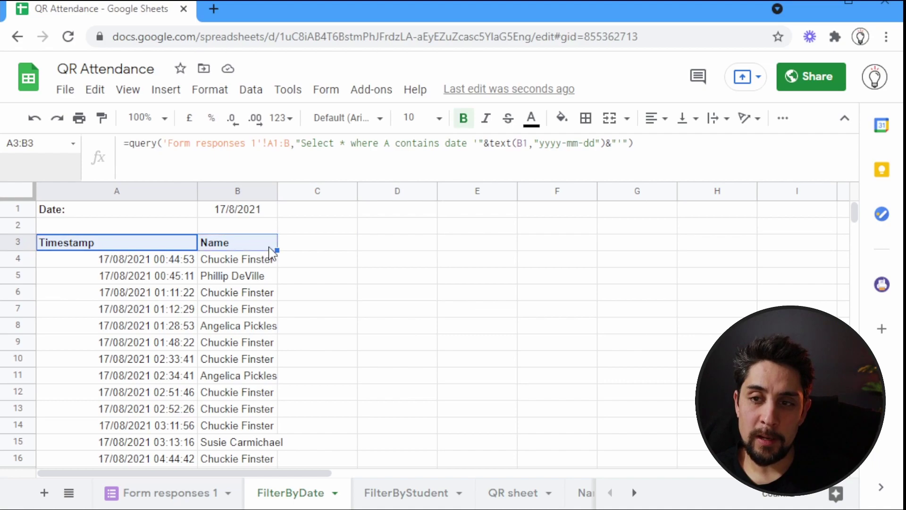
{"action": "left_click", "coordinate": [397, 250]}
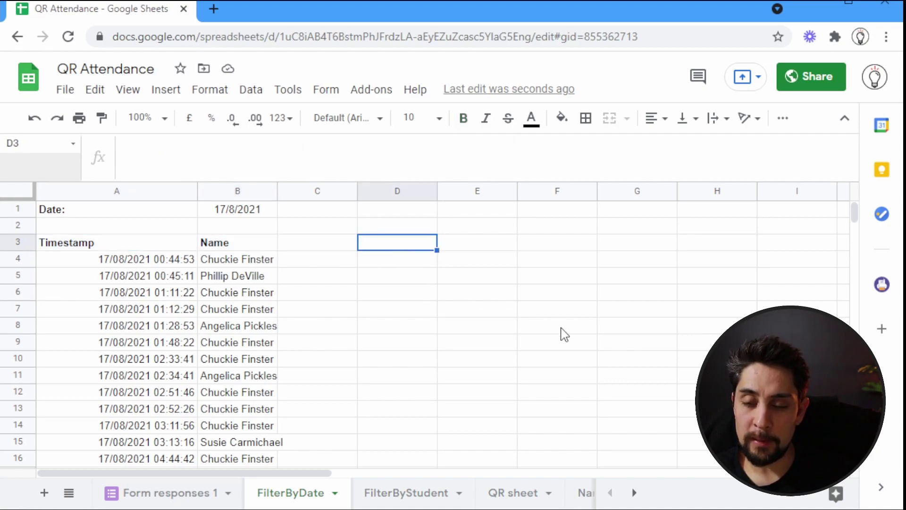
{"action": "left_click_drag", "start_coordinate": [138, 211], "coordinate": [227, 215]}
{"action": "key", "text": "ctrl+c"}
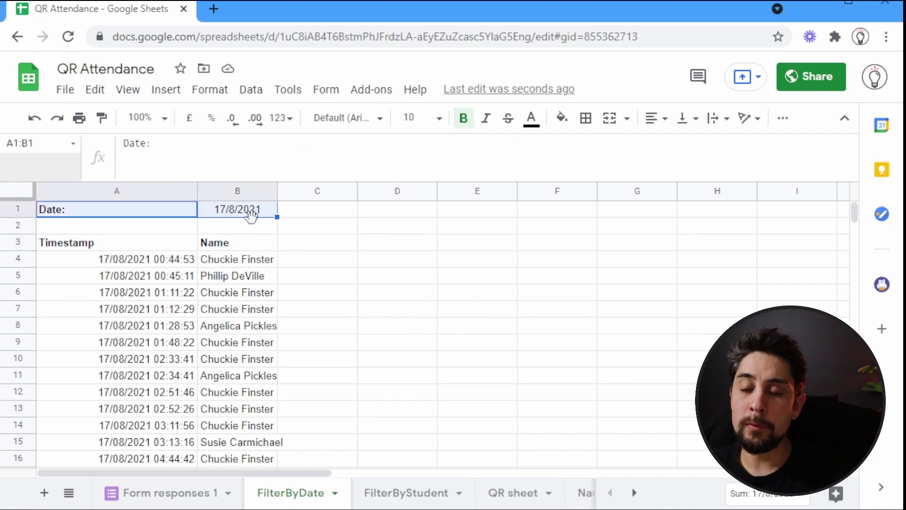
{"action": "left_click", "coordinate": [386, 215]}
{"action": "key", "text": "ctrl+v"}
Step: Move the query formula from A3 up to A1 so results start at row 1
{"action": "left_click", "coordinate": [401, 250]}
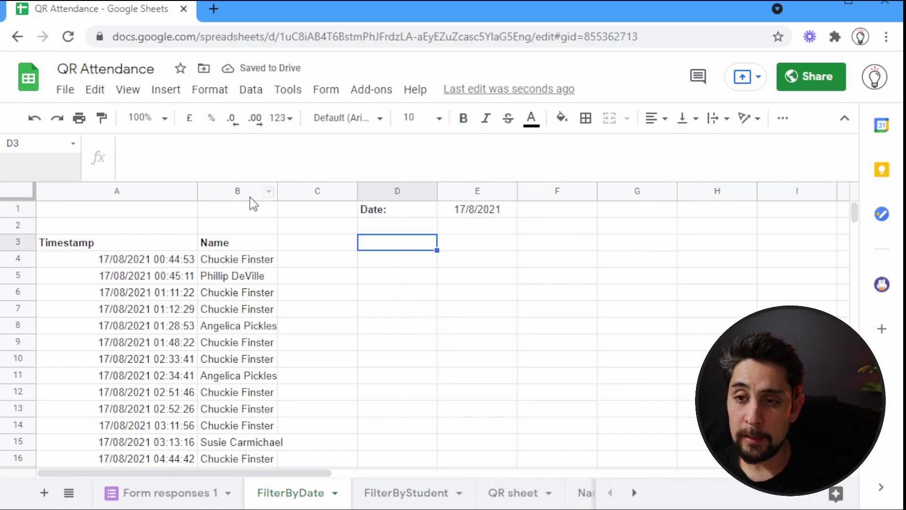
{"action": "left_click_drag", "start_coordinate": [243, 190], "coordinate": [122, 190]}
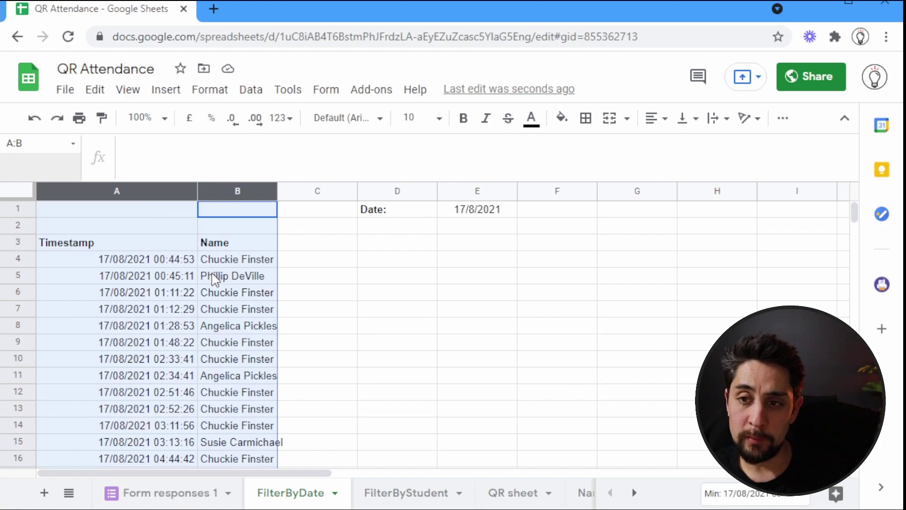
{"action": "left_click", "coordinate": [159, 244]}
{"action": "key", "text": "ctrl+c"}
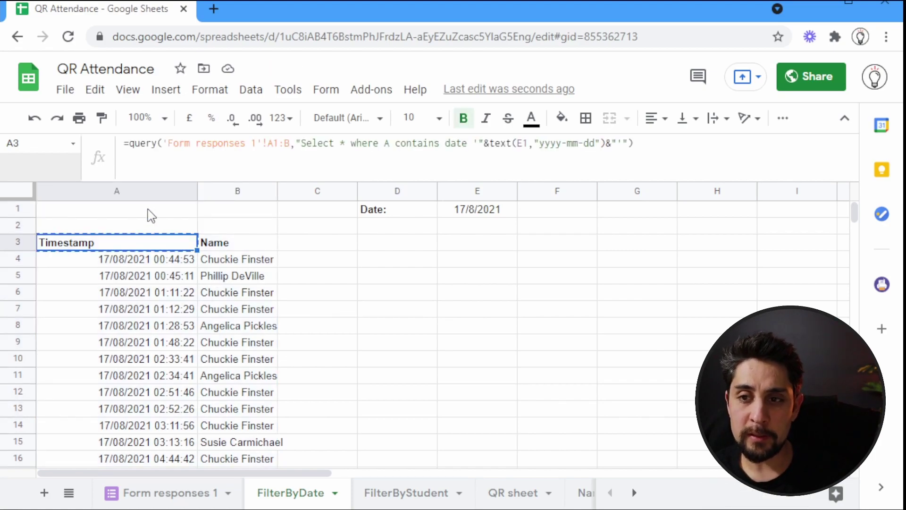
{"action": "left_click", "coordinate": [151, 213]}
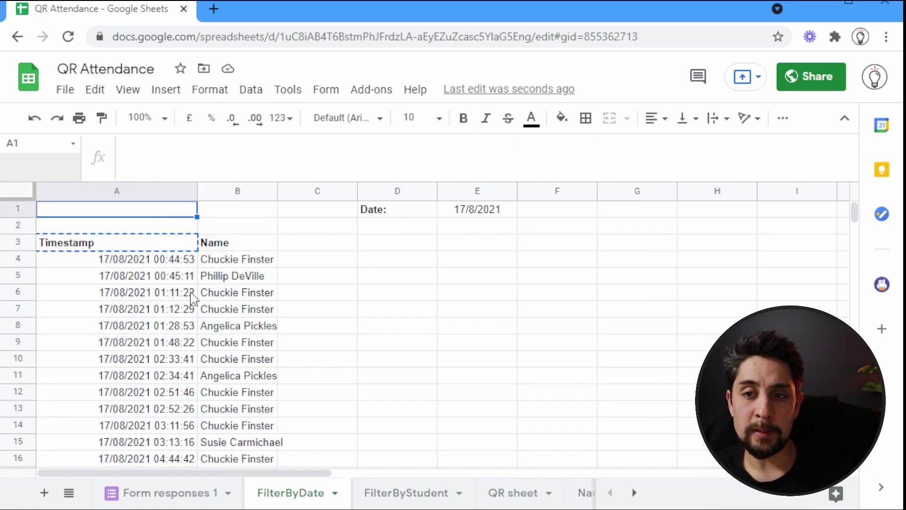
{"action": "key", "text": "ctrl+v"}
{"action": "left_click", "coordinate": [355, 280]}
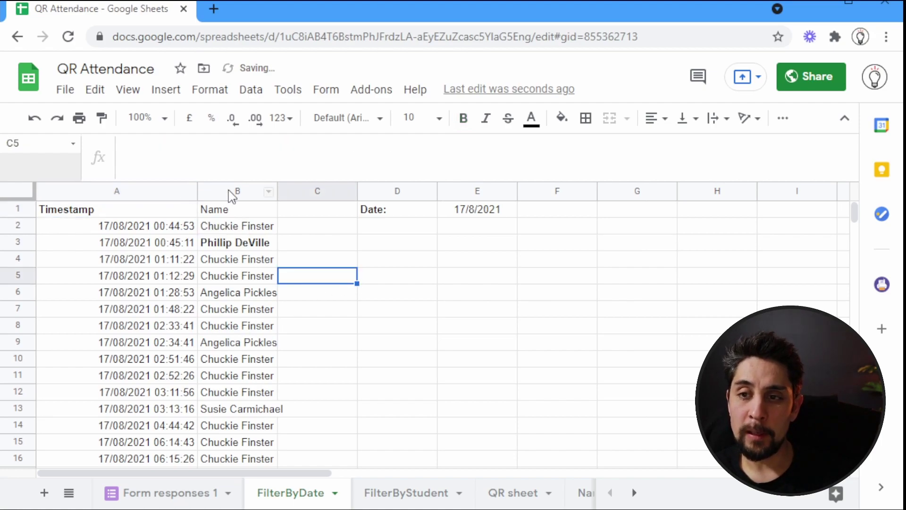
Step: Remove the bold formatting from the name in B3
{"action": "left_click", "coordinate": [258, 243]}
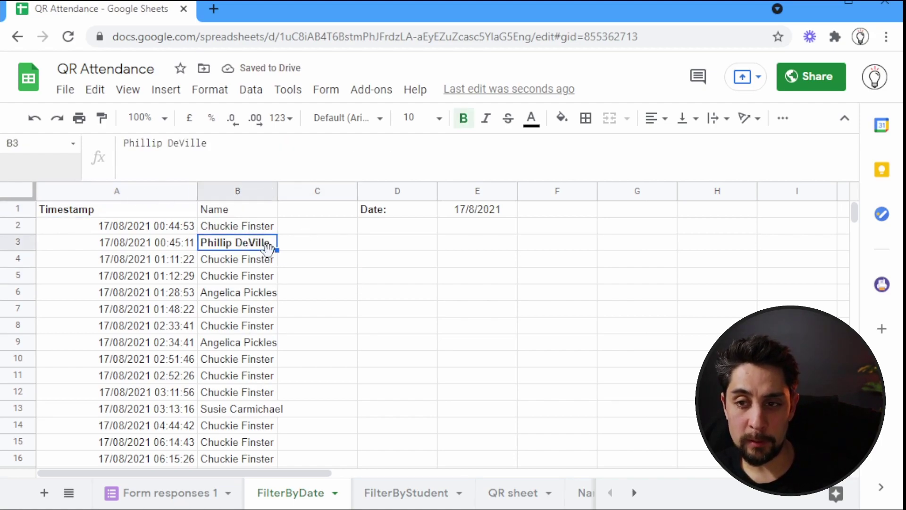
{"action": "key", "text": "ctrl+b"}
{"action": "left_click", "coordinate": [399, 259]}
{"action": "left_click", "coordinate": [421, 248]}
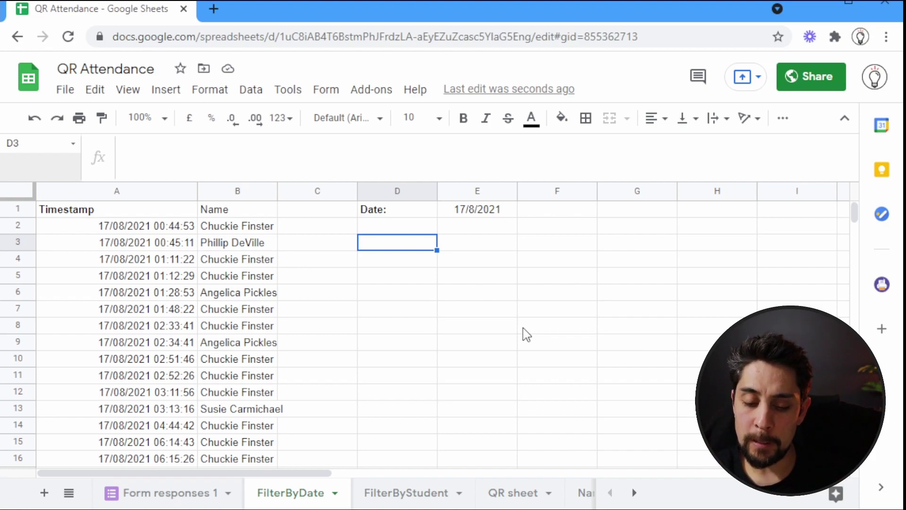
Step: Enter bold headers Name, Sign-in, Sign-out and Duration across D3:G3
{"action": "type", "text": "Name"}
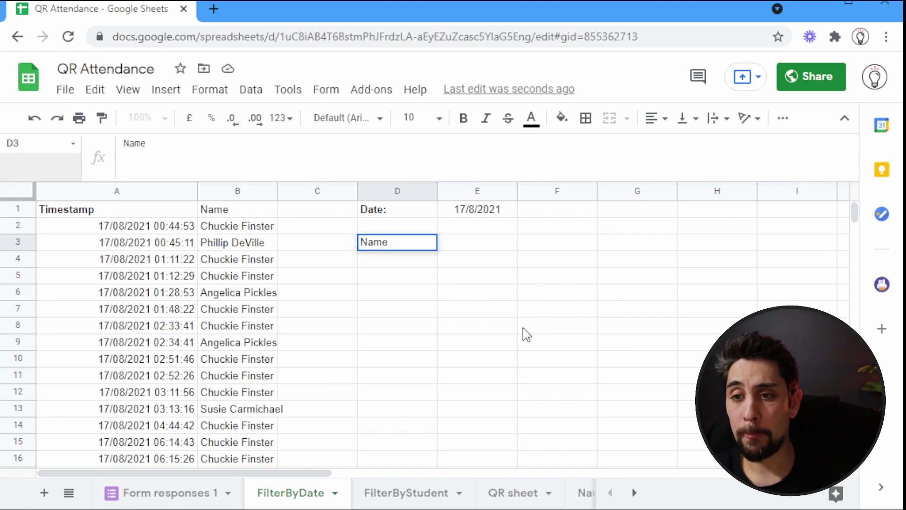
{"action": "key", "text": "Tab"}
{"action": "type", "text": "Sign-"}
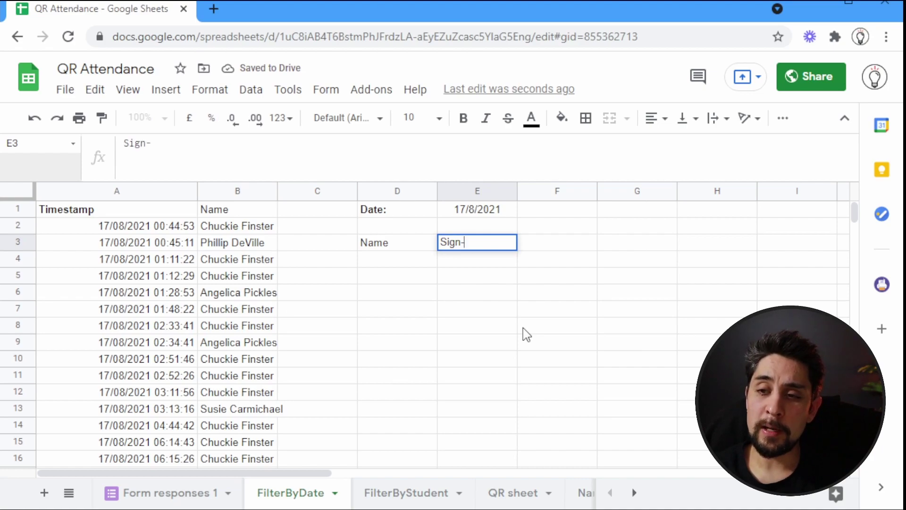
{"action": "type", "text": "in"}
{"action": "key", "text": "Tab"}
{"action": "type", "text": "Sign-ou"}
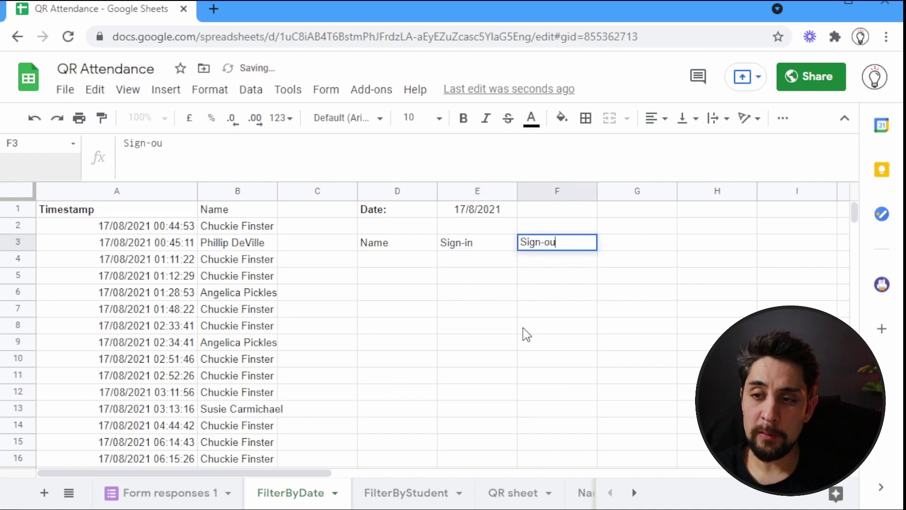
{"action": "type", "text": "t"}
{"action": "key", "text": "Tab"}
{"action": "type", "text": "Duration"}
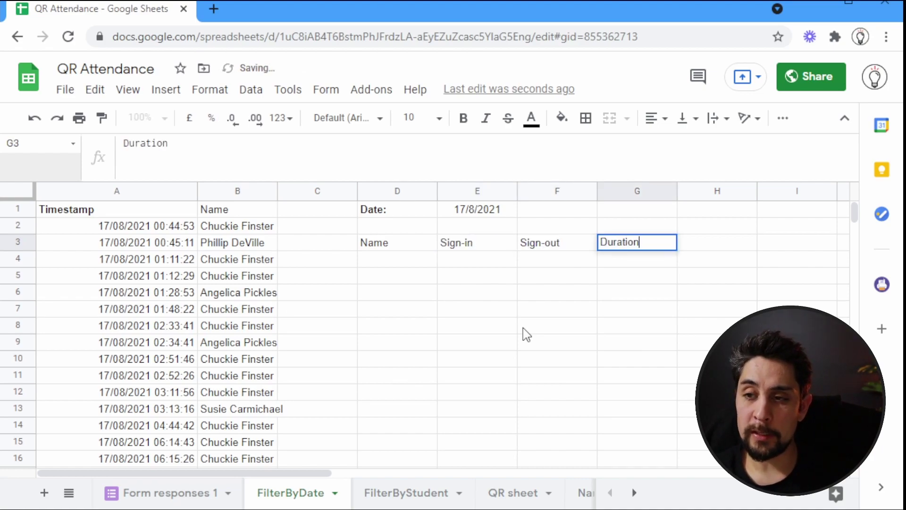
{"action": "key", "text": "Return"}
{"action": "key", "text": "Up"}
{"action": "key", "text": "shift+Right"}
{"action": "key", "text": "shift+Right"}
{"action": "key", "text": "shift+Right"}
{"action": "key", "text": "ctrl+b"}
Step: Make the Name heading in B1 bold
{"action": "key", "text": "Left"}
{"action": "key", "text": "Right"}
{"action": "key", "text": "Down"}
{"action": "key", "text": "Up"}
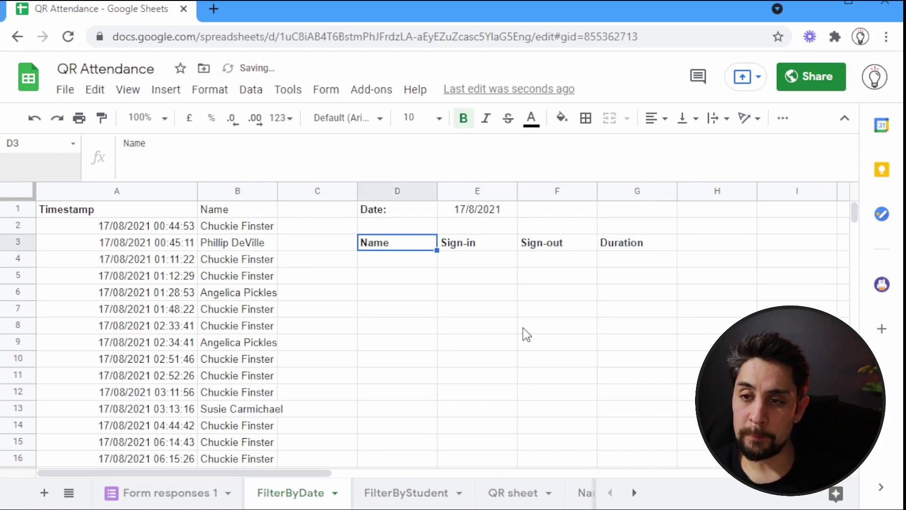
{"action": "key", "text": "Up"}
{"action": "key", "text": "Left"}
{"action": "key", "text": "Left"}
{"action": "key", "text": "Up"}
{"action": "key", "text": "ctrl+b"}
{"action": "key", "text": "Down"}
{"action": "key", "text": "Down"}
{"action": "key", "text": "Right"}
{"action": "key", "text": "Right"}
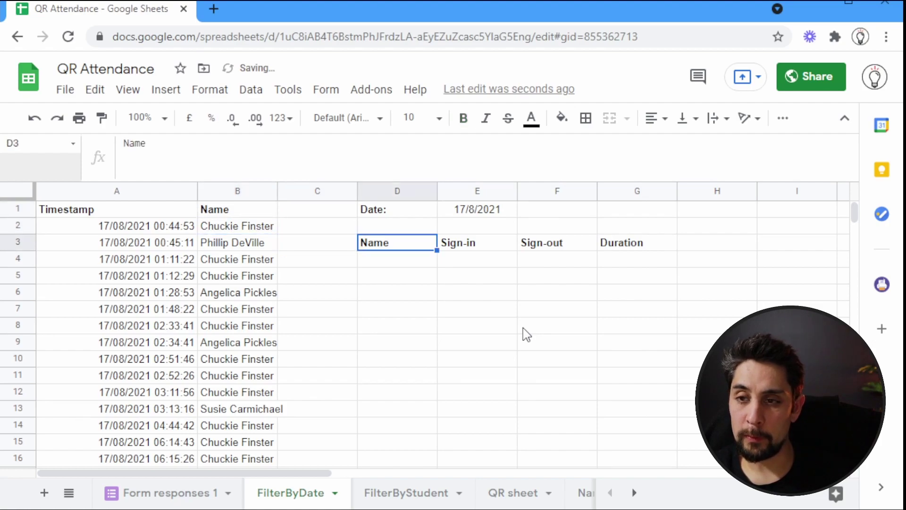
{"action": "key", "text": "Down"}
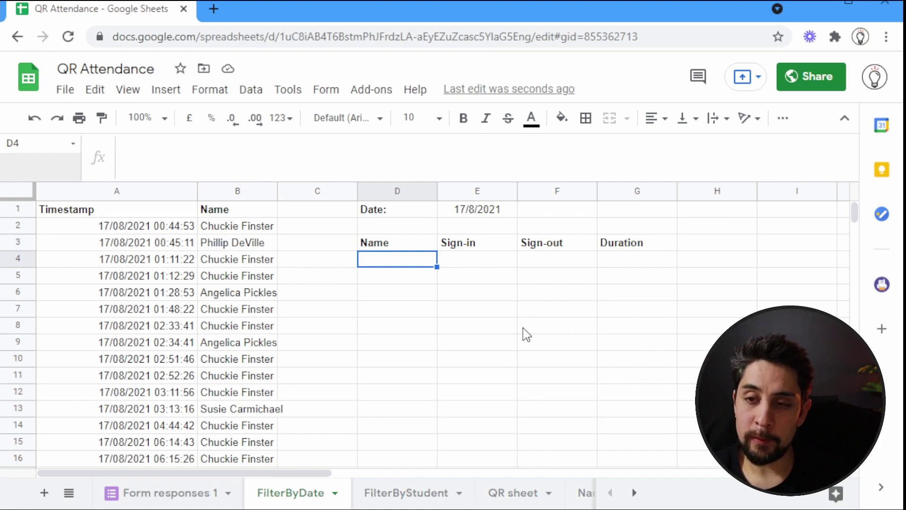
Step: Enter =unique(B2:B) in D4 to list every distinct name from column B
{"action": "type", "text": "=unique("}
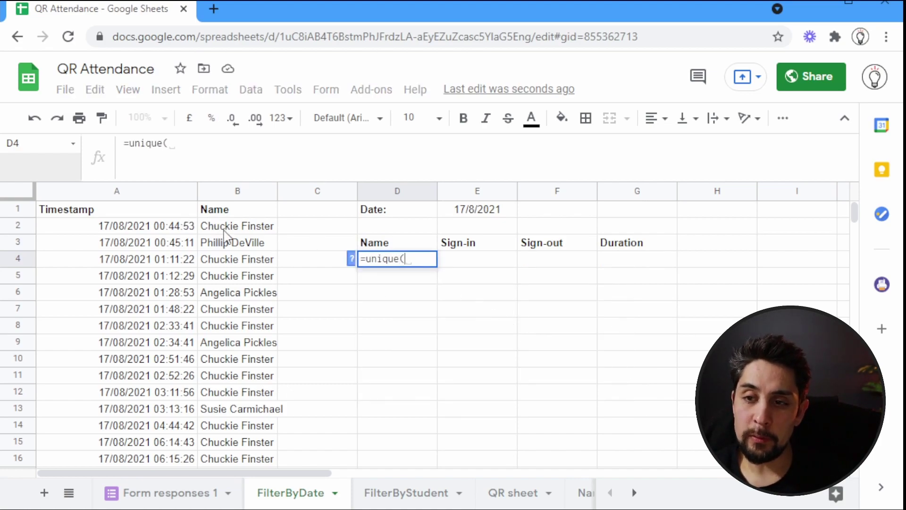
{"action": "left_click_drag", "start_coordinate": [222, 229], "coordinate": [231, 265]}
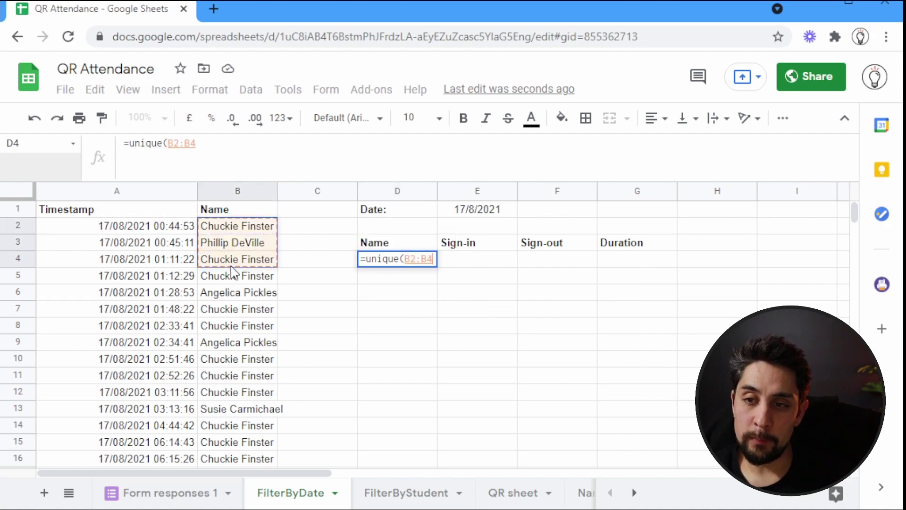
{"action": "key", "text": "BackSpace"}
{"action": "type", "text": ")"}
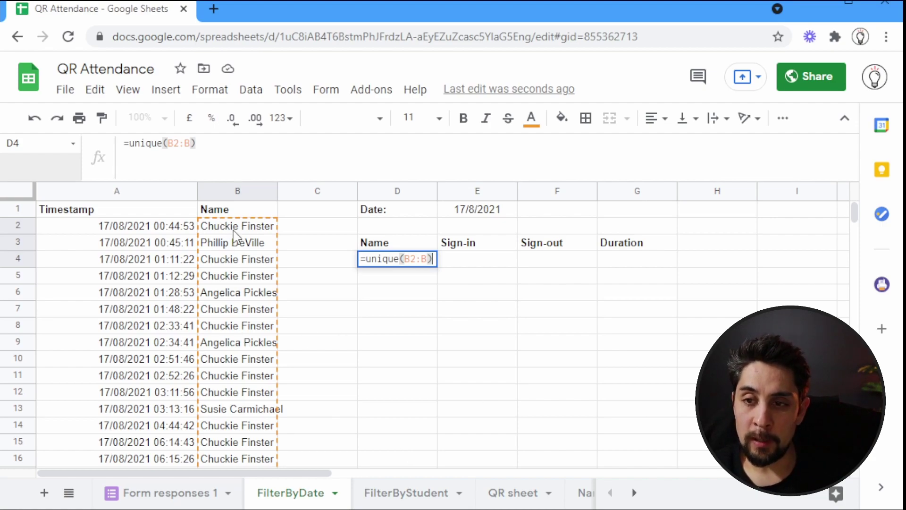
{"action": "key", "text": "Escape"}
{"action": "type", "text": "=uni"}
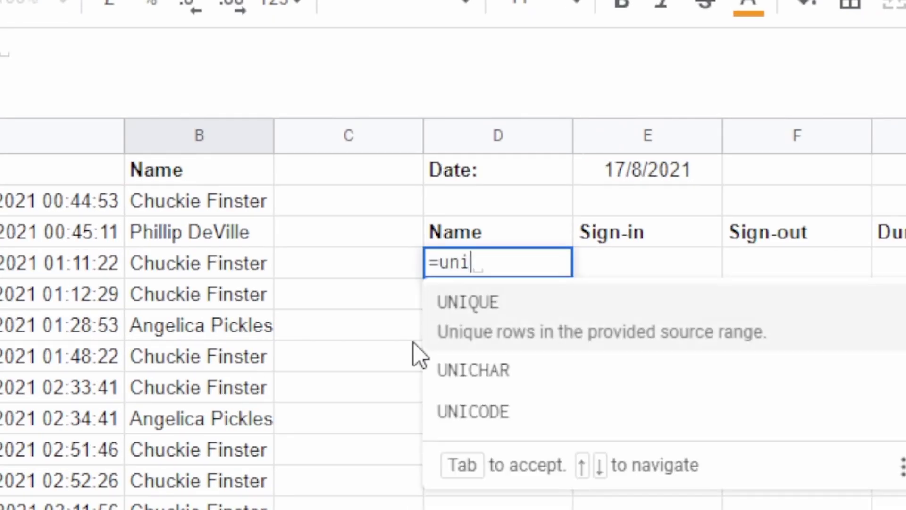
{"action": "type", "text": "que("}
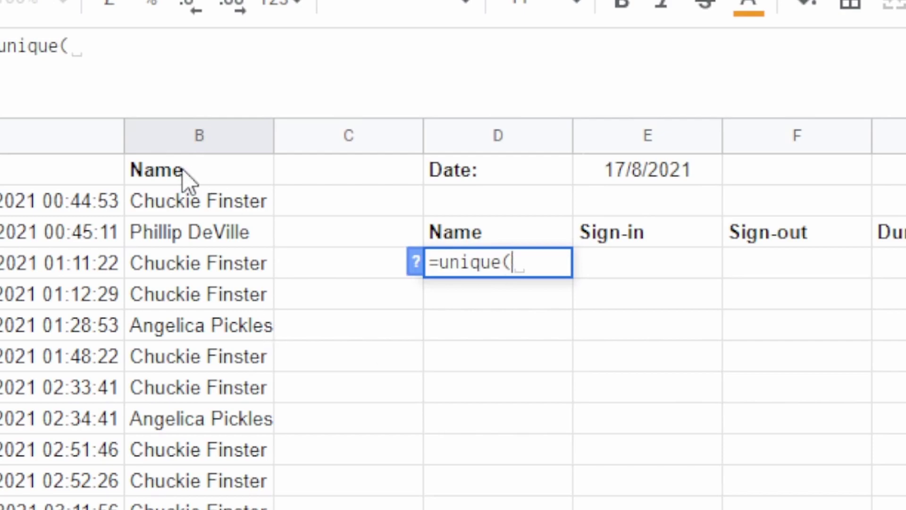
{"action": "left_click_drag", "start_coordinate": [191, 205], "coordinate": [182, 333]}
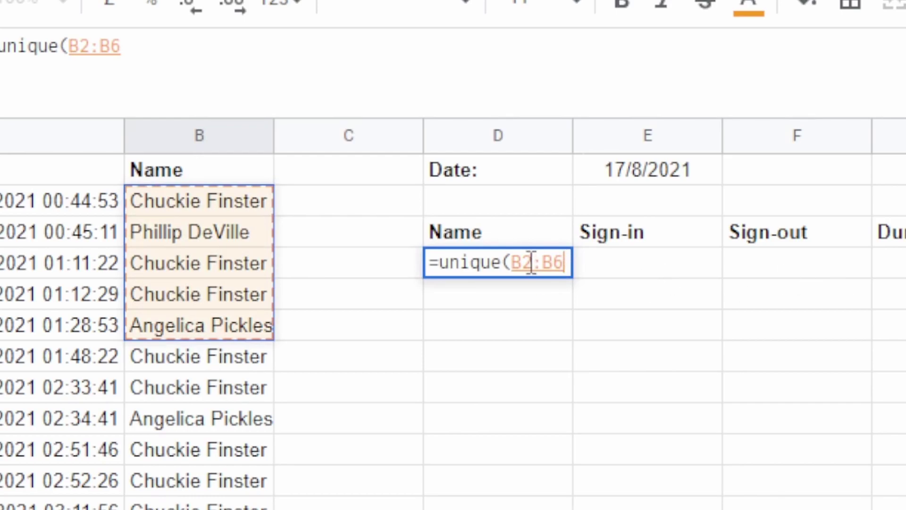
{"action": "key", "text": "BackSpace"}
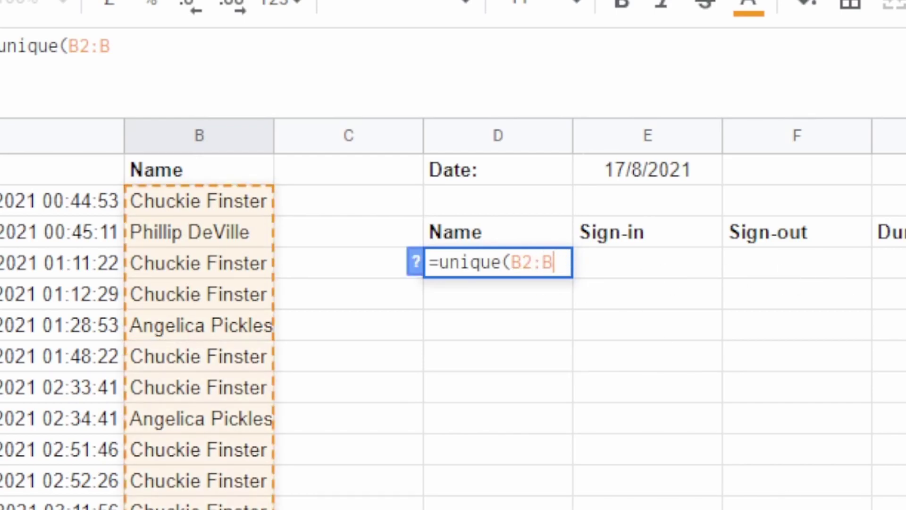
{"action": "type", "text": ")"}
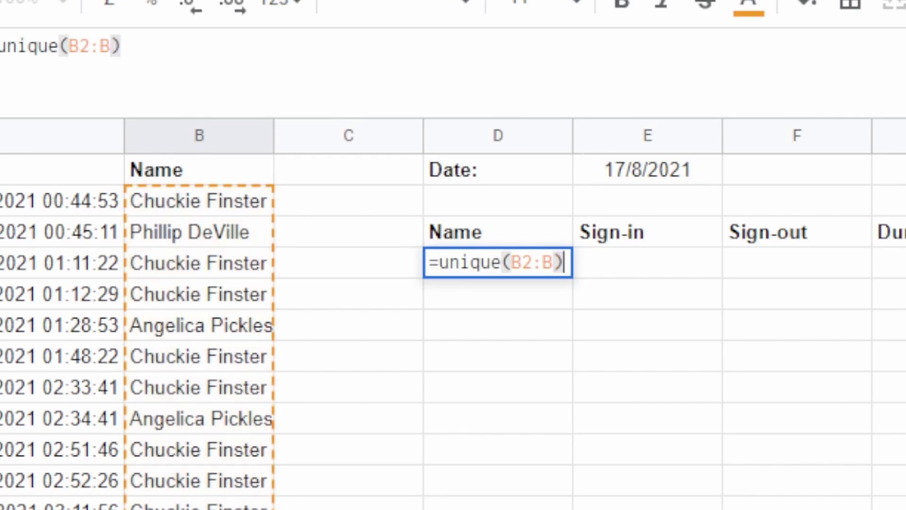
{"action": "key", "text": "Return"}
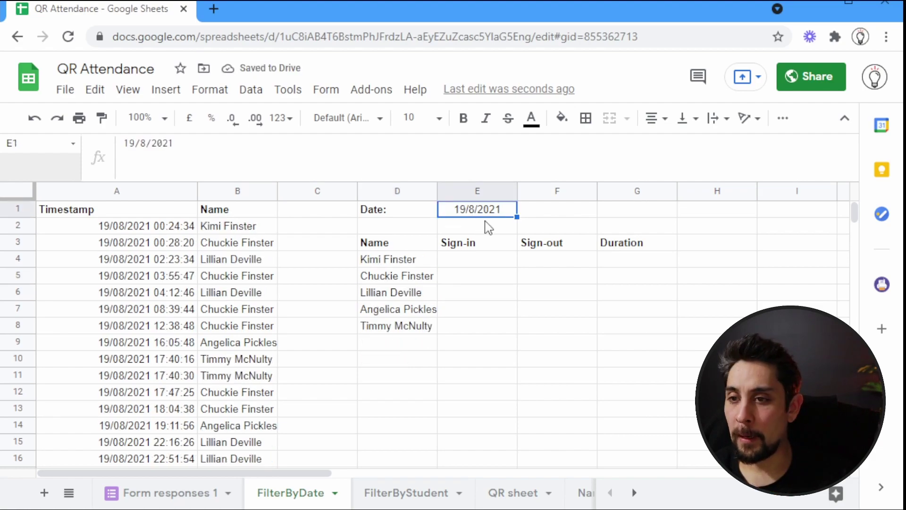
Step: Set E1 to 20/8/2021 and inspect the blank entry in the name list
{"action": "double_click", "coordinate": [481, 208]}
{"action": "left_click", "coordinate": [496, 321]}
{"action": "left_click", "coordinate": [391, 267]}
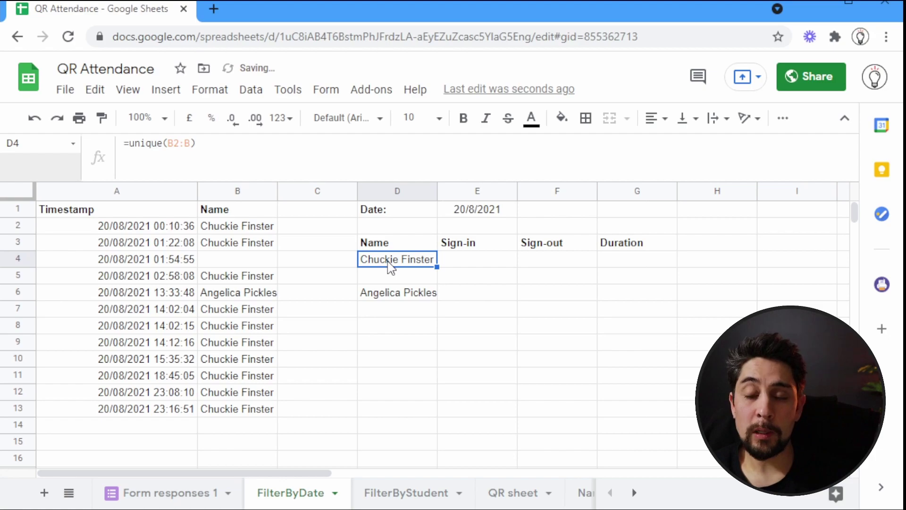
{"action": "left_click", "coordinate": [389, 276]}
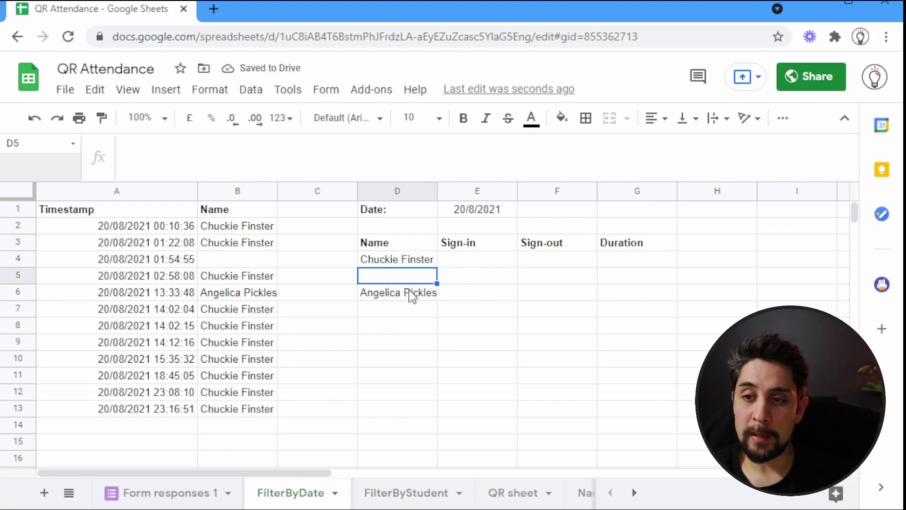
{"action": "left_click", "coordinate": [233, 264]}
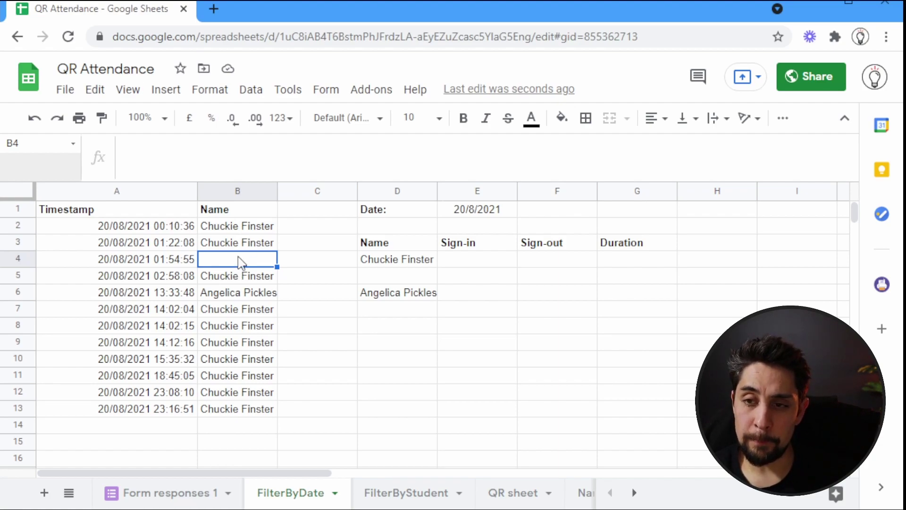
Step: Add 'B is not null and' after 'where' in the A1 query to skip blank names
{"action": "left_click", "coordinate": [139, 227]}
{"action": "left_click", "coordinate": [122, 216]}
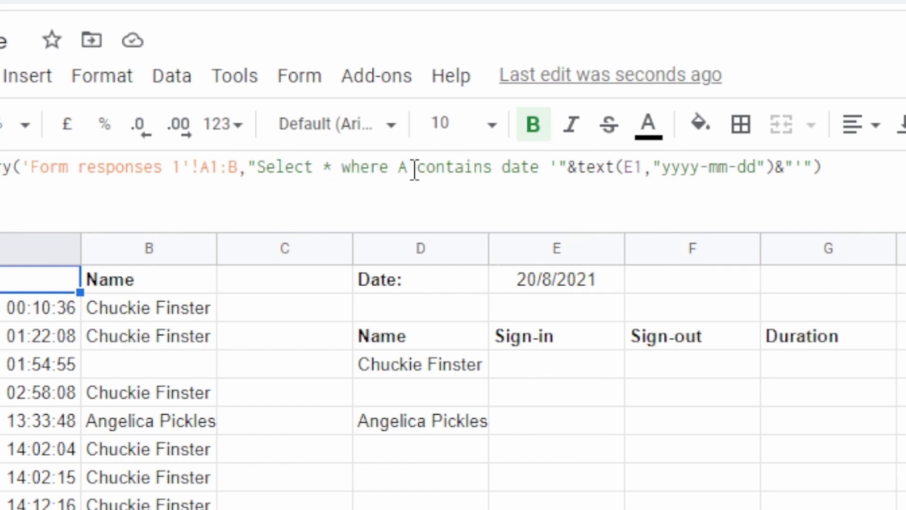
{"action": "left_click", "coordinate": [391, 166]}
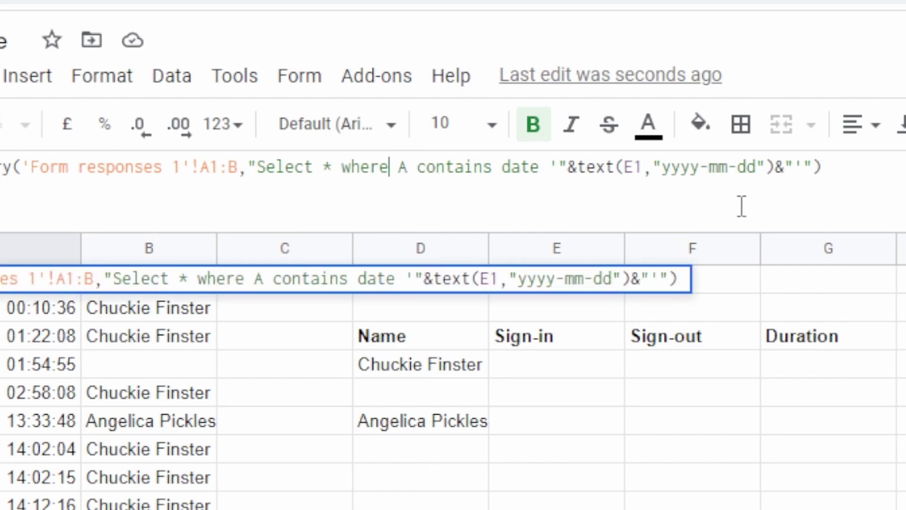
{"action": "type", "text": "B is not null and"}
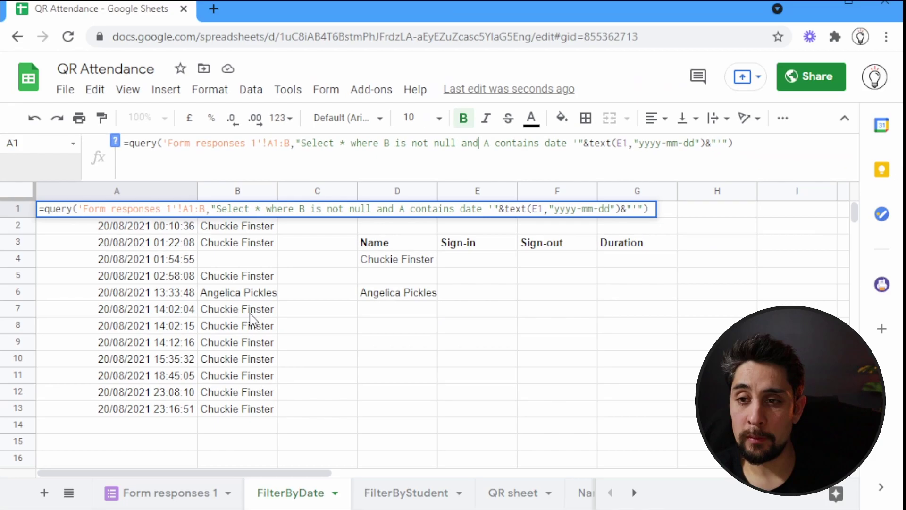
{"action": "key", "text": "Return"}
{"action": "key", "text": "Up"}
{"action": "key", "text": "Down"}
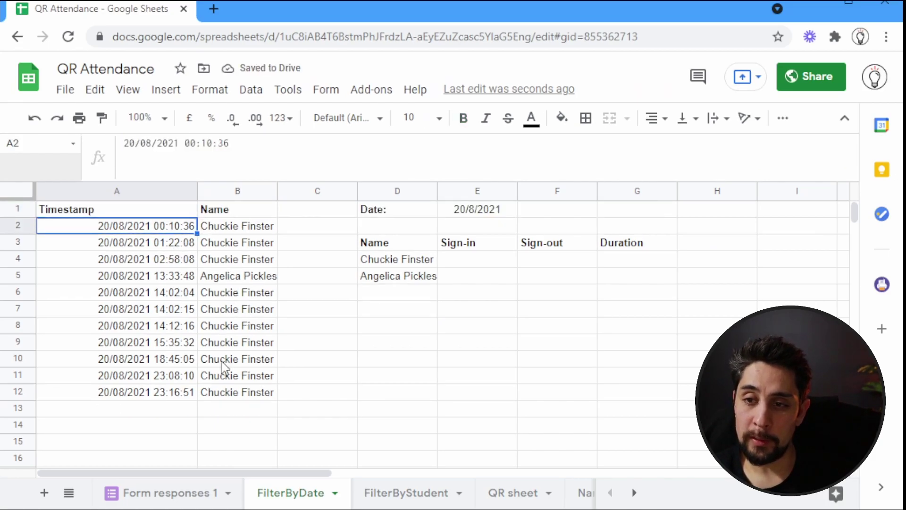
Step: Reset the date in E1 back to 19/8/2021
{"action": "double_click", "coordinate": [498, 213]}
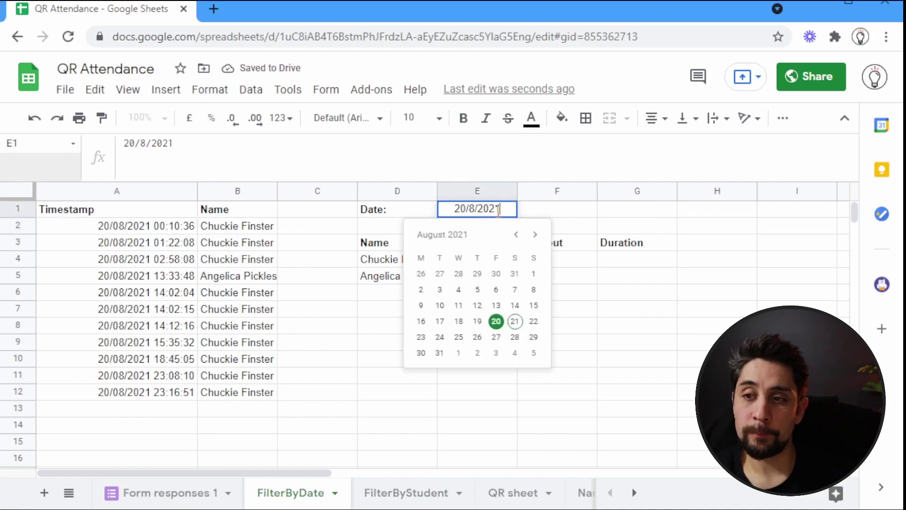
{"action": "left_click", "coordinate": [476, 318]}
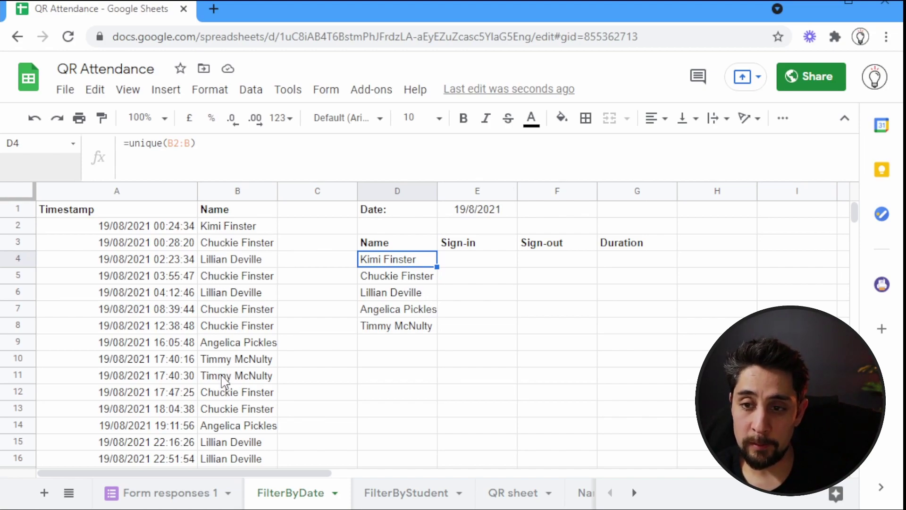
{"action": "left_click", "coordinate": [487, 246]}
Step: Enter =query(A2:B,"Select A where B='"&D4&"'") in E4 to look up D4's sign-in time
{"action": "left_click", "coordinate": [490, 260]}
{"action": "type", "text": "=query("}
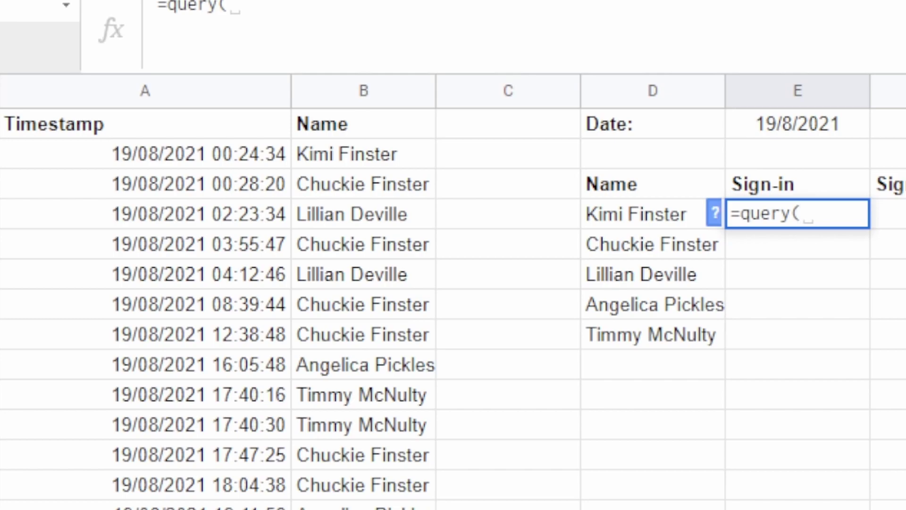
{"action": "left_click_drag", "start_coordinate": [214, 162], "coordinate": [382, 338]}
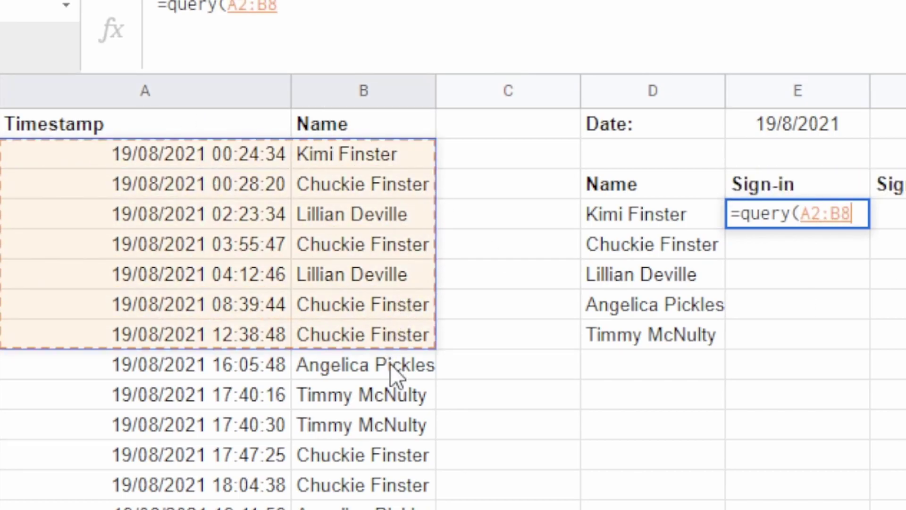
{"action": "key", "text": "BackSpace"}
{"action": "type", "text": ",\"Selec"}
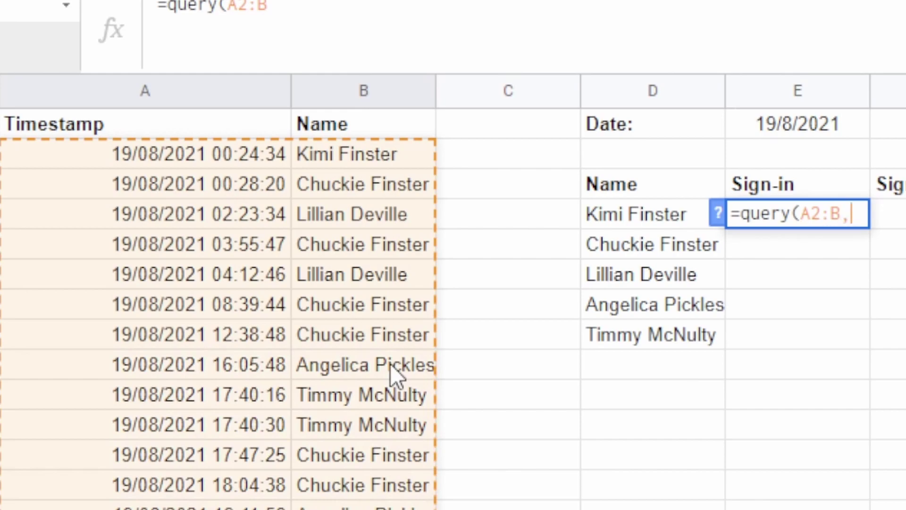
{"action": "type", "text": "t "}
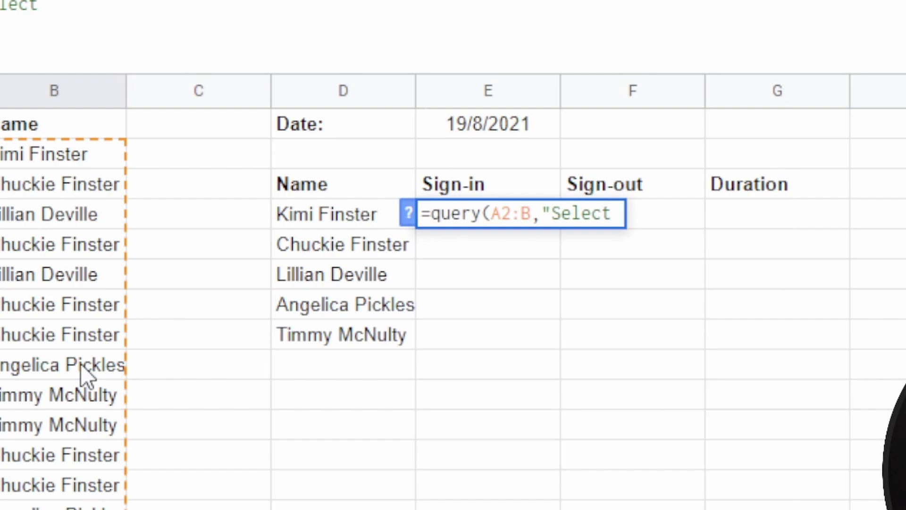
{"action": "type", "text": "A where "}
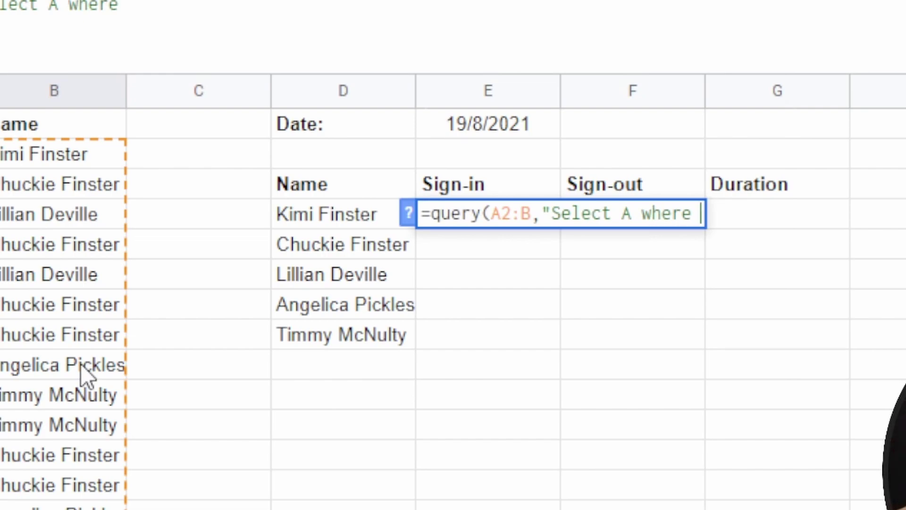
{"action": "type", "text": "B"}
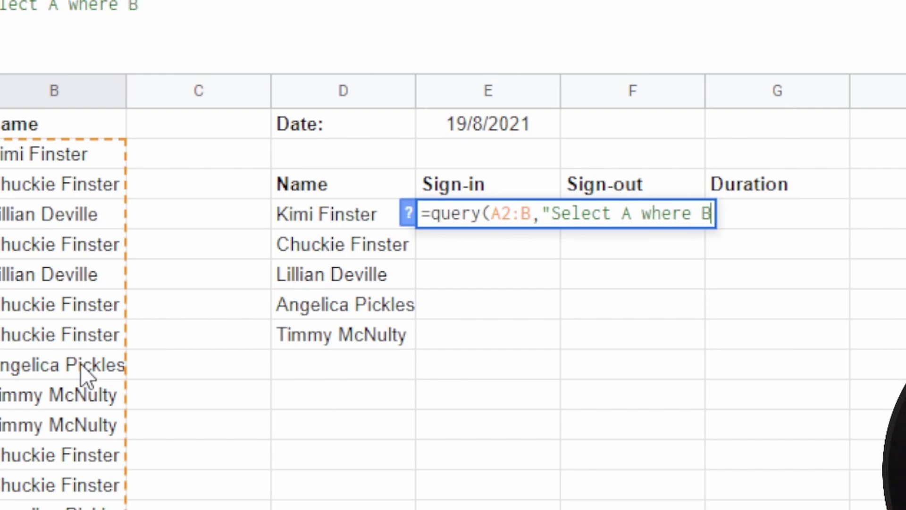
{"action": "type", "text": "="}
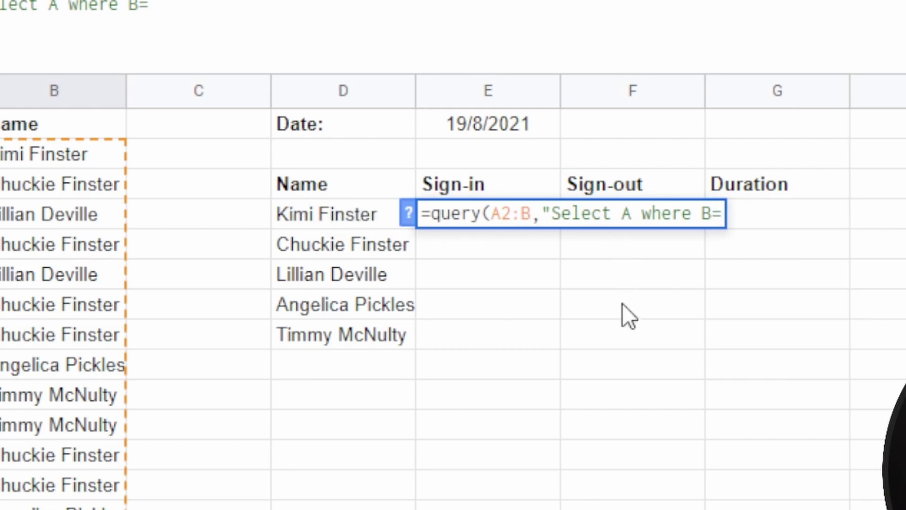
{"action": "type", "text": "'"}
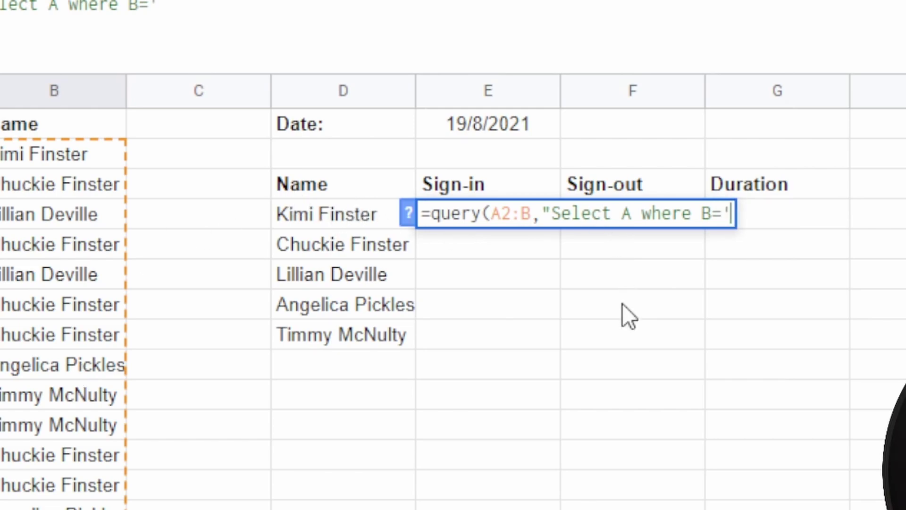
{"action": "type", "text": "\"&"}
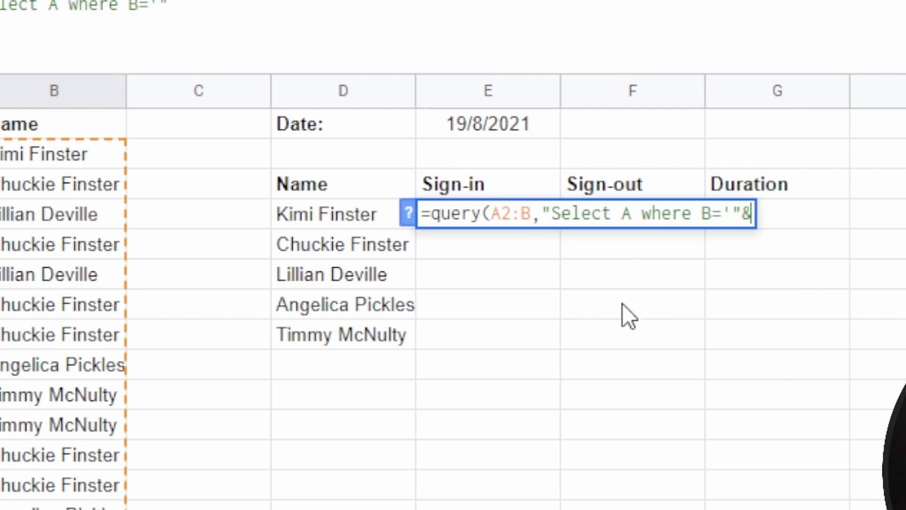
{"action": "left_click", "coordinate": [339, 212]}
{"action": "type", "text": "&"}
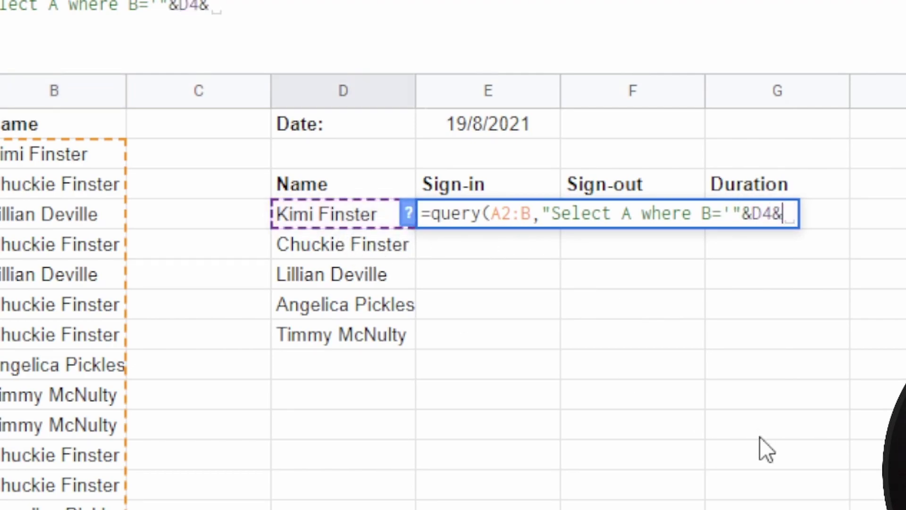
{"action": "type", "text": "\"'"}
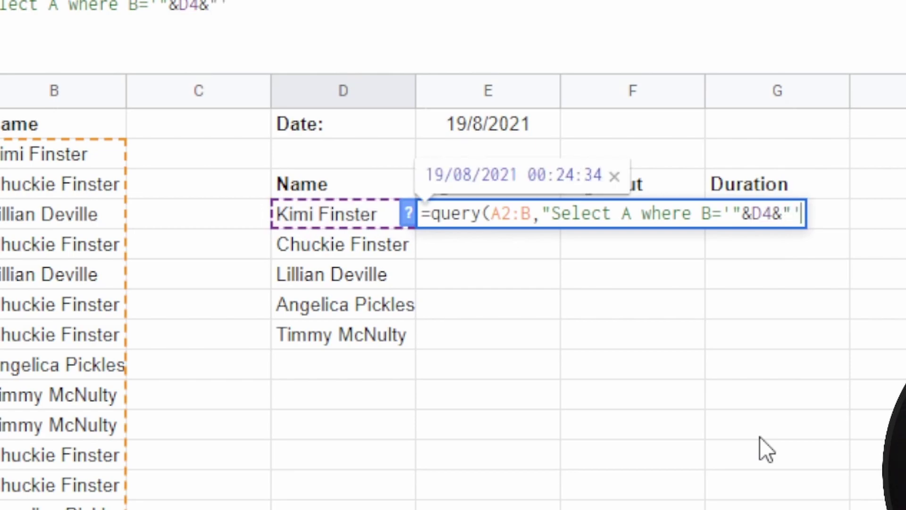
{"action": "type", "text": "\")"}
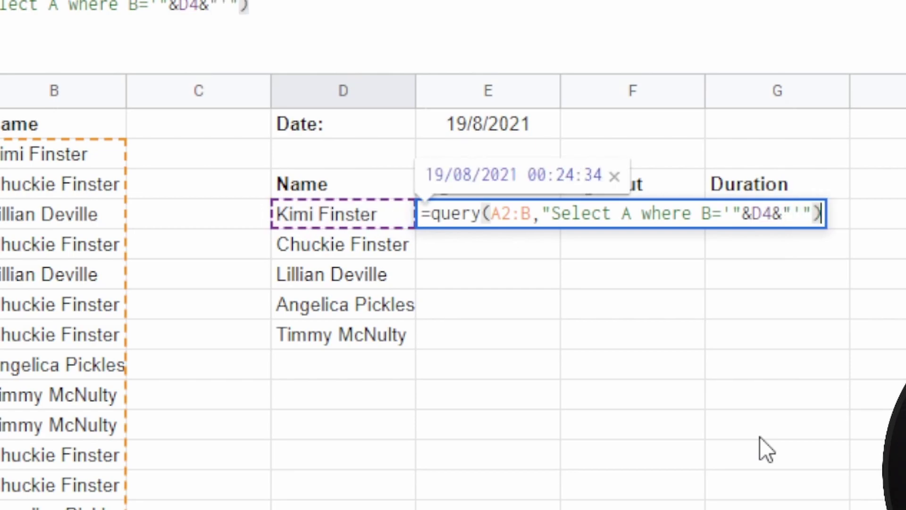
{"action": "key", "text": "Return"}
{"action": "key", "text": "Up"}
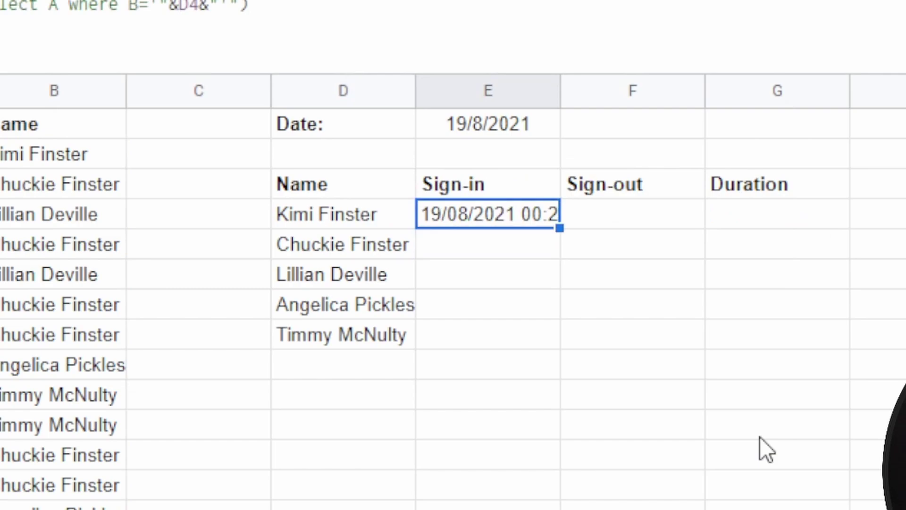
{"action": "scroll", "coordinate": [78, 343], "scroll_direction": "down", "scroll_amount": 2}
{"action": "scroll", "coordinate": [76, 333], "scroll_direction": "up", "scroll_amount": 2}
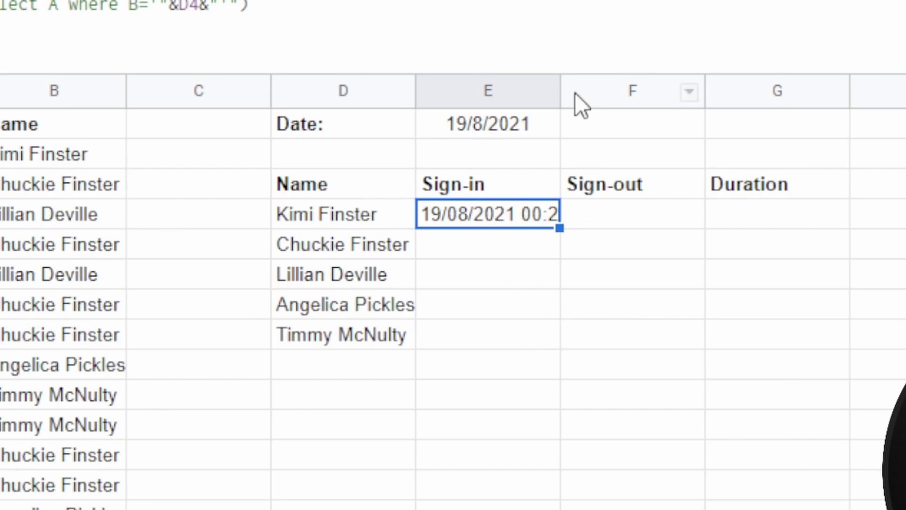
Step: Widen column E so the full sign-in timestamp shows
{"action": "left_click_drag", "start_coordinate": [559, 88], "coordinate": [600, 85]}
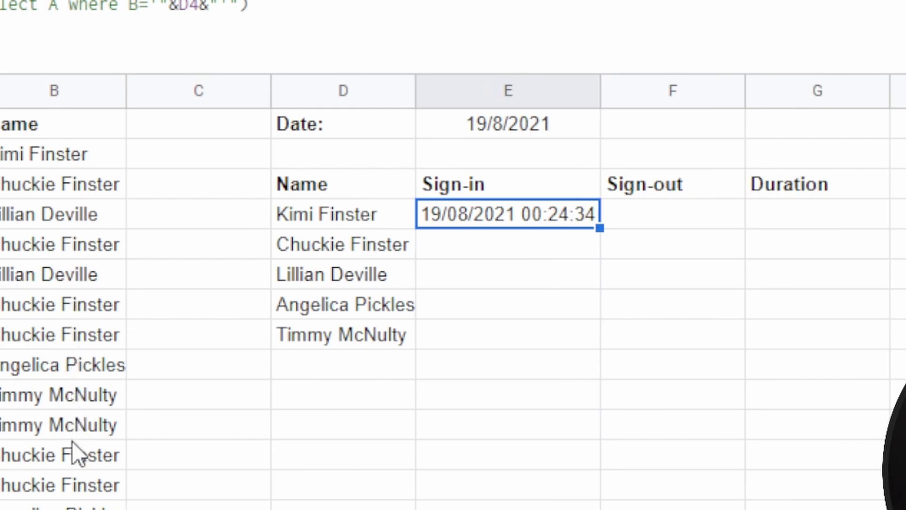
{"action": "key", "text": "ctrl+c"}
{"action": "left_click", "coordinate": [548, 242]}
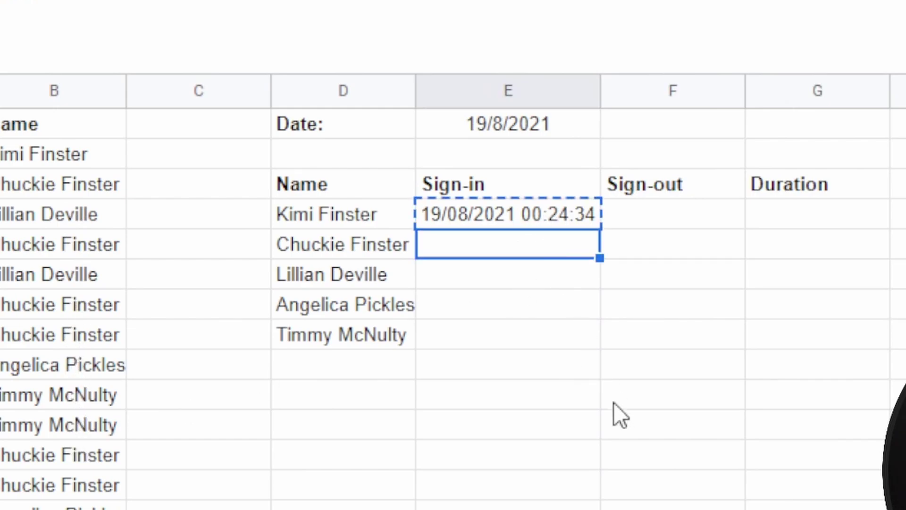
{"action": "left_click", "coordinate": [520, 196]}
{"action": "left_click", "coordinate": [510, 218]}
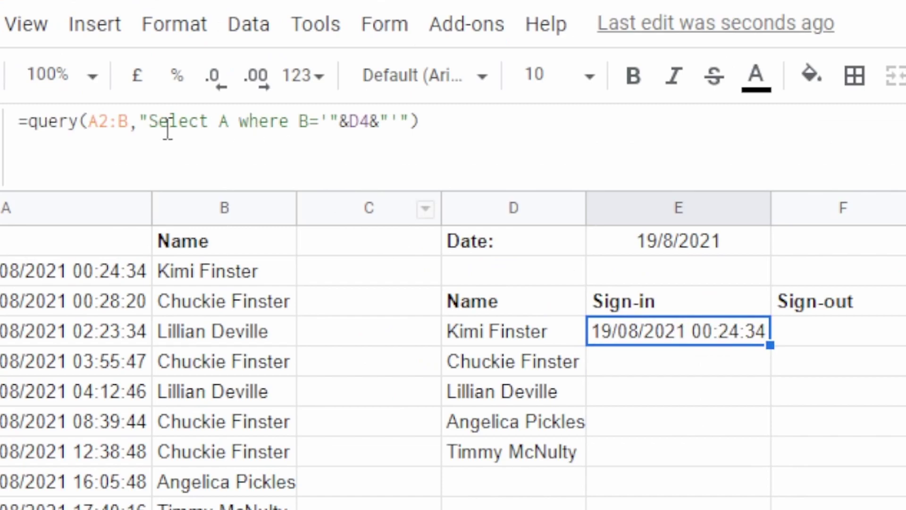
{"action": "left_click", "coordinate": [129, 122]}
Step: Lock the E4 lookup range as $A$2:$B and copy the formula into E5
{"action": "key", "text": "F4"}
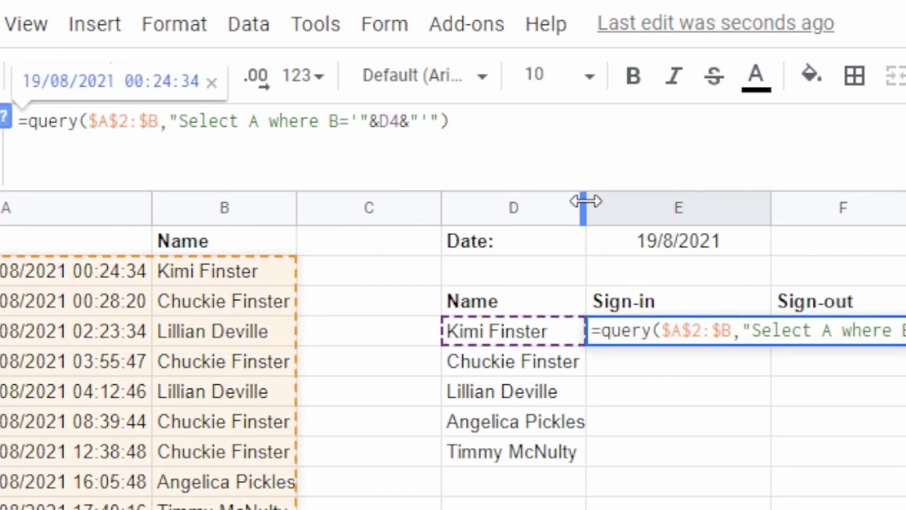
{"action": "key", "text": "Return"}
{"action": "key", "text": "Up"}
{"action": "key", "text": "ctrl+c"}
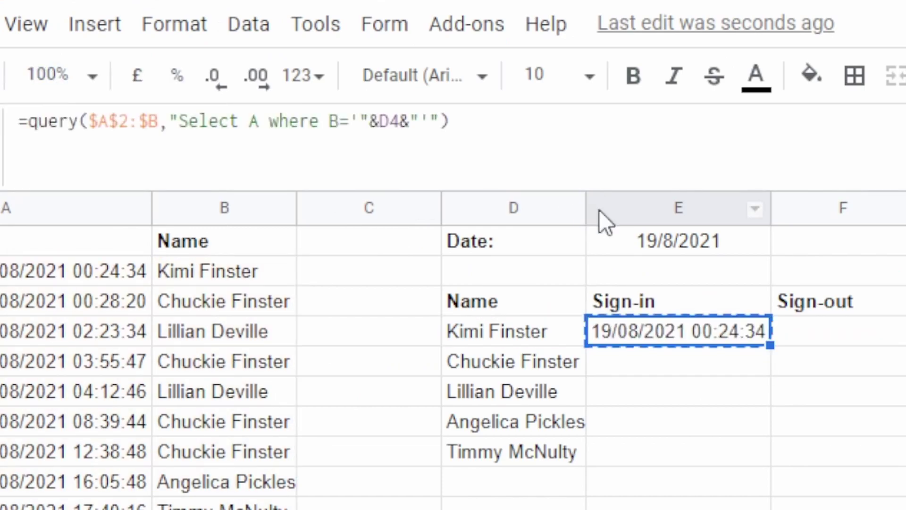
{"action": "key", "text": "Down"}
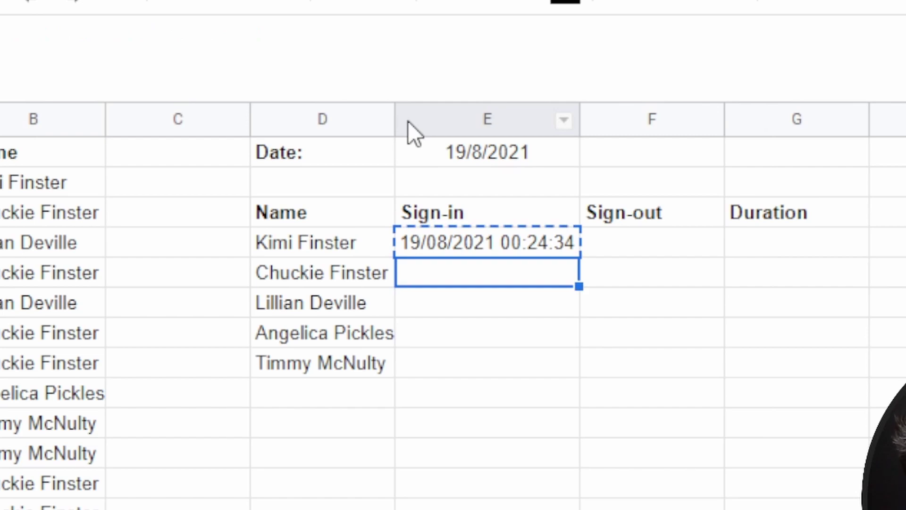
{"action": "key", "text": "ctrl+v"}
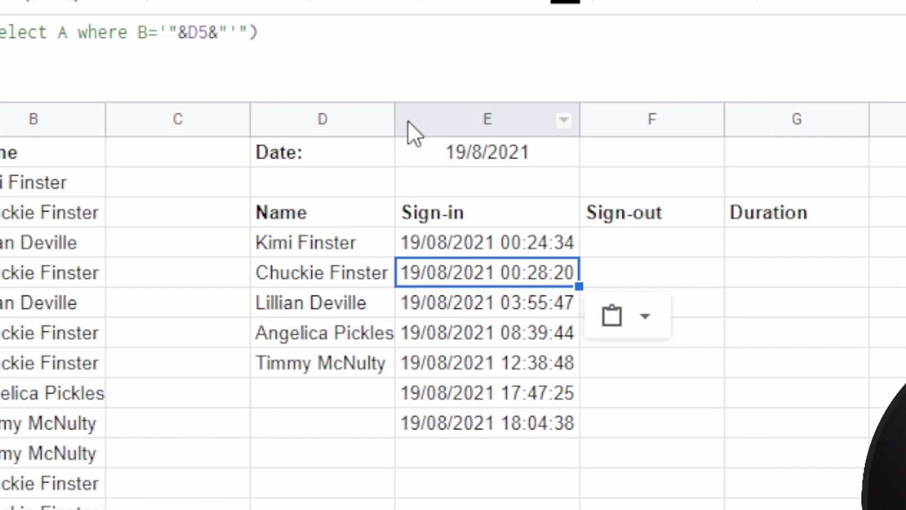
Step: Add 'limit 1' to the E5 query so it returns a single sign-in time
{"action": "key", "text": "Return"}
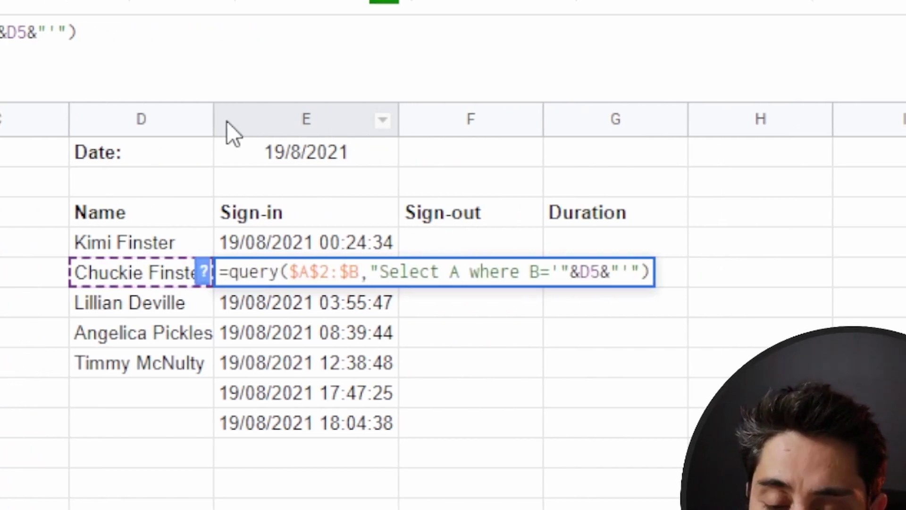
{"action": "type", "text": "limit 1"}
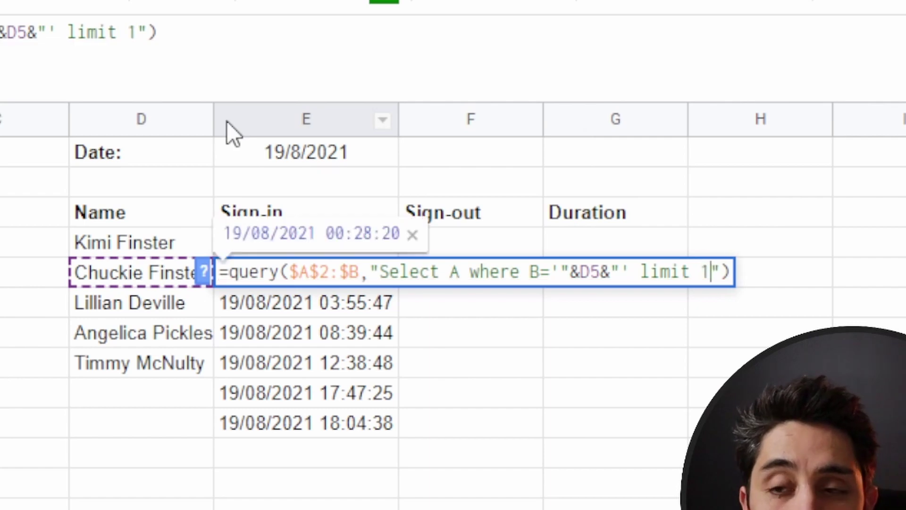
{"action": "key", "text": "Return"}
{"action": "key", "text": "Up"}
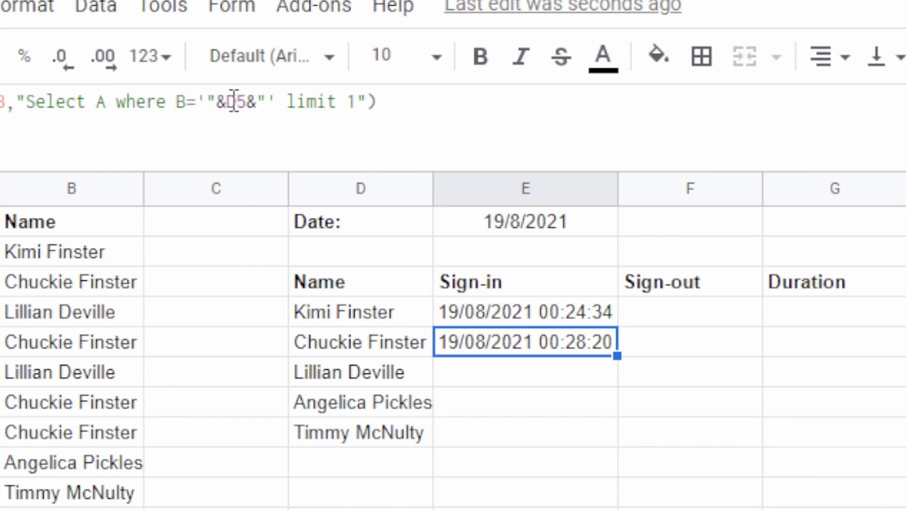
Step: Lock the column in E5's formula so it references $D5
{"action": "left_click", "coordinate": [238, 102]}
{"action": "key", "text": "Left"}
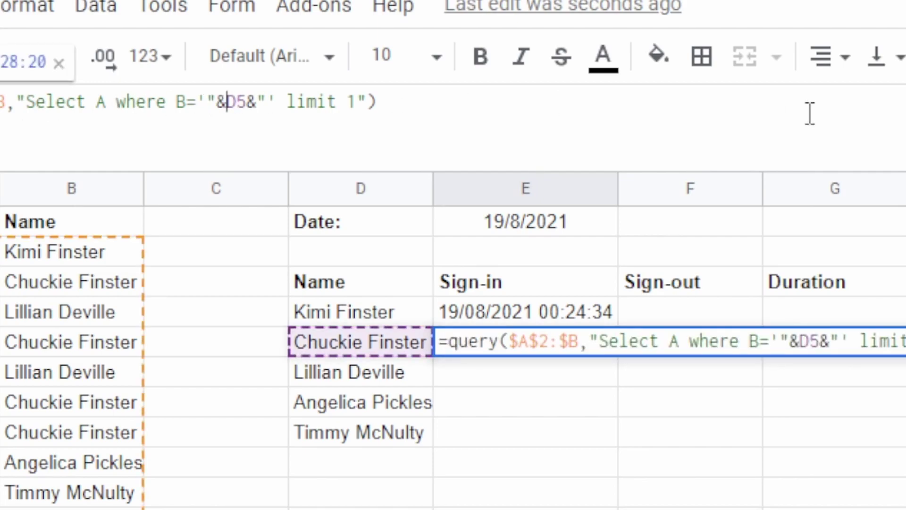
{"action": "type", "text": "$"}
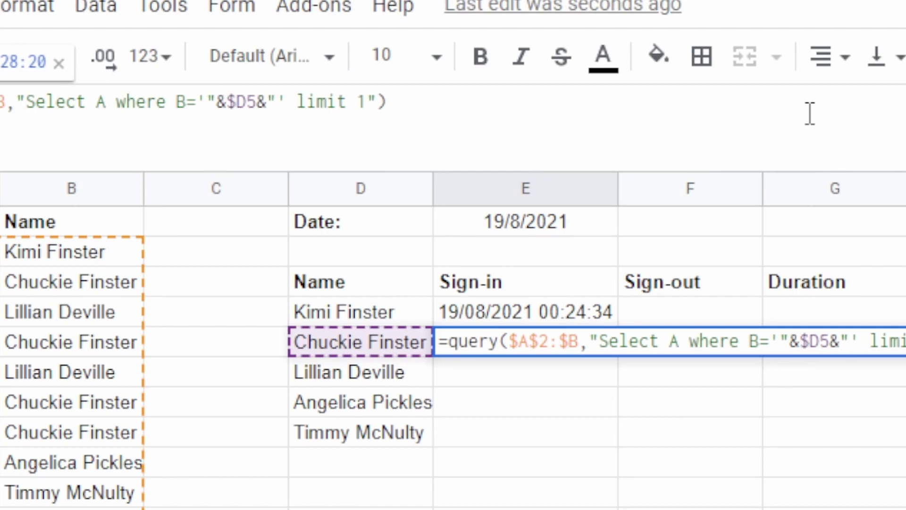
{"action": "key", "text": "Return"}
{"action": "key", "text": "Up"}
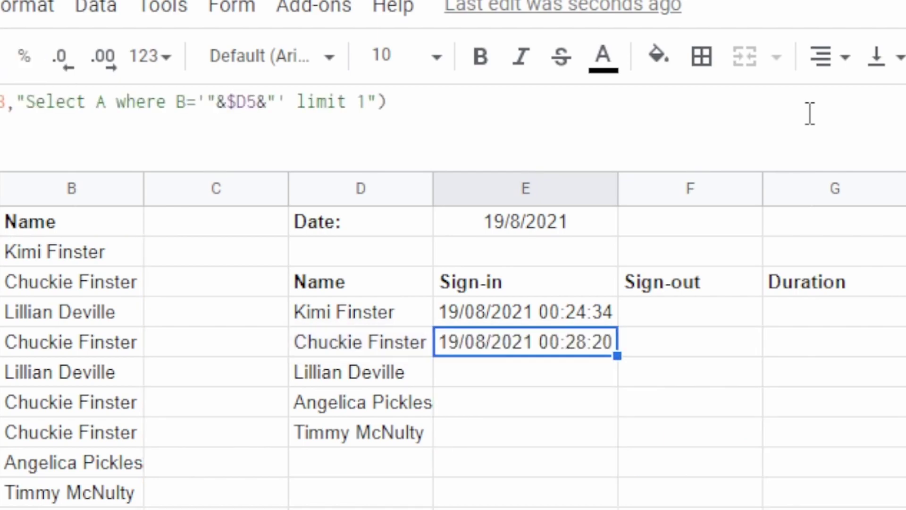
Step: Copy the E5 sign-in formula down into E6, E7 and E8
{"action": "key", "text": "ctrl+c"}
{"action": "key", "text": "Down"}
{"action": "key", "text": "ctrl+v"}
{"action": "key", "text": "Down"}
{"action": "key", "text": "ctrl+v"}
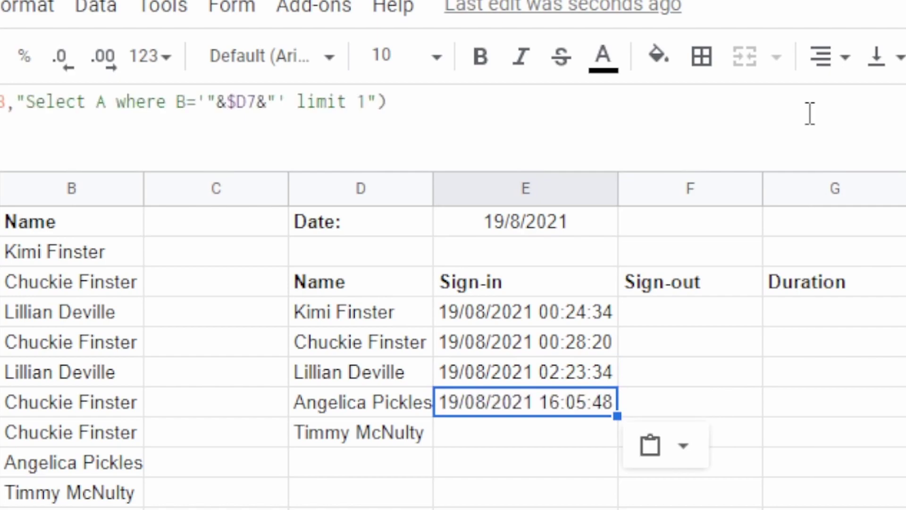
{"action": "key", "text": "Down"}
{"action": "key", "text": "ctrl+v"}
Step: Check that the formulas in E6, E7 and E8 reference their own rows
{"action": "left_click", "coordinate": [576, 381]}
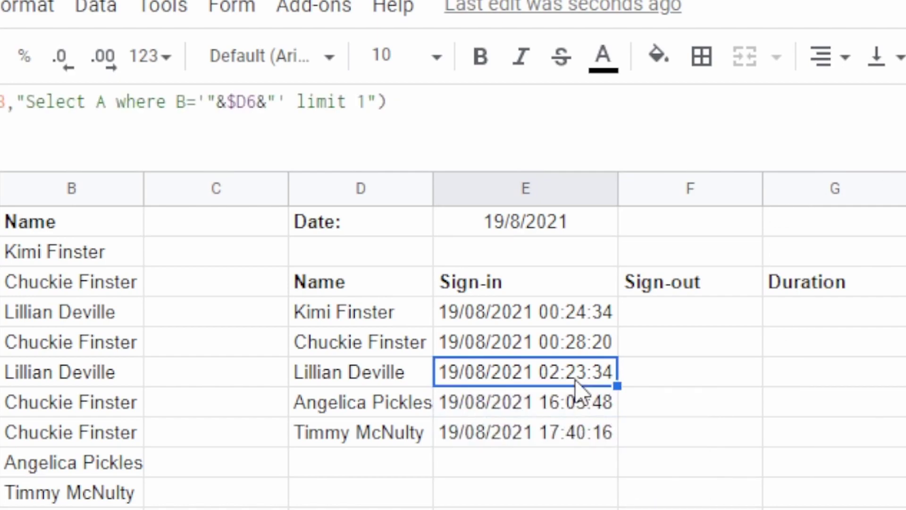
{"action": "double_click", "coordinate": [576, 385]}
{"action": "key", "text": "Escape"}
{"action": "double_click", "coordinate": [529, 394]}
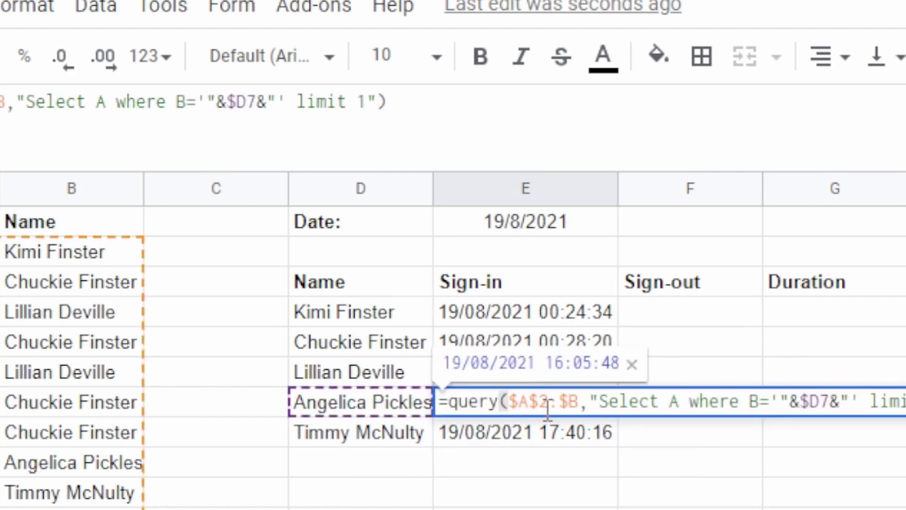
{"action": "left_click", "coordinate": [494, 441]}
{"action": "double_click", "coordinate": [494, 441]}
{"action": "key", "text": "Escape"}
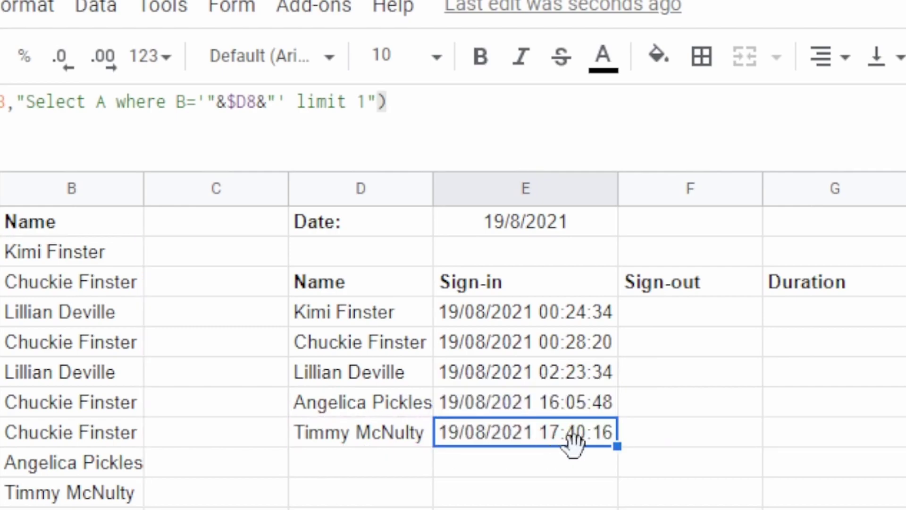
Step: Copy the E5 sign-in formula into the Sign-out cell F5
{"action": "left_click", "coordinate": [614, 311]}
{"action": "key", "text": "ctrl+c"}
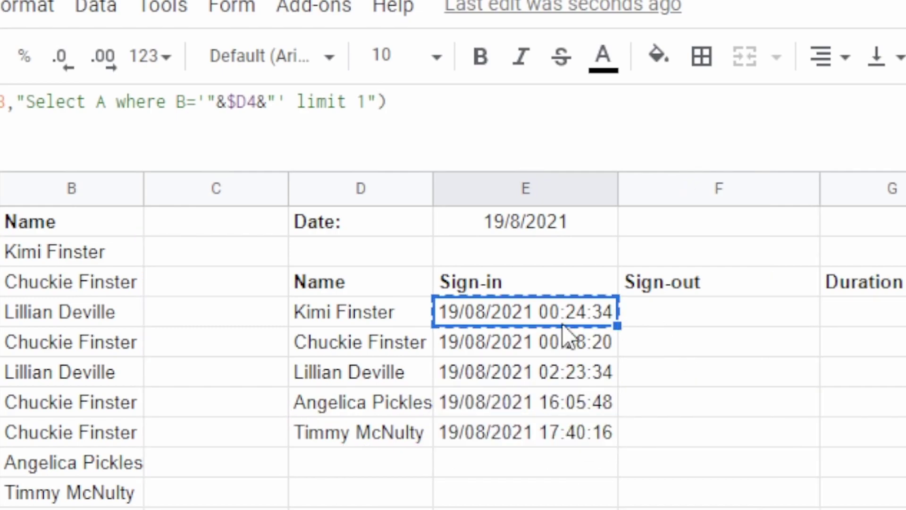
{"action": "left_click", "coordinate": [538, 347]}
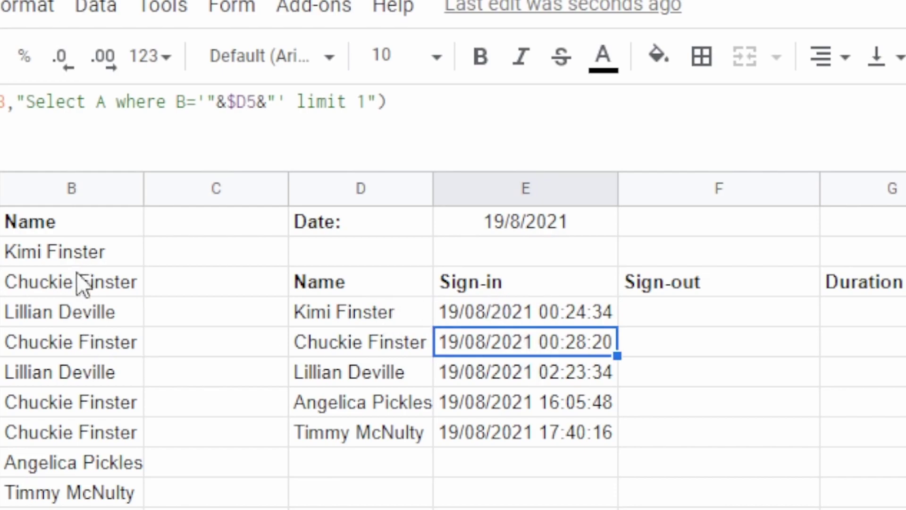
{"action": "key", "text": "ctrl+c"}
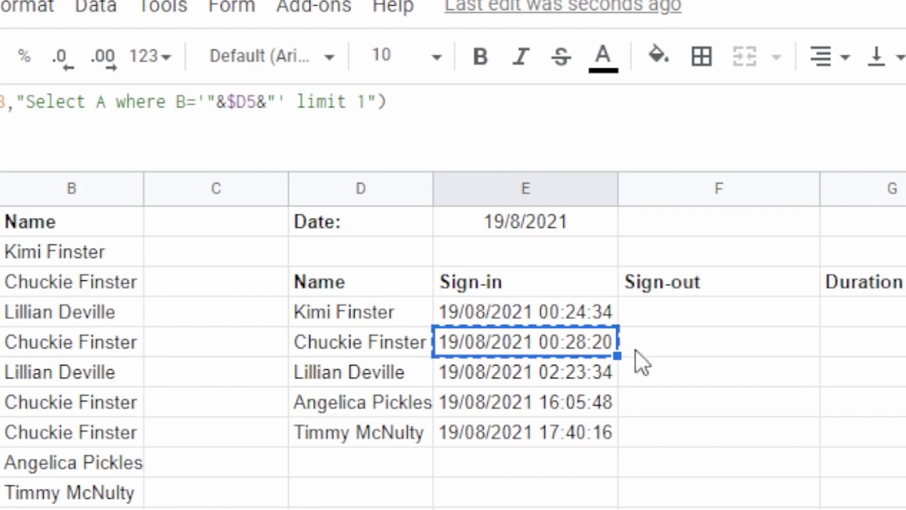
{"action": "left_click", "coordinate": [678, 345]}
{"action": "key", "text": "ctrl+v"}
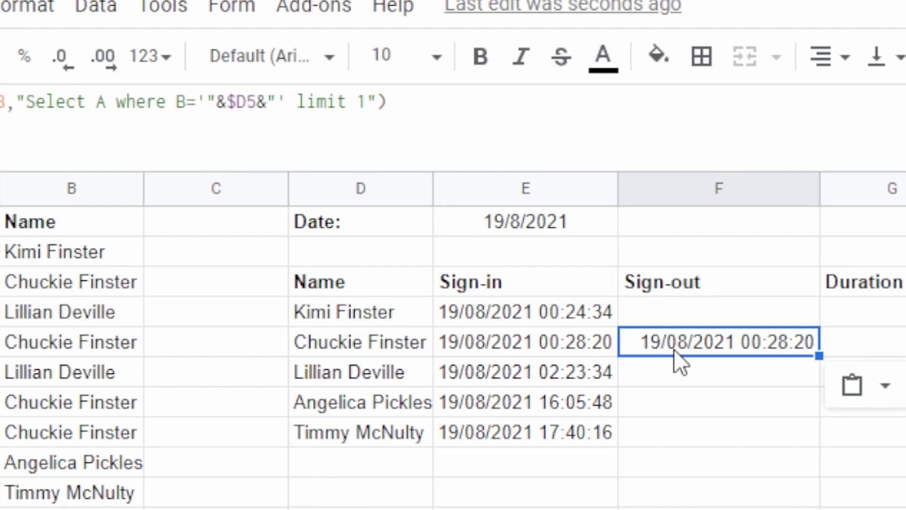
Step: Add 'order by A desc' before limit 1 in the F5 query
{"action": "left_click", "coordinate": [288, 101]}
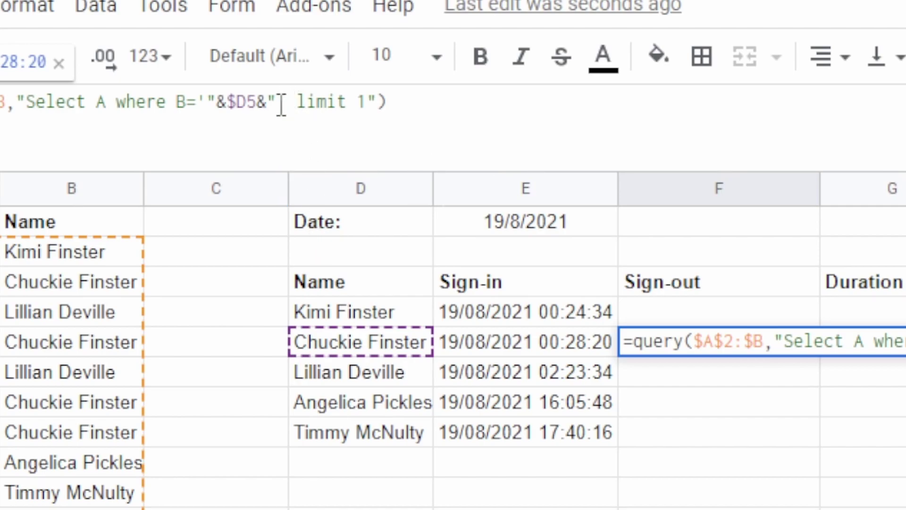
{"action": "left_click", "coordinate": [297, 101]}
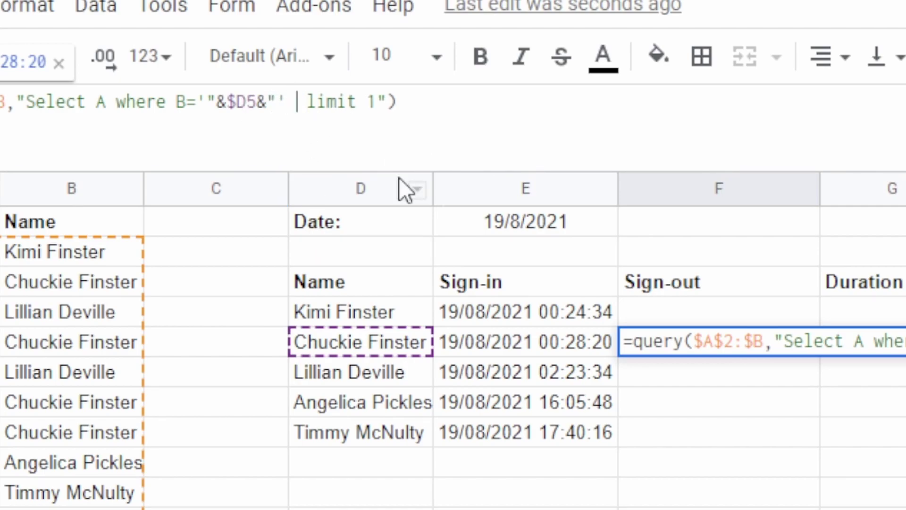
{"action": "type", "text": "order by "}
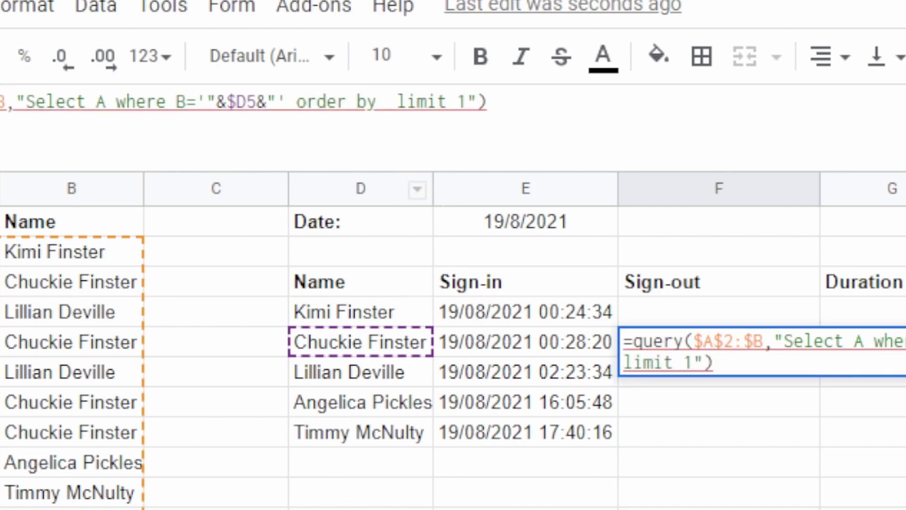
{"action": "type", "text": "A"}
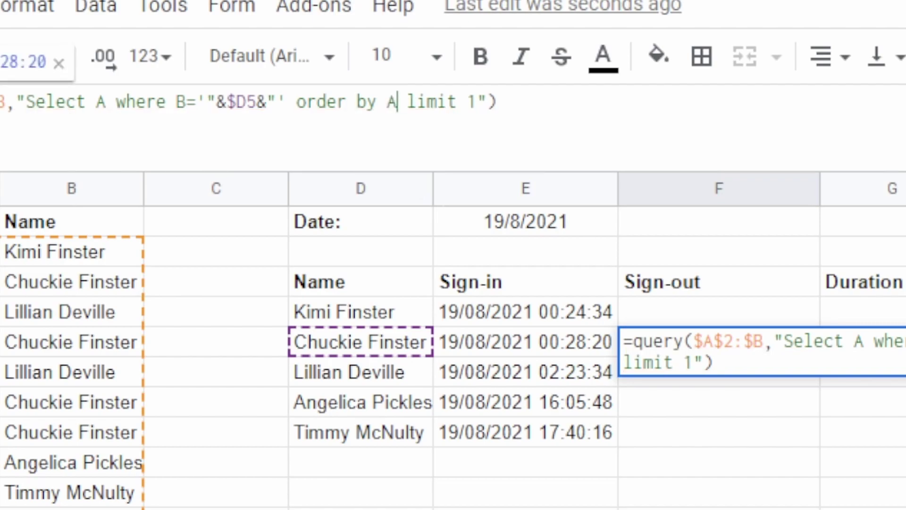
{"action": "type", "text": " desc"}
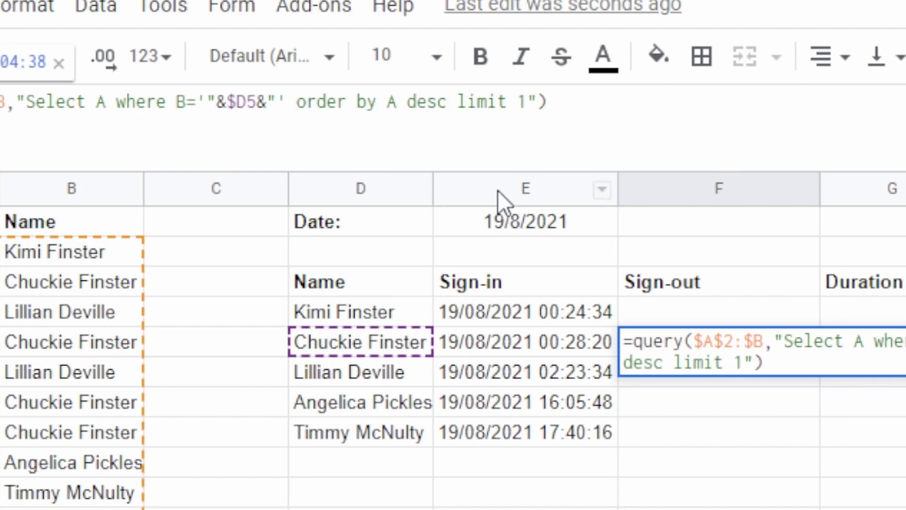
{"action": "key", "text": "Return"}
{"action": "key", "text": "Up"}
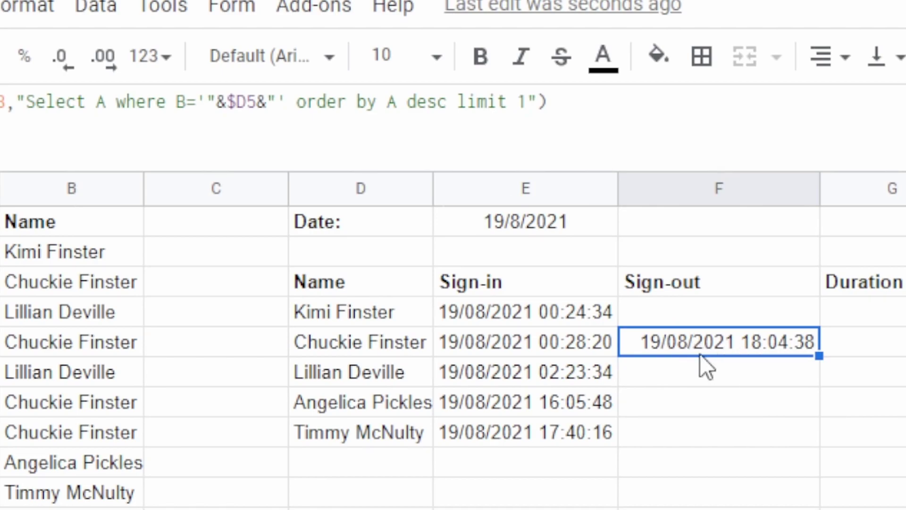
Step: Fill the descending sign-out query from F5 across F4:F8
{"action": "left_click", "coordinate": [548, 344]}
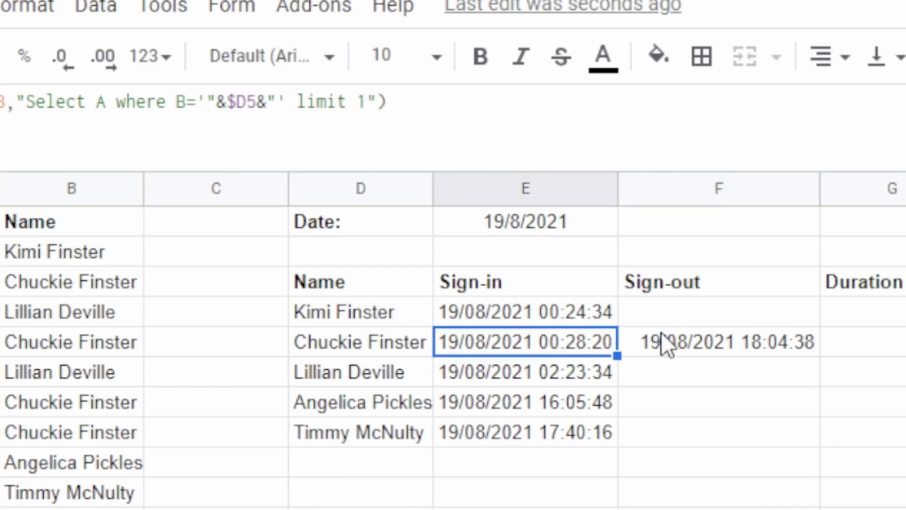
{"action": "left_click", "coordinate": [708, 354]}
{"action": "key", "text": "ctrl+c"}
{"action": "left_click_drag", "start_coordinate": [713, 306], "coordinate": [688, 437]}
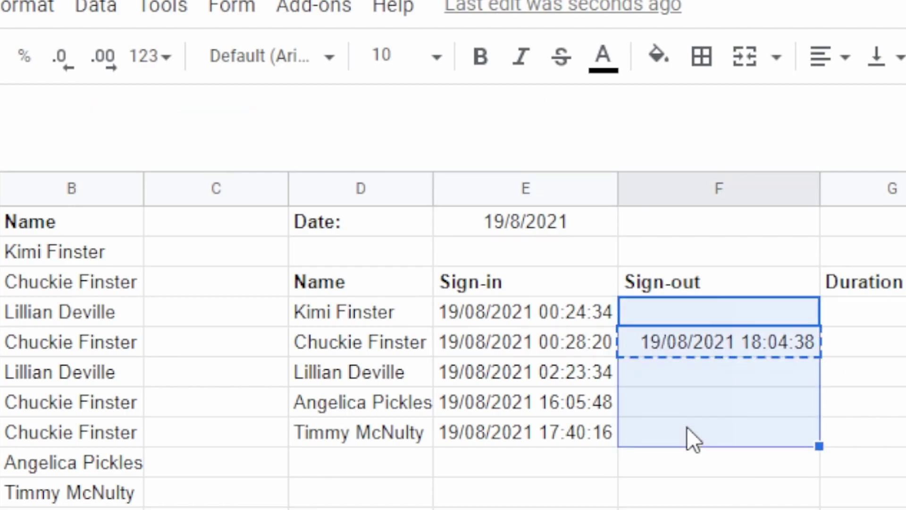
{"action": "key", "text": "ctrl+v"}
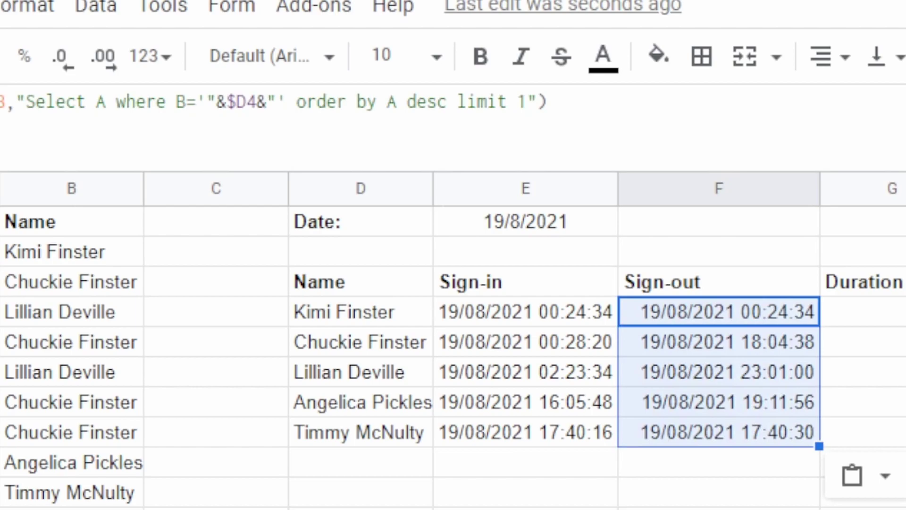
{"action": "left_click", "coordinate": [864, 312]}
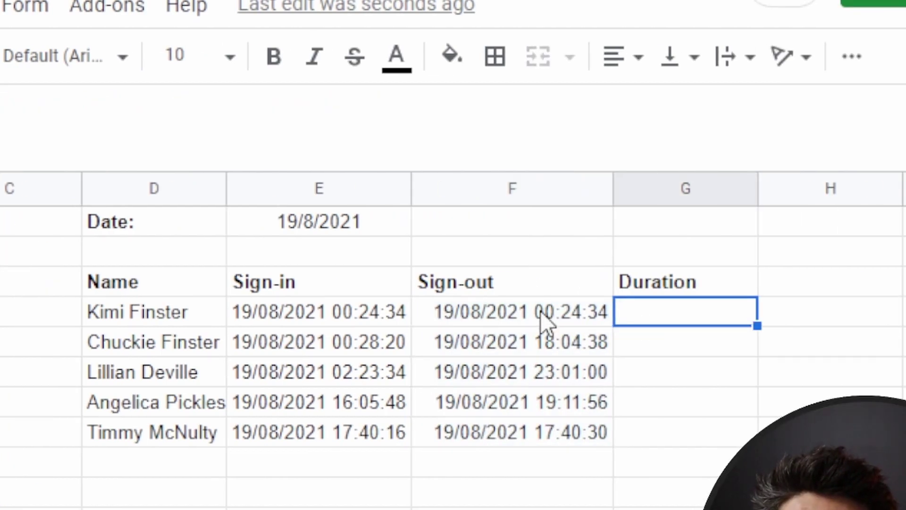
Step: Enter =F4-E4 in G4 and copy it down through G8
{"action": "left_click", "coordinate": [781, 310]}
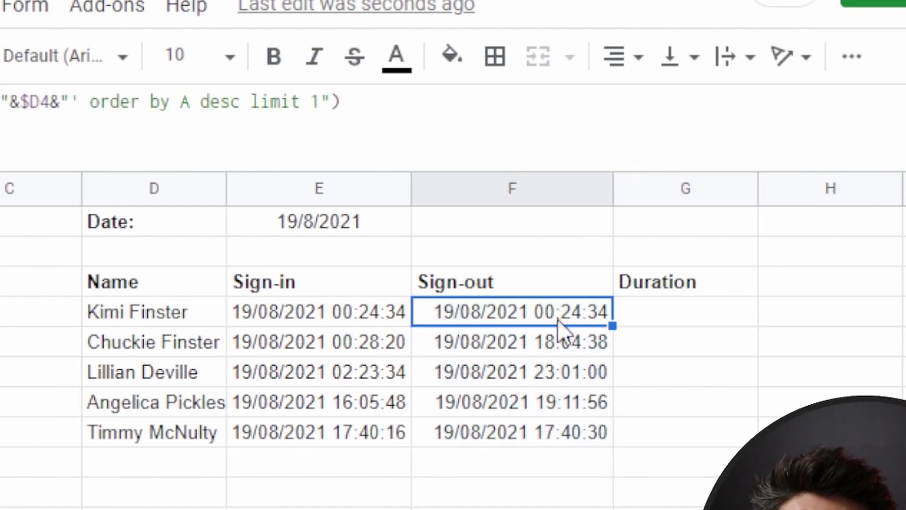
{"action": "key", "text": "Right"}
{"action": "type", "text": "=F4-E4"}
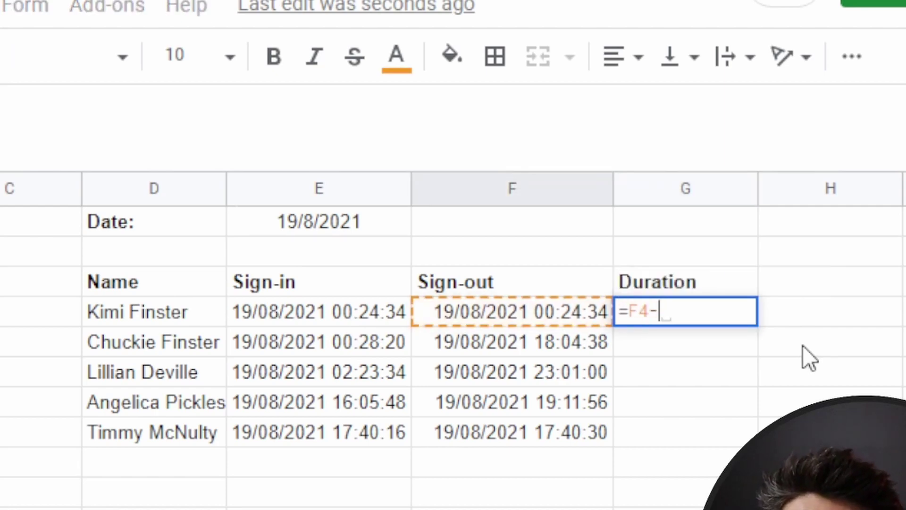
{"action": "key", "text": "Return"}
{"action": "key", "text": "Up"}
{"action": "key", "text": "ctrl+c"}
{"action": "key", "text": "shift+Down"}
{"action": "key", "text": "shift+Down"}
{"action": "key", "text": "shift+Down"}
{"action": "key", "text": "shift+Down"}
{"action": "key", "text": "ctrl+v"}
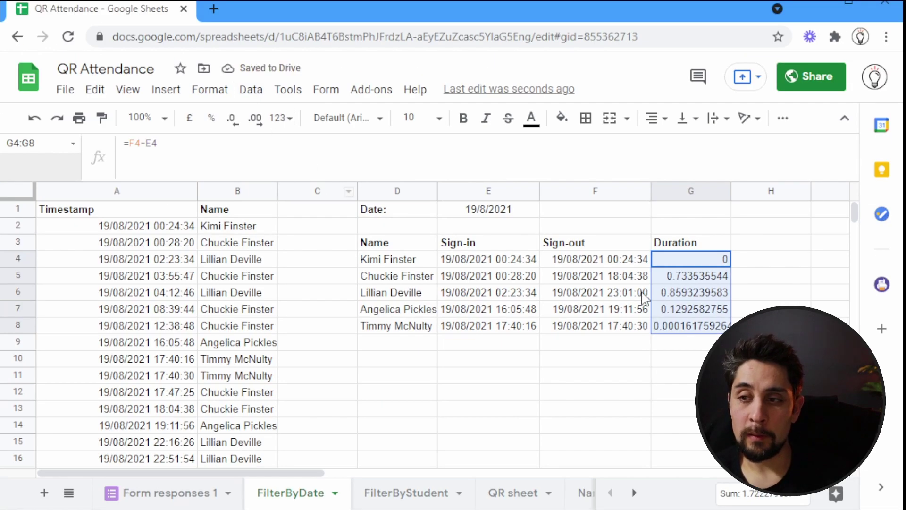
Step: Format G4:G8 as Duration, then review the E5, F5 and G5 formulas
{"action": "left_click", "coordinate": [211, 91]}
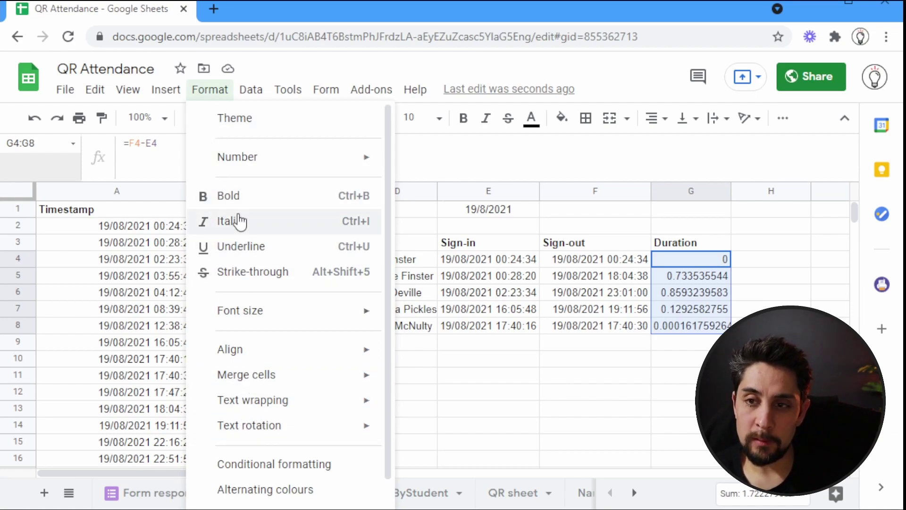
{"action": "mouse_move", "coordinate": [256, 169]}
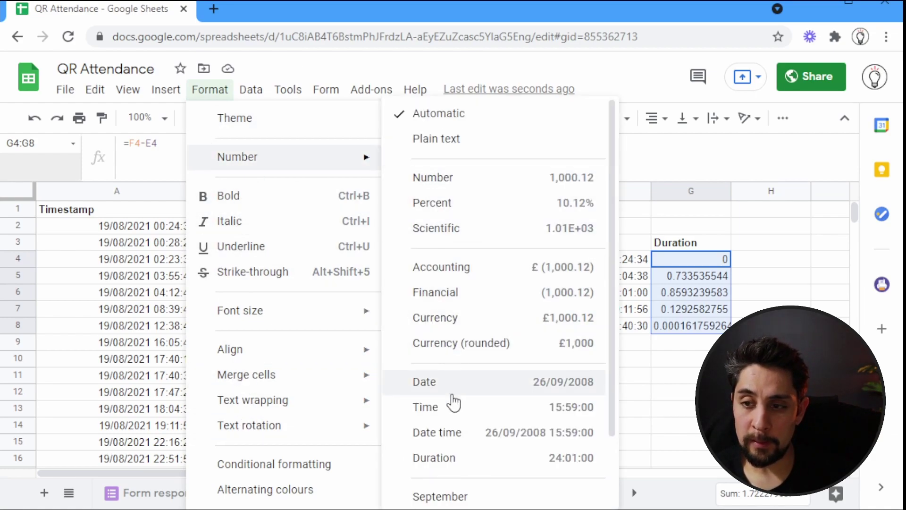
{"action": "left_click", "coordinate": [457, 457]}
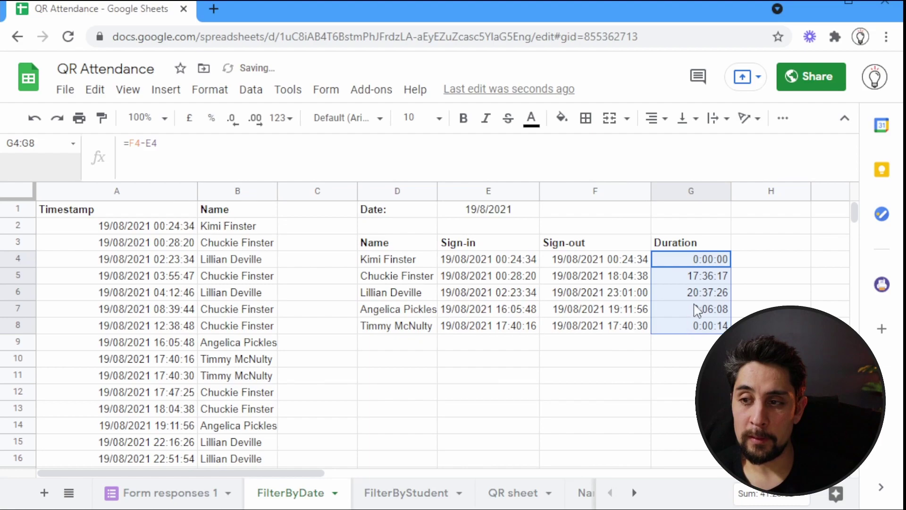
{"action": "left_click", "coordinate": [694, 279]}
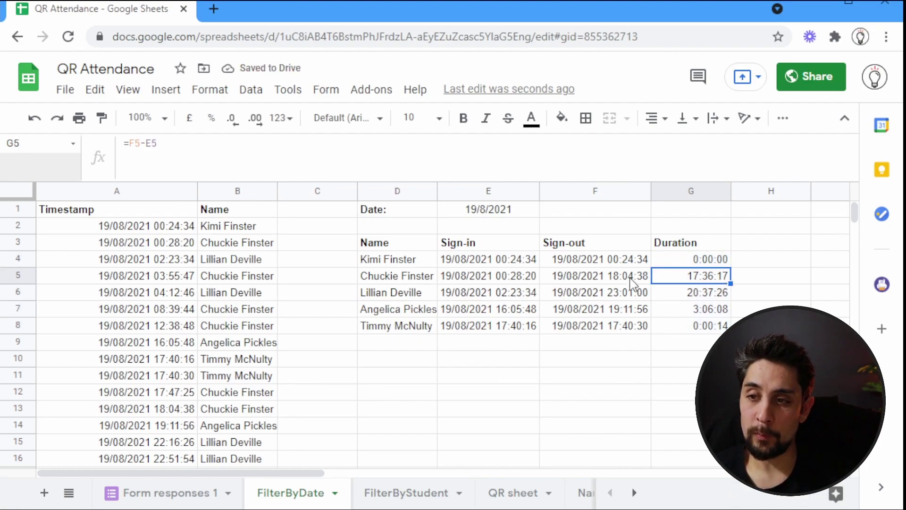
{"action": "left_click", "coordinate": [616, 281]}
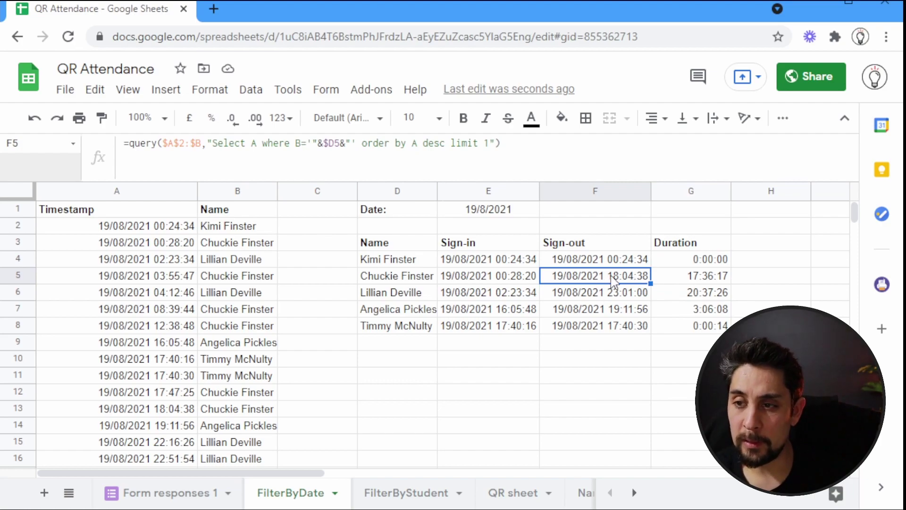
{"action": "left_click", "coordinate": [525, 283]}
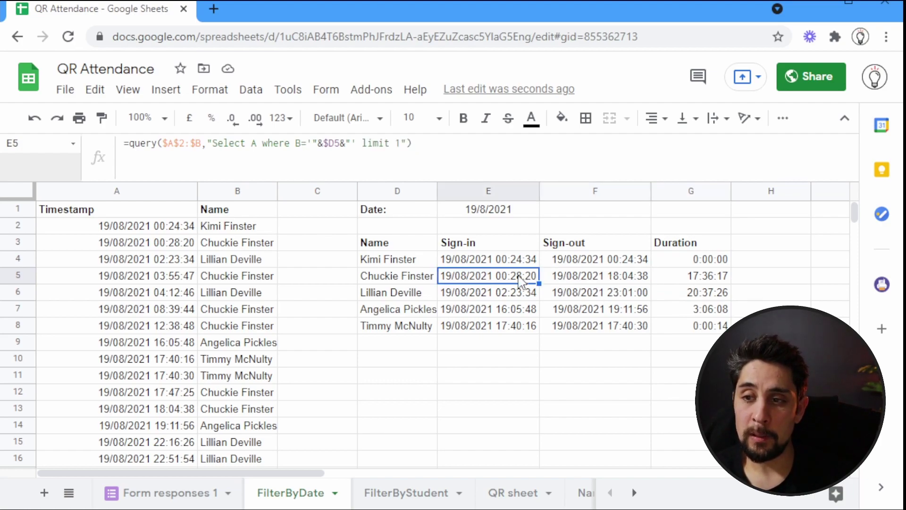
{"action": "left_click", "coordinate": [693, 279]}
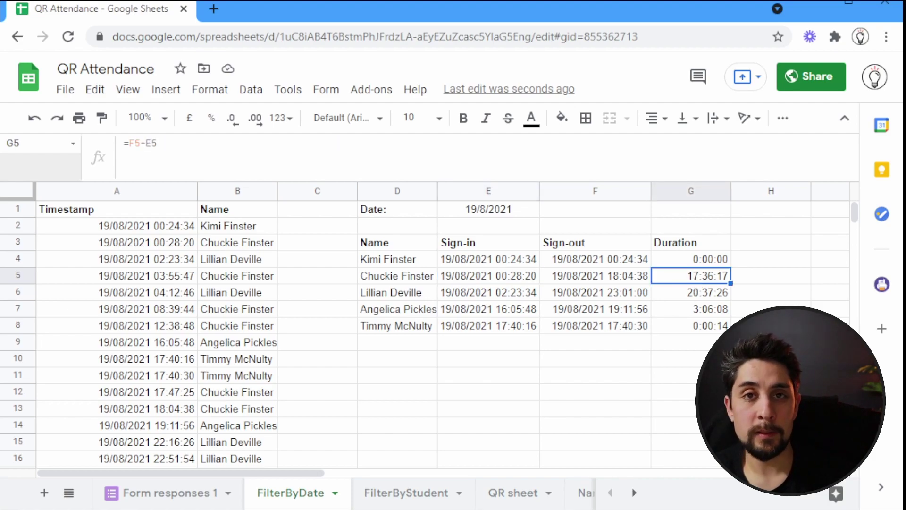